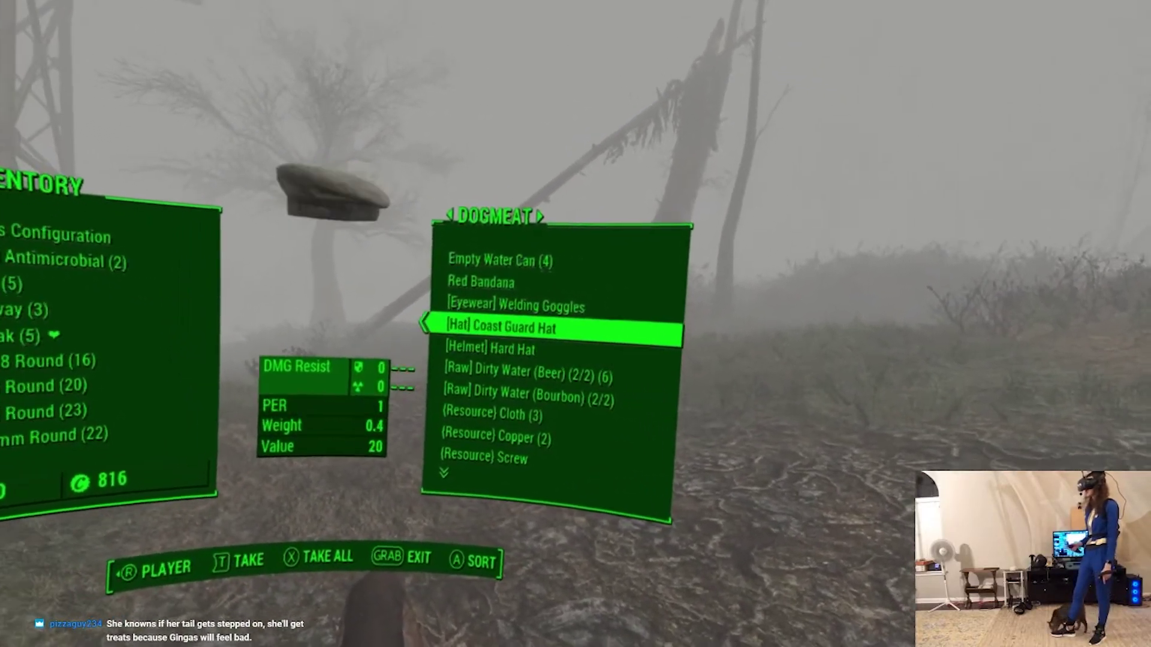
- Equip the [Eyewear] Welding Goggles on Dogmeat, then bring up his command menu
click(487, 263)
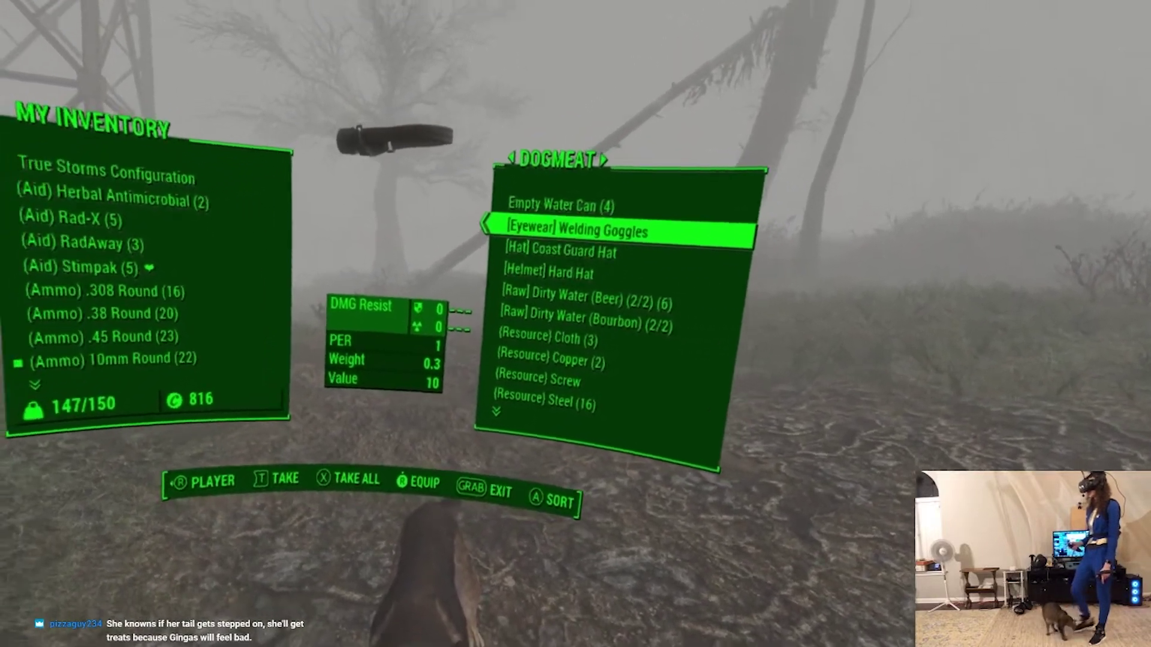
key(e)
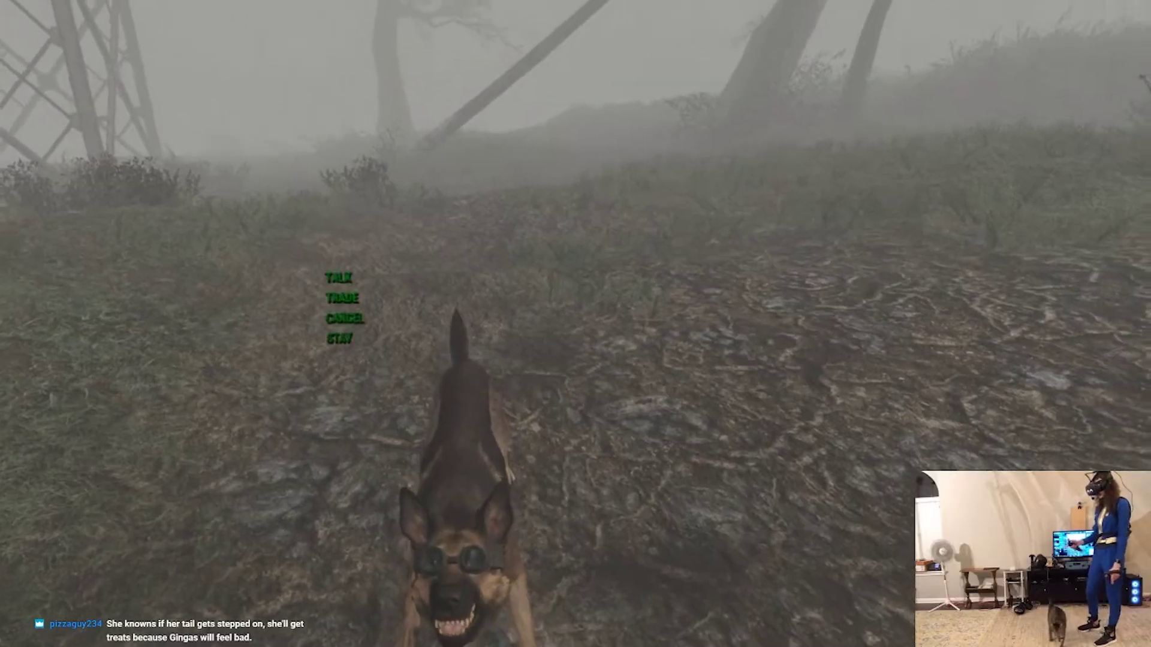
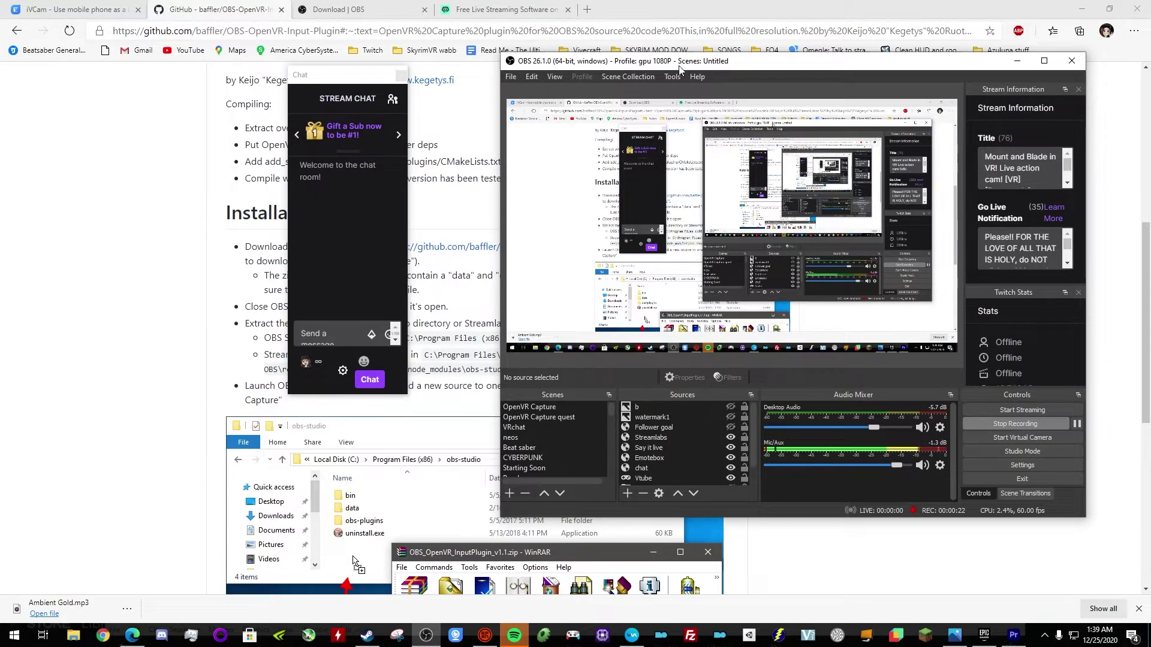
- Compare the OBS download and Streamlabs OBS tabs, then raise OBS Studio over the download page
click(369, 5)
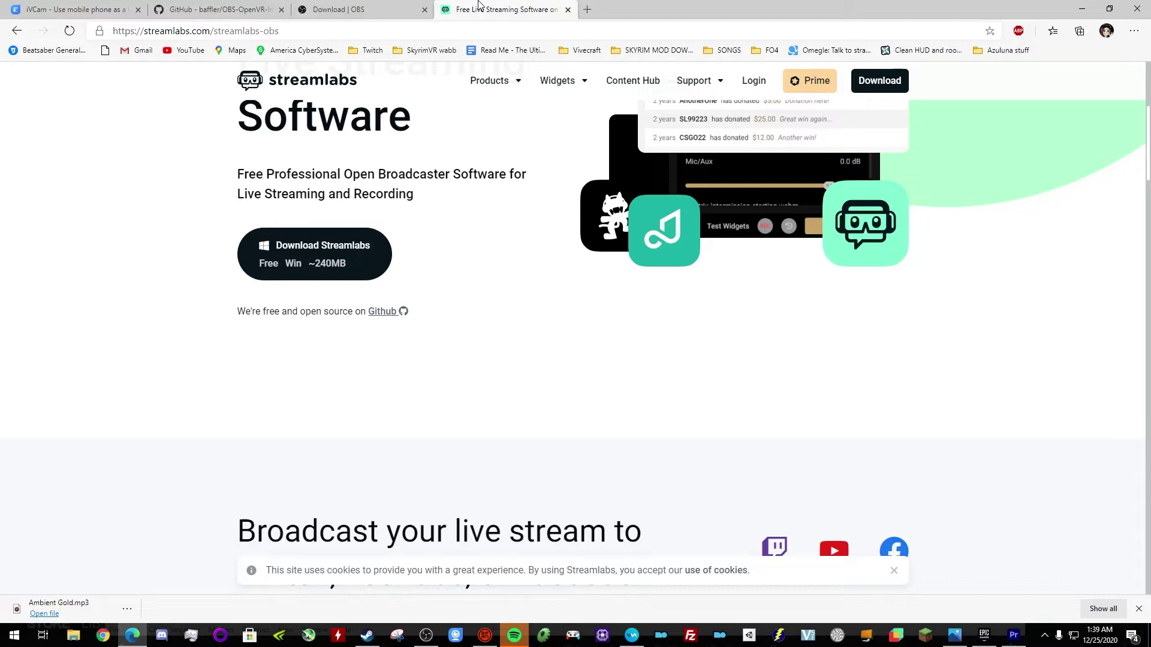
click(481, 7)
scroll(447, 234, up, 5)
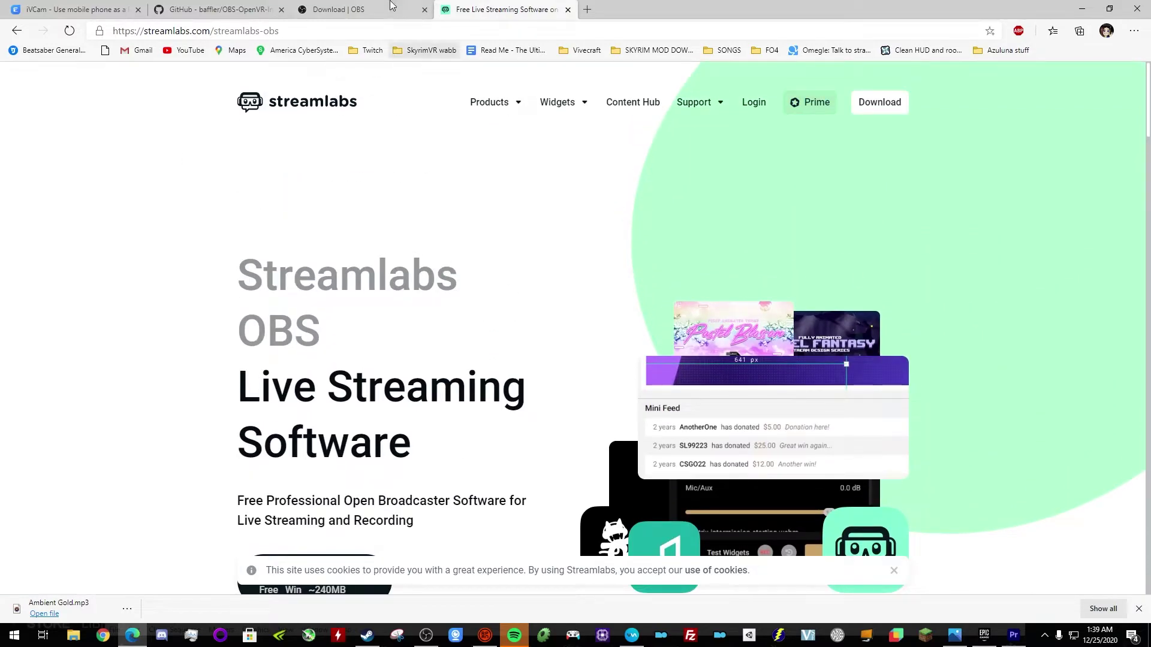
click(371, 10)
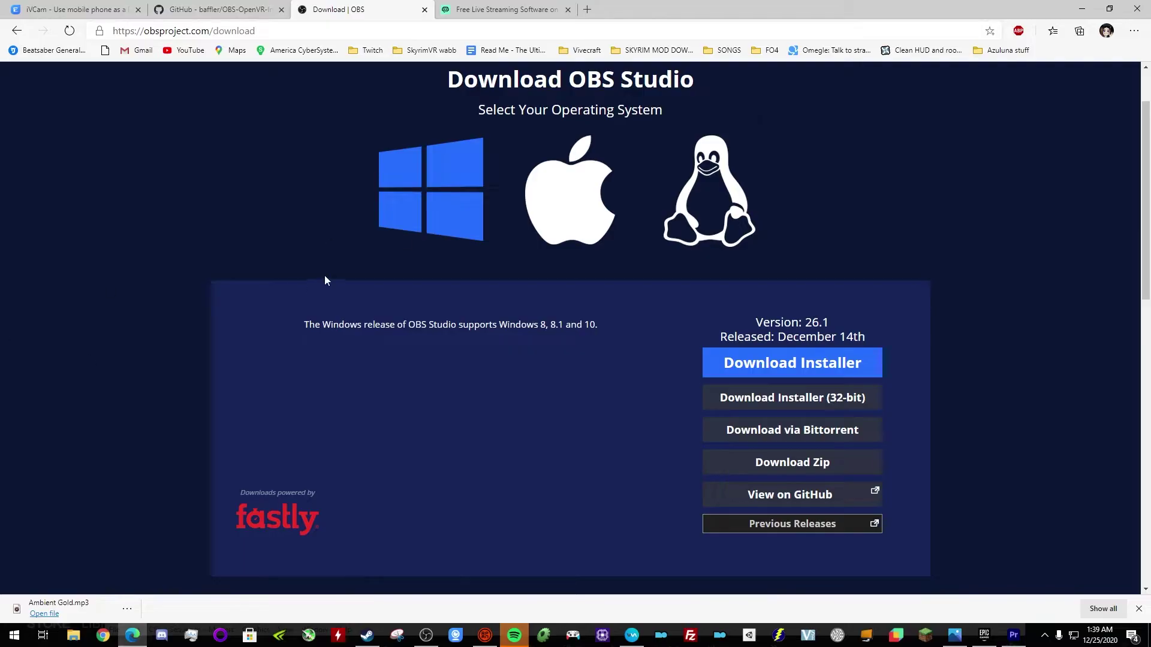
mouse_move(426, 638)
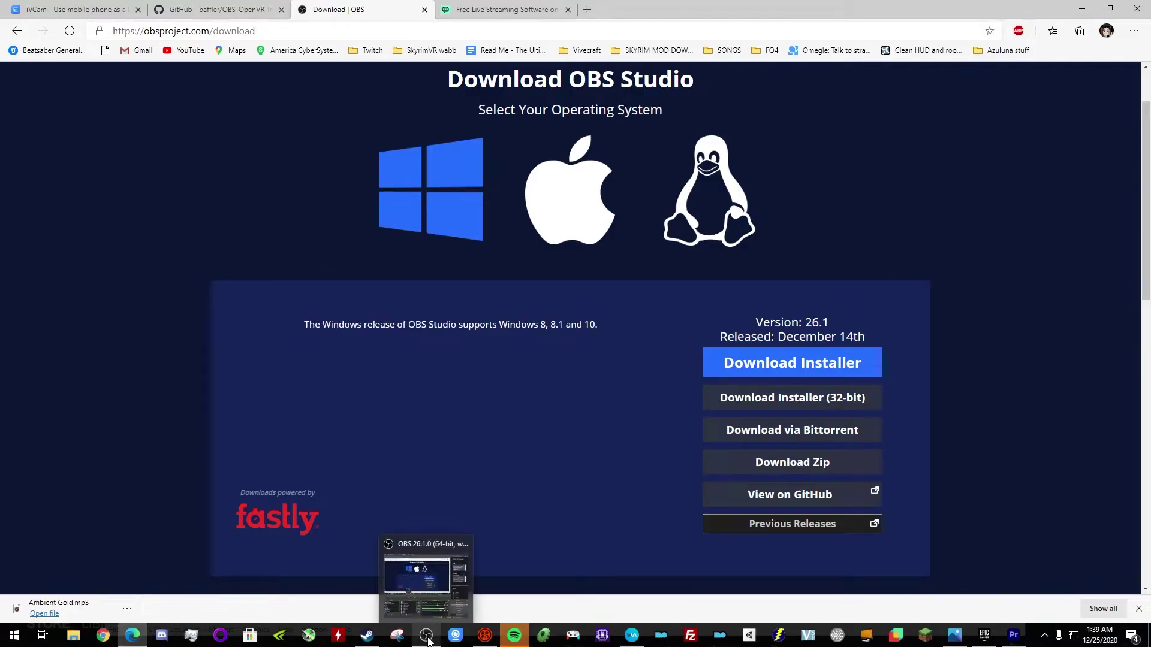
click(426, 637)
drag(719, 61, 709, 108)
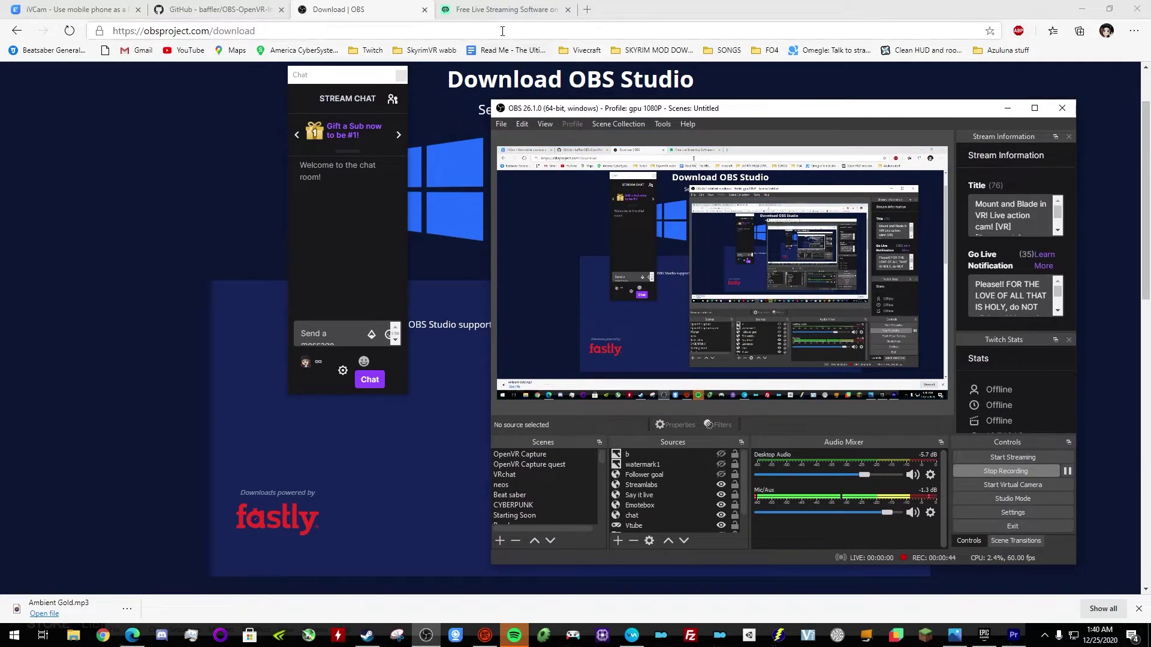
- Recheck the Streamlabs OBS page, return to the OBS download page, and reposition the OBS window
click(500, 10)
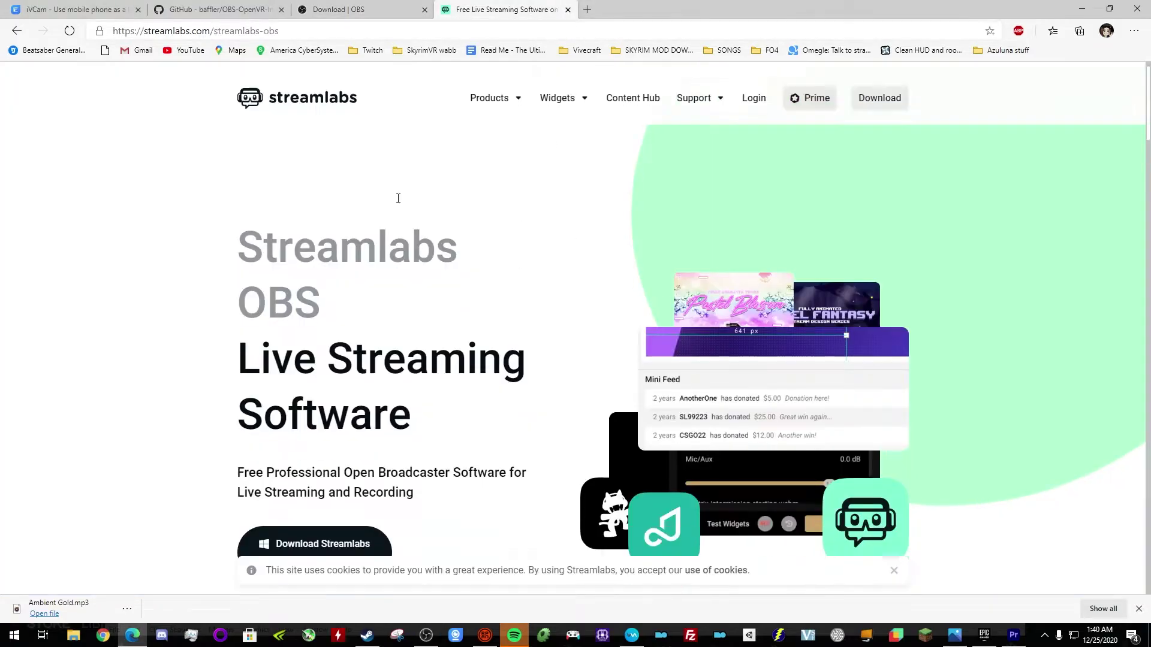
scroll(422, 184, down, 15)
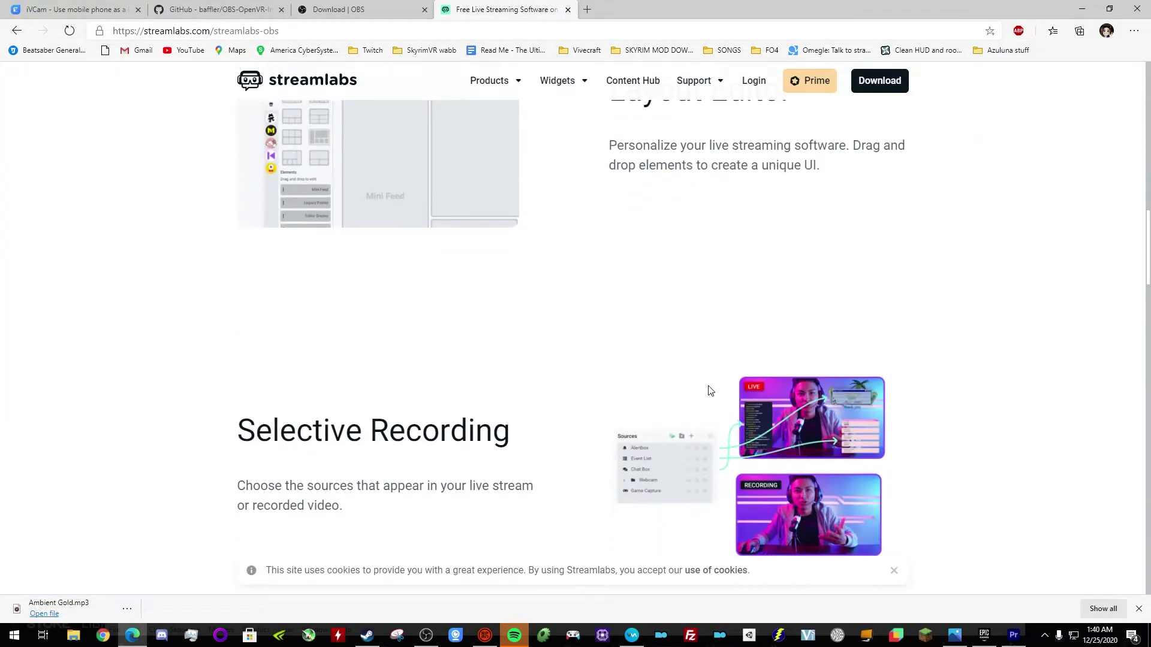
scroll(521, 287, up, 20)
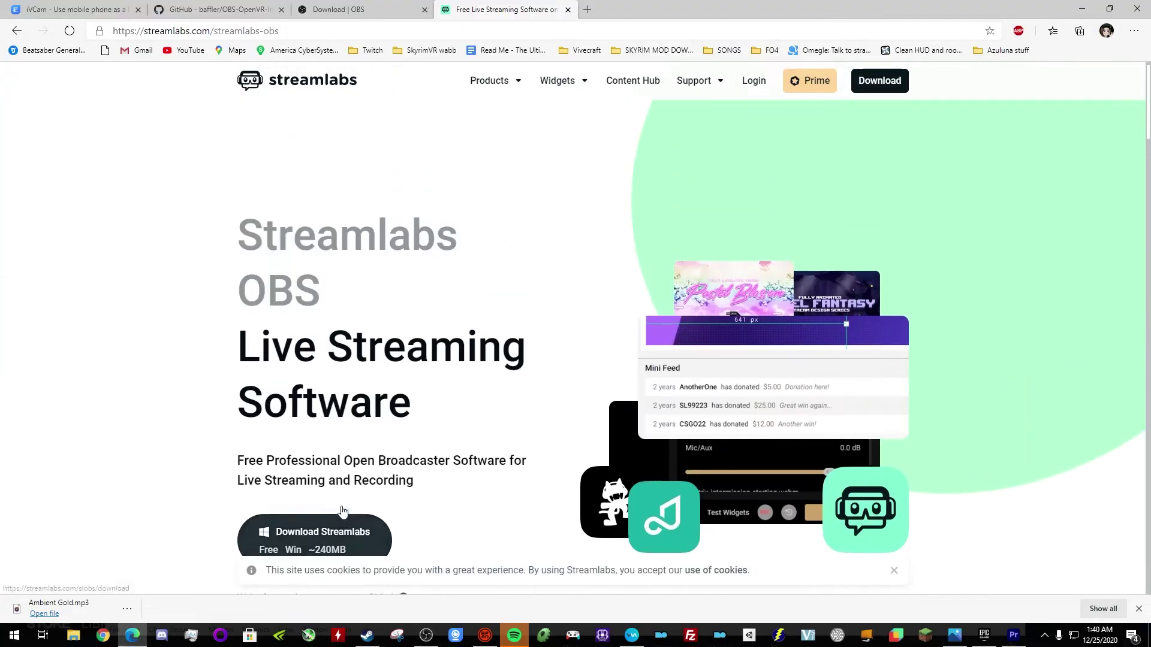
click(347, 10)
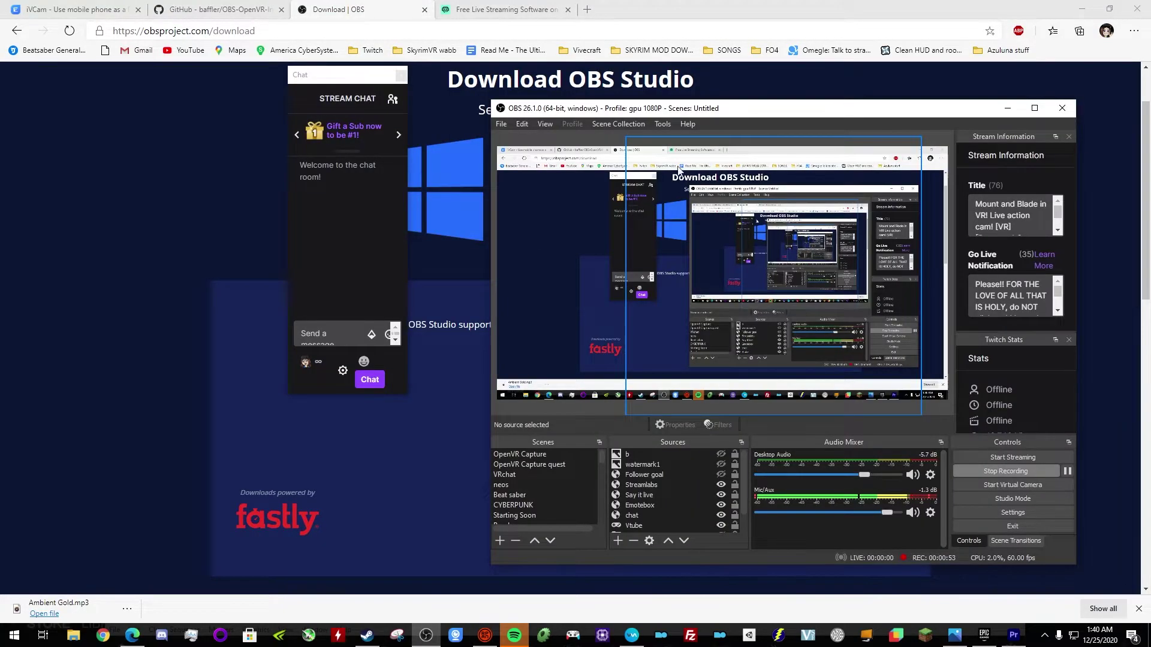
click(426, 635)
drag(631, 73, 642, 62)
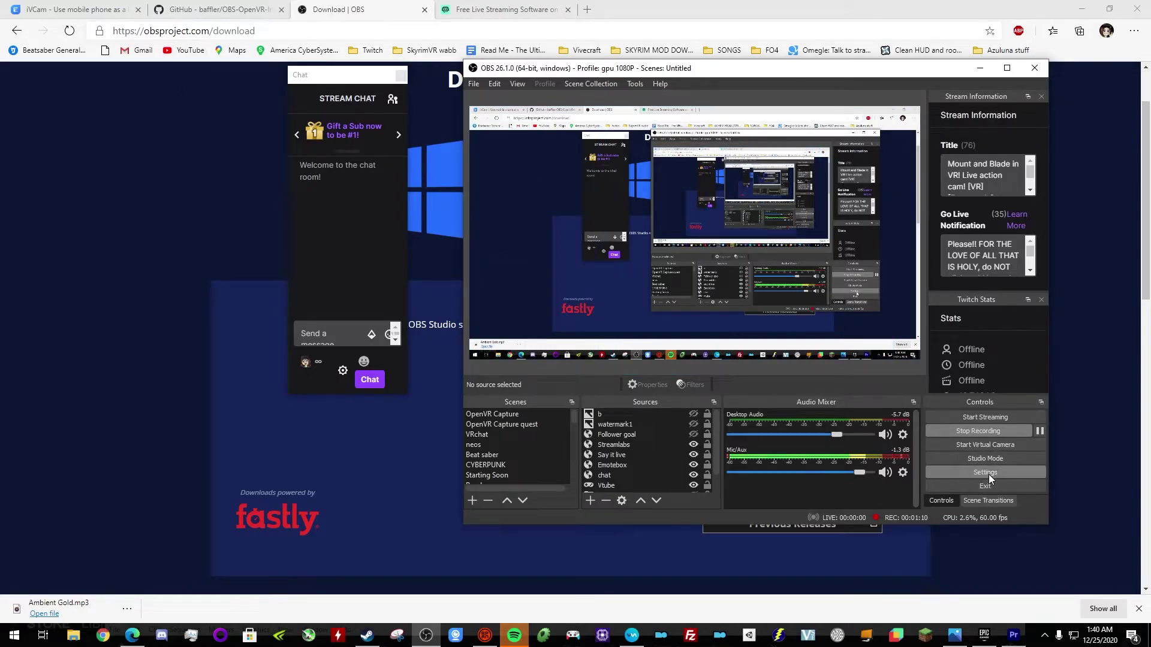
- Move the Settings dialog aside, check the Video page, then view Output's 10000 Kbps streaming settings
drag(668, 73, 226, 45)
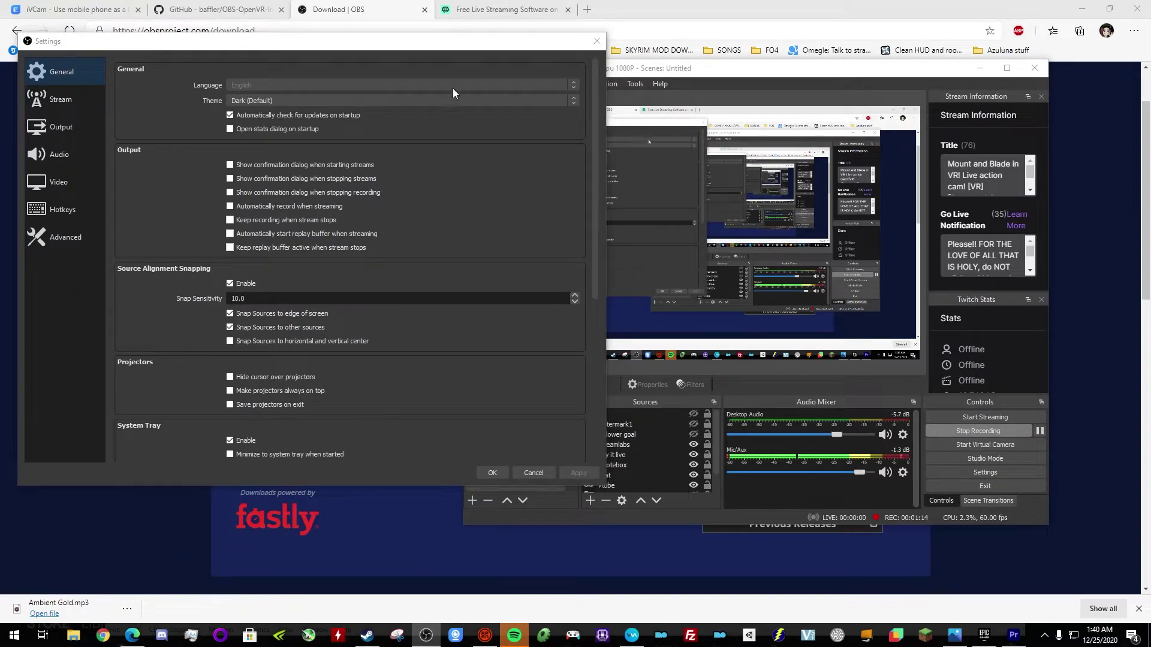
mouse_move(369, 49)
mouse_down()
mouse_move(344, 71)
mouse_move(363, 64)
mouse_up()
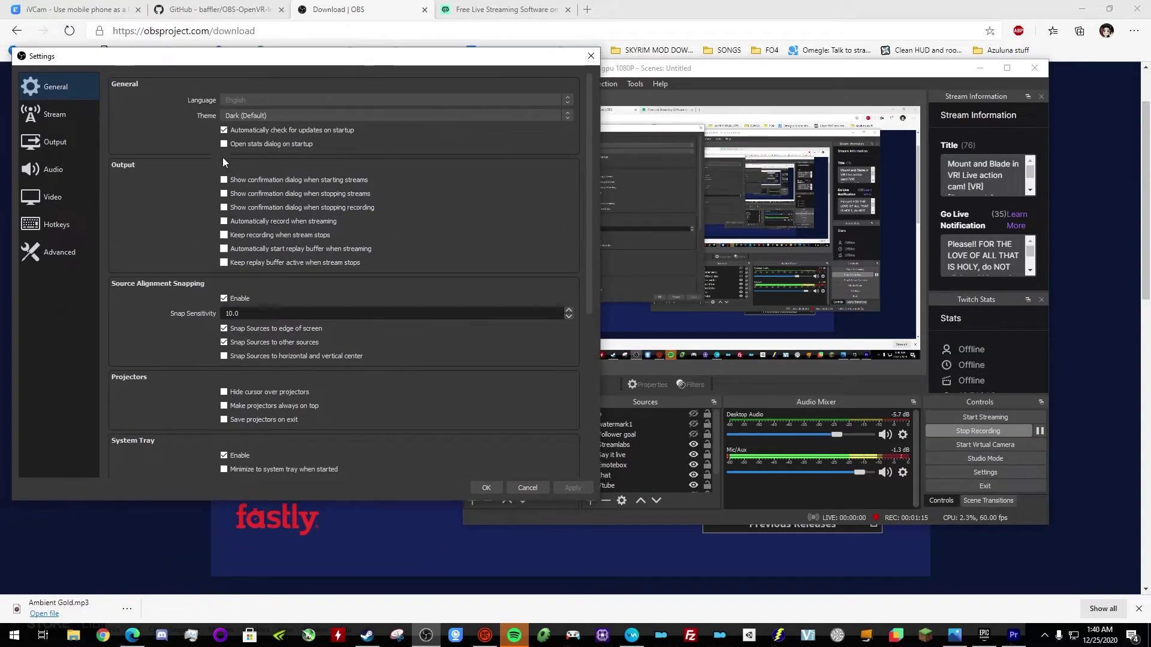
click(41, 200)
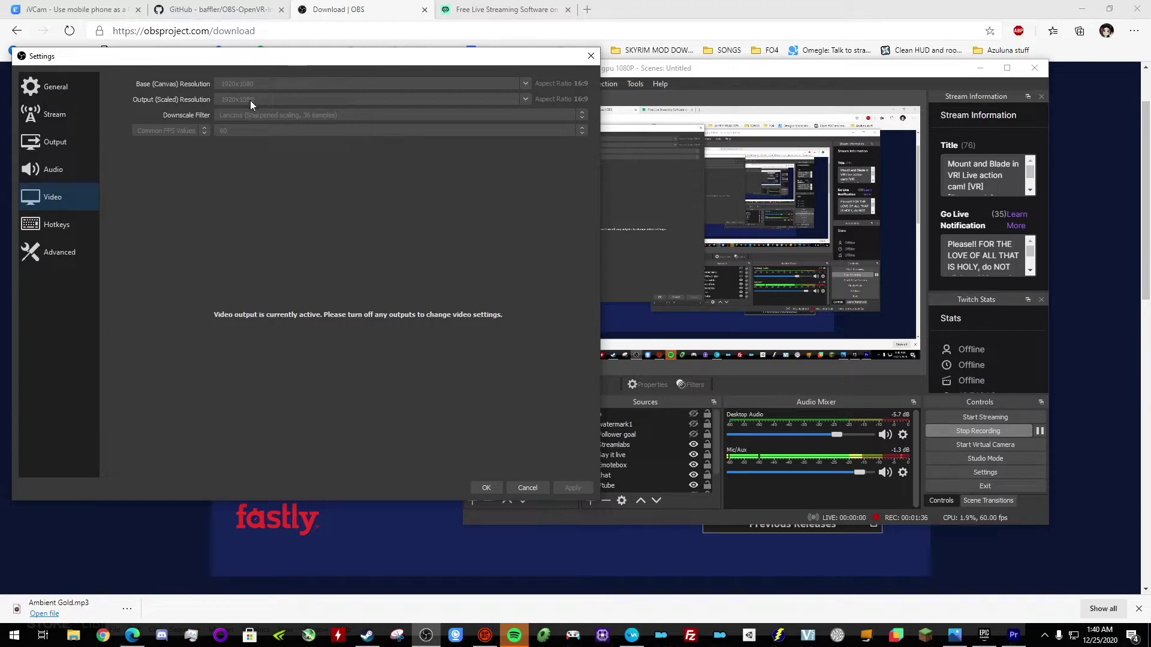
click(49, 144)
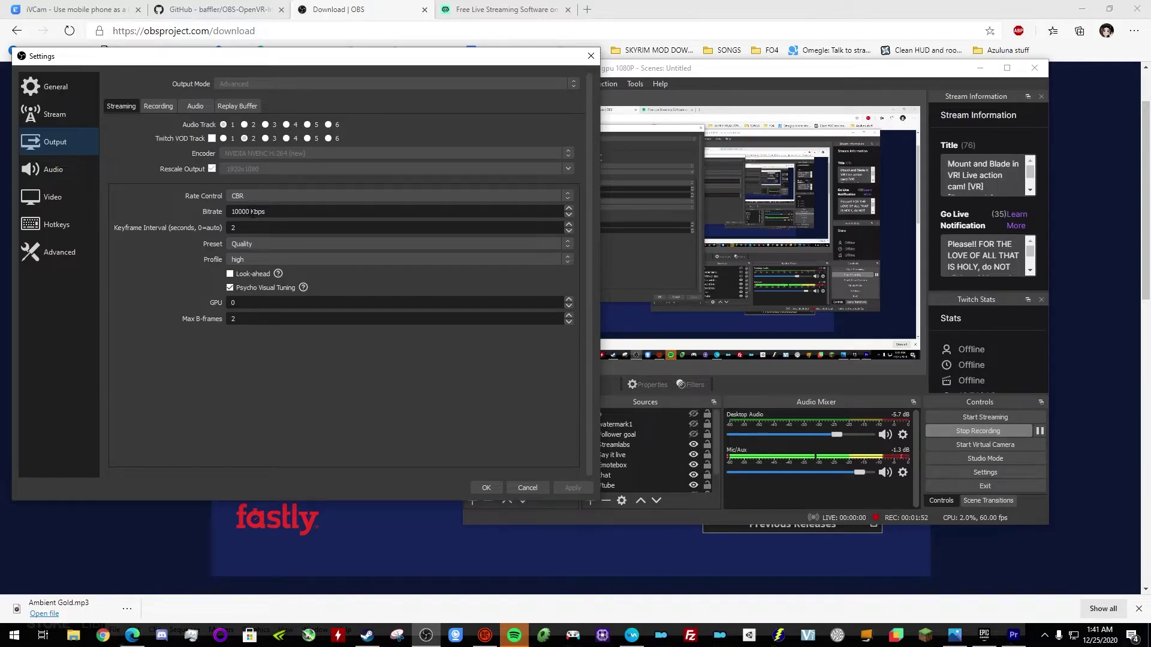
- Replace the 10000 Kbps streaming bitrate with 6000 Kbps
right_click(250, 211)
click(271, 301)
key(BackSpace)
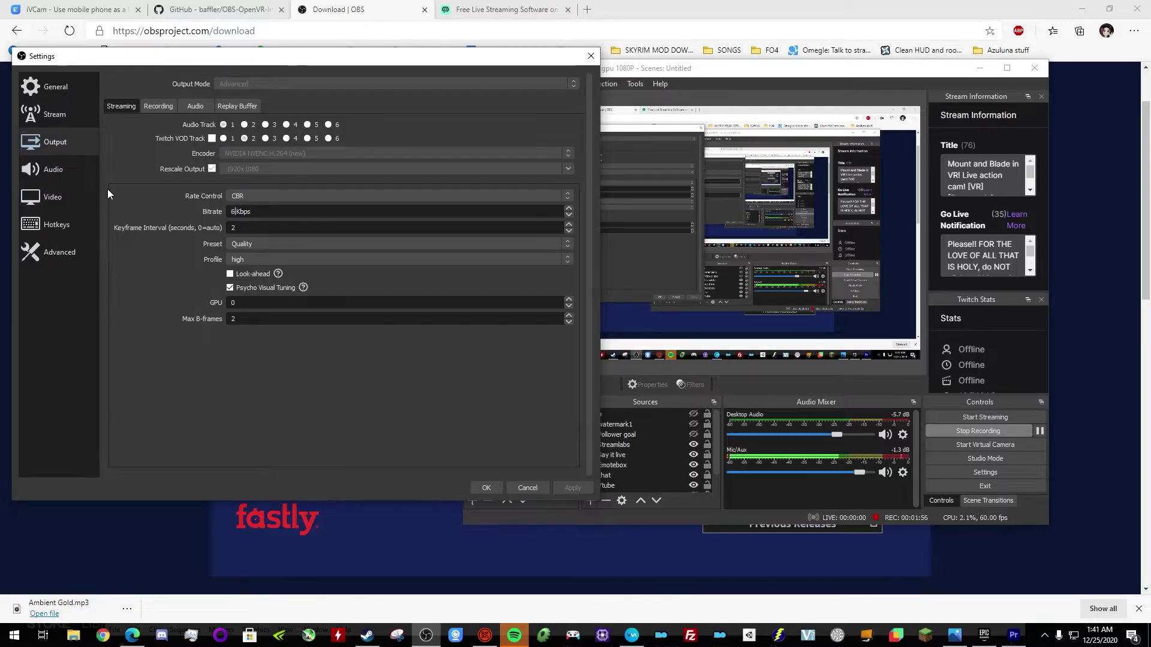
text(000)
- Close Settings and bring up the GitHub OBS-OpenVR-Input-Plugin README, highlighting the plugin name
click(521, 485)
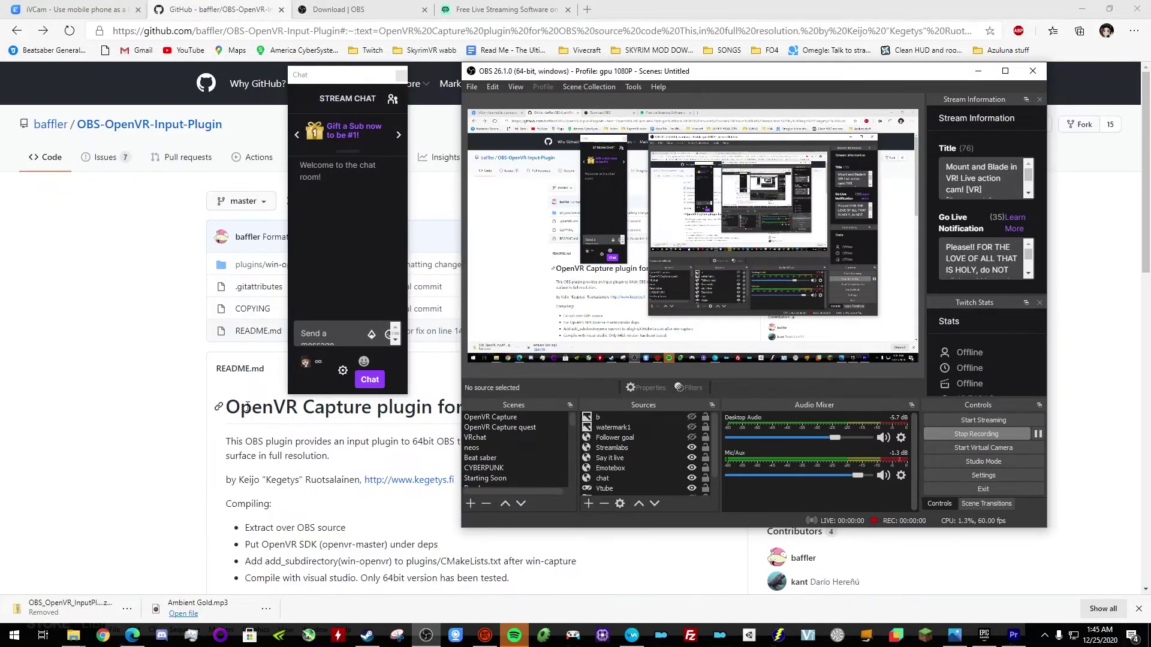
click(175, 457)
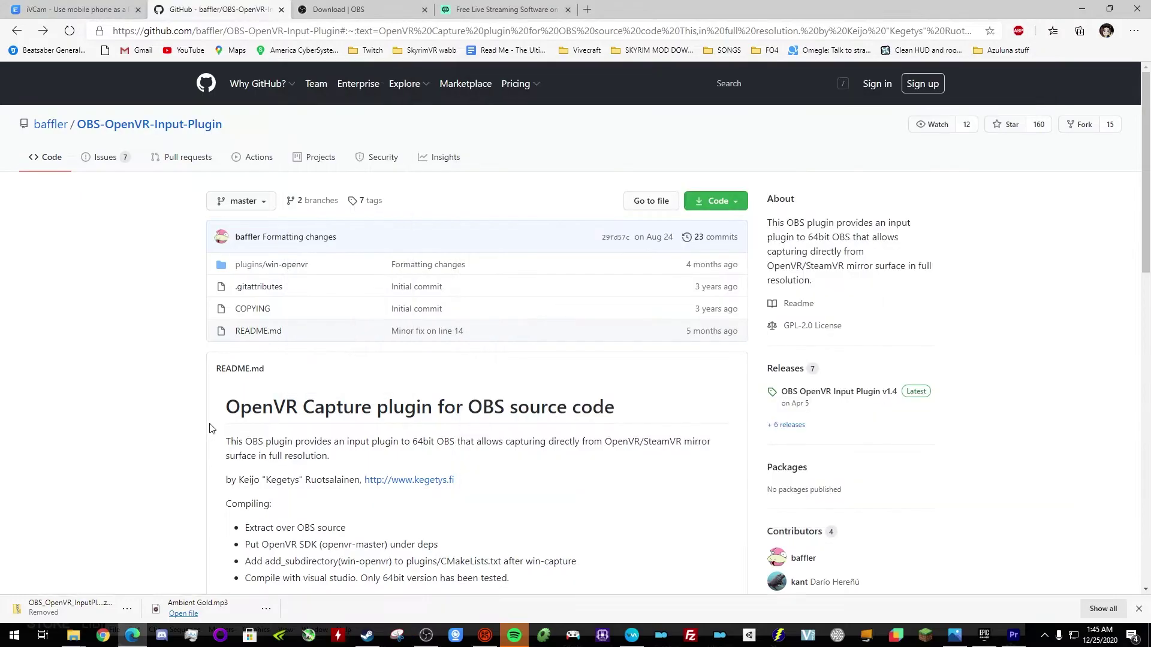
scroll(224, 406, down, 4)
scroll(240, 419, up, 5)
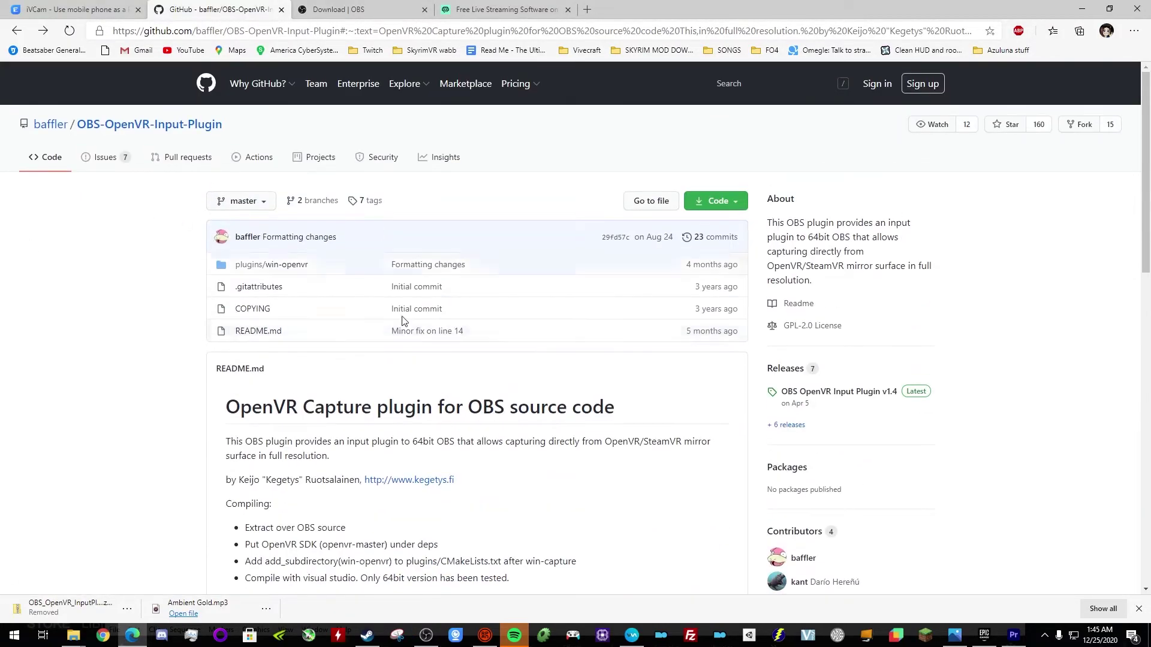
drag(235, 409, 336, 409)
click(232, 409)
drag(232, 410, 482, 409)
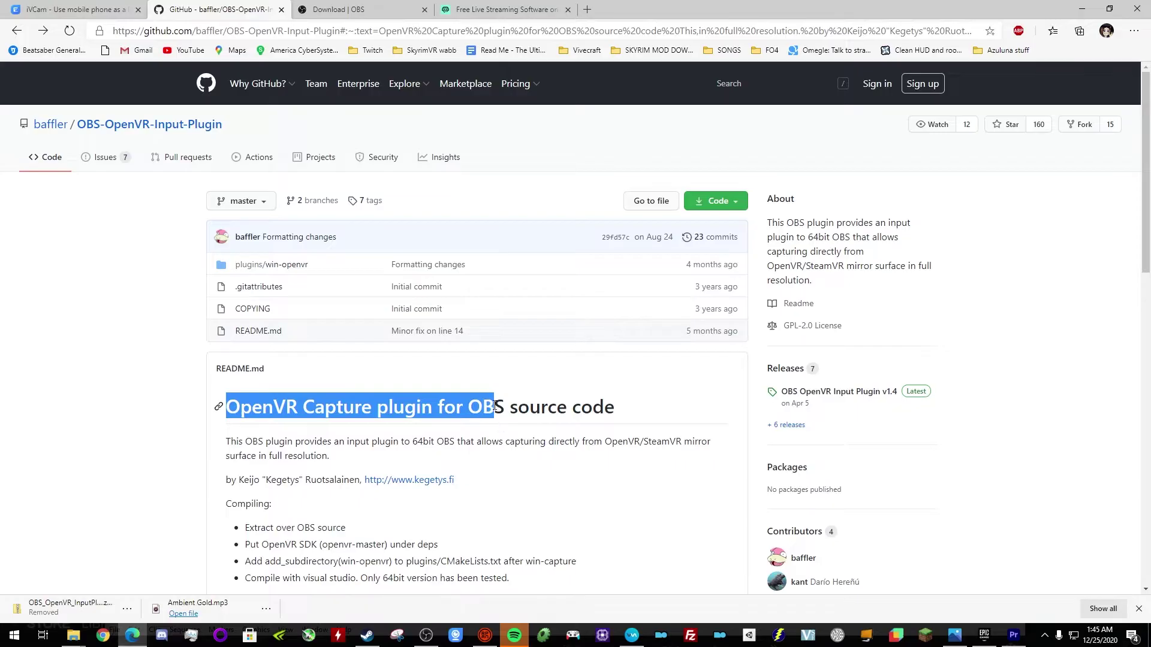
scroll(496, 406, down, 4)
scroll(366, 288, down, 5)
scroll(378, 270, up, 9)
scroll(414, 196, down, 5)
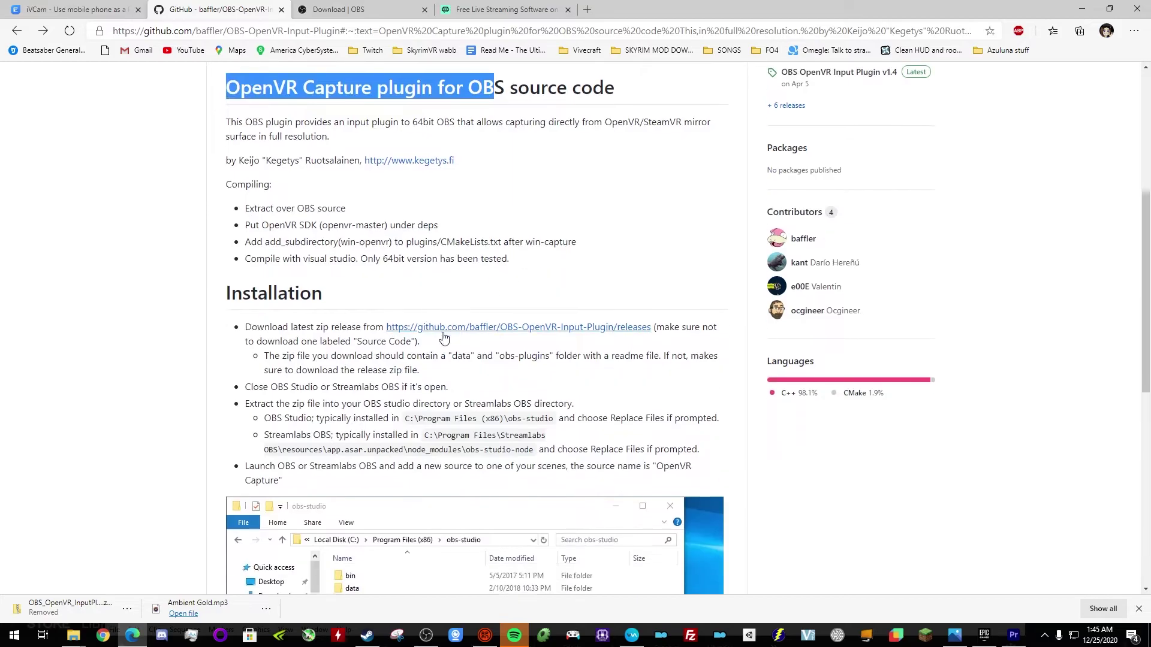
- On the releases page, download OBS_OpenVR_InputPlugin_v1.5.zip from the v1.5 assets
click(462, 328)
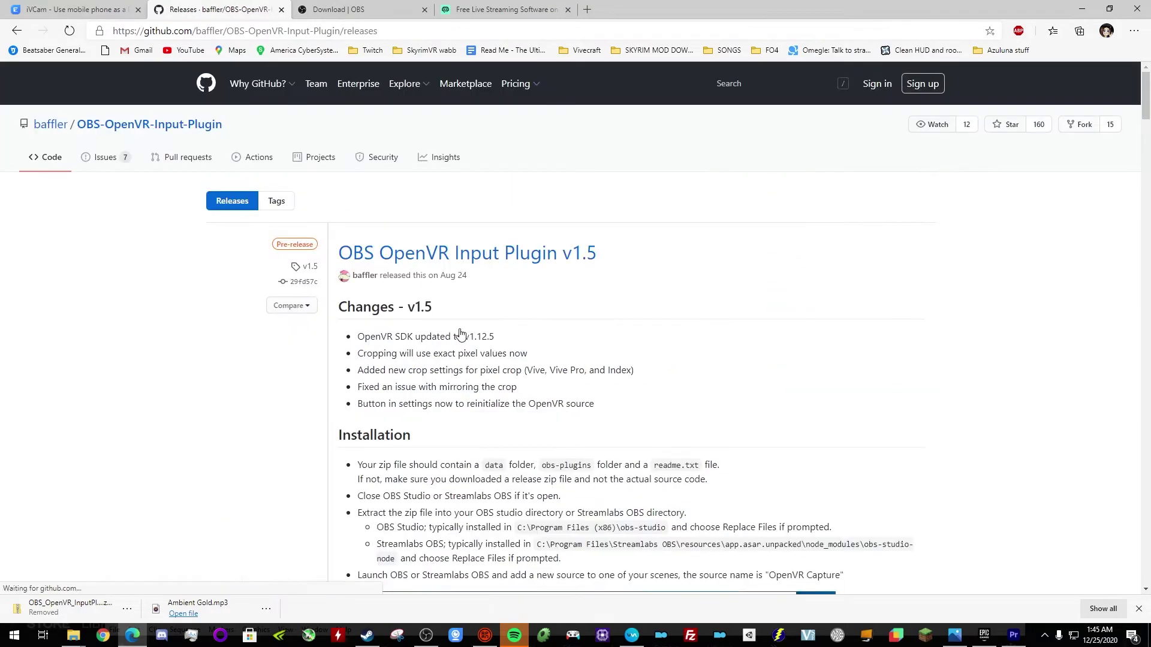
scroll(460, 333, down, 15)
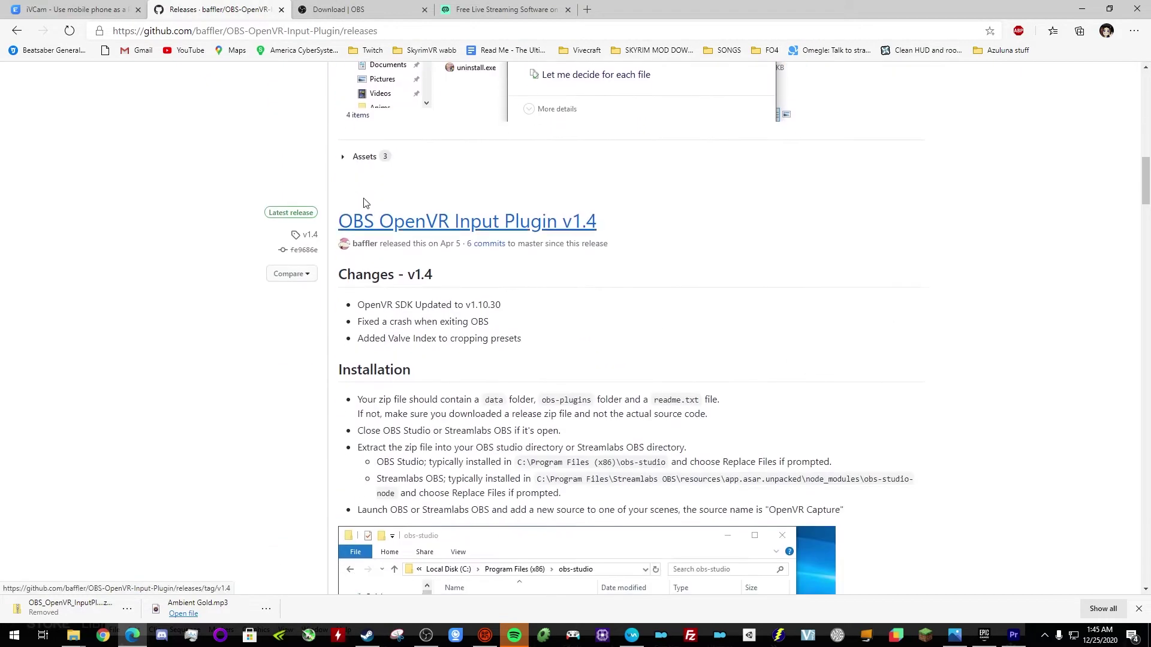
click(343, 157)
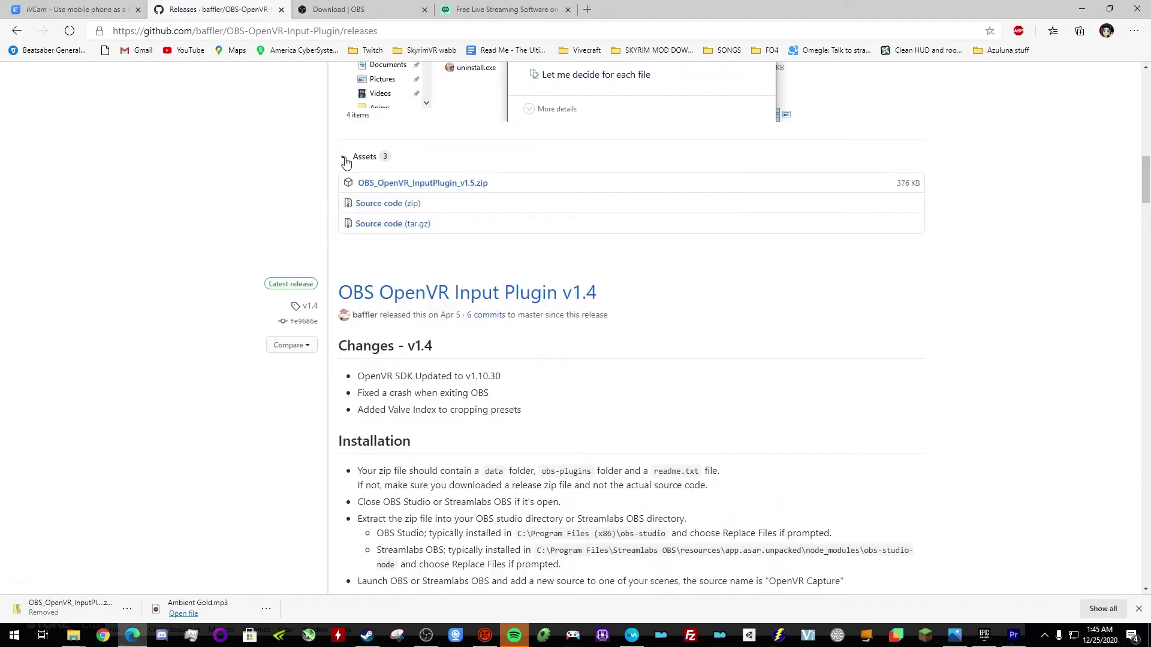
click(385, 184)
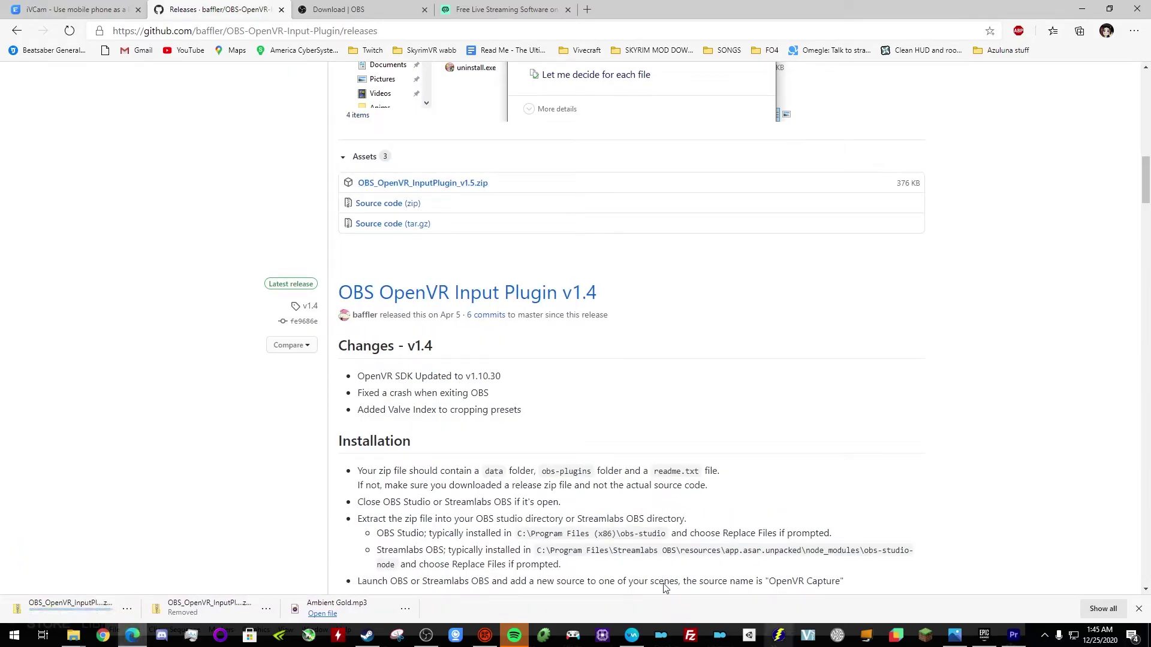
- Open the v1.5 plugin zip in File Explorer, then glance at the OBS download tab and return to Releases
click(84, 615)
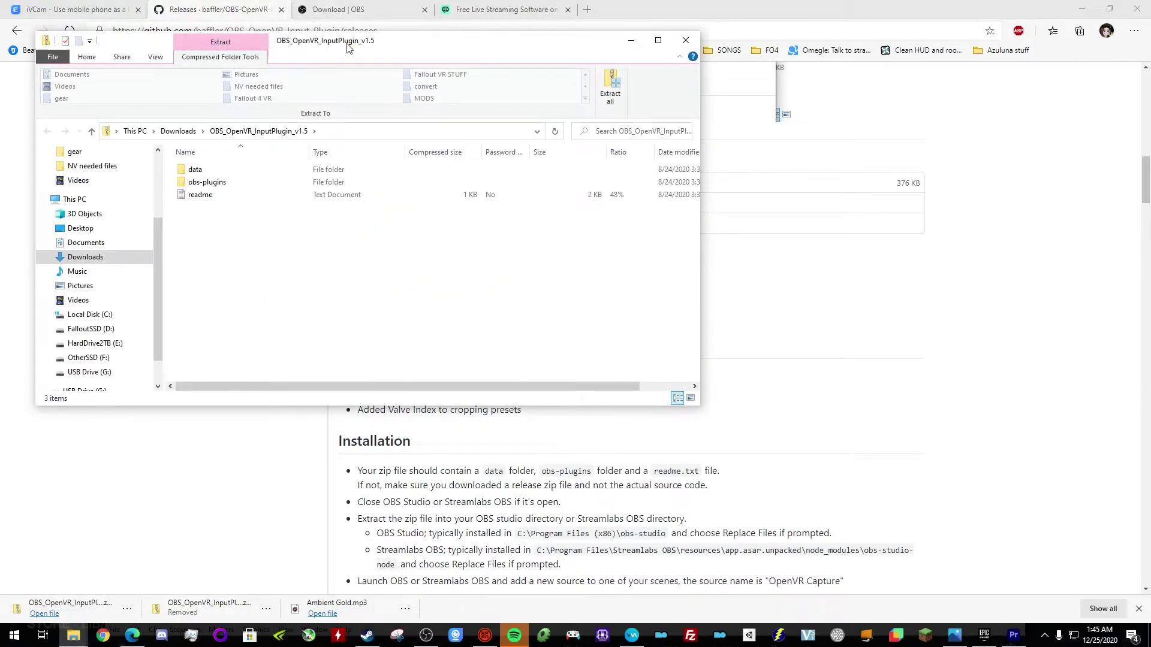
drag(347, 49, 403, 97)
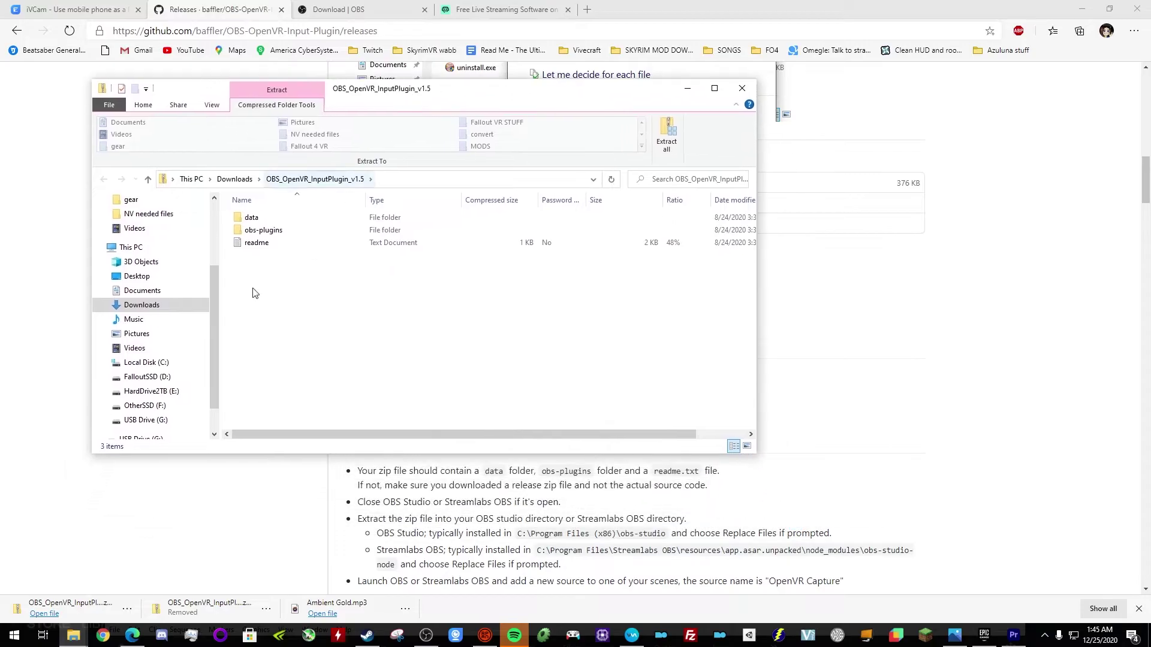
click(329, 12)
scroll(791, 340, down, 4)
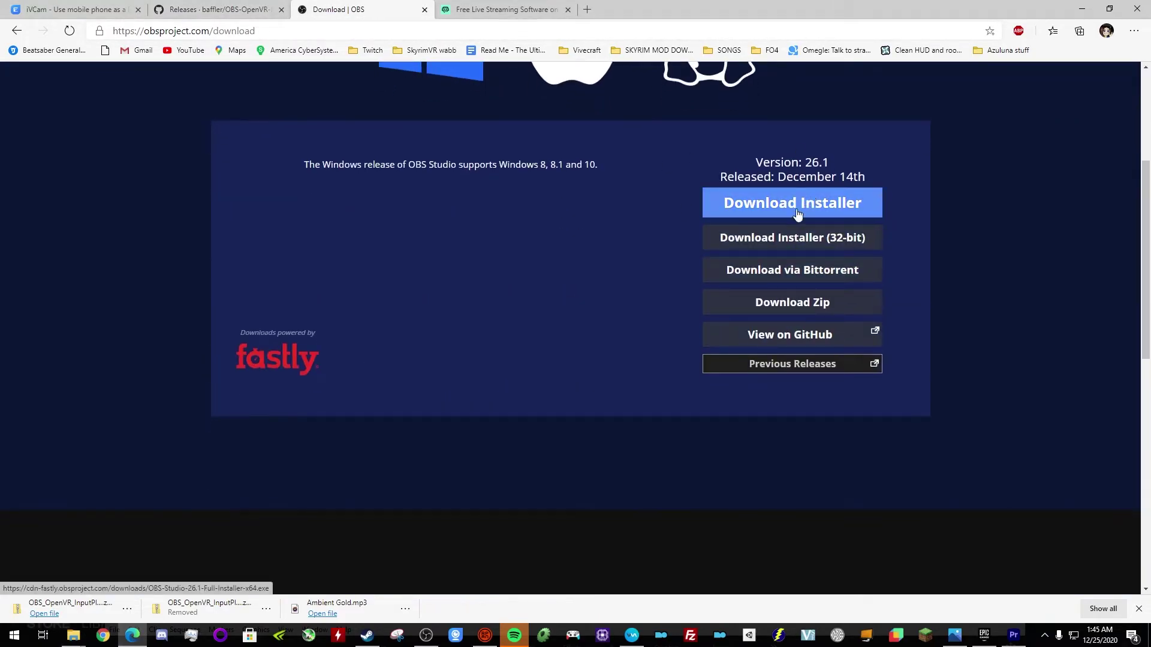
scroll(959, 246, up, 3)
click(259, 7)
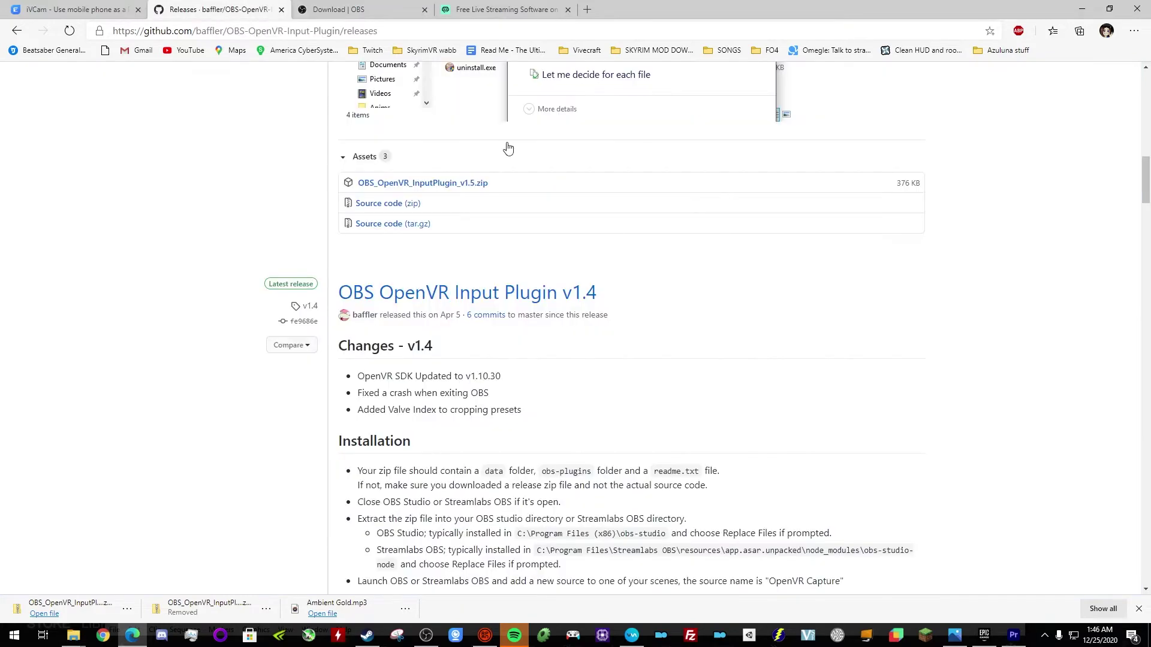
- Navigate File Explorer up to Program Files and open the obs-studio folder
click(73, 635)
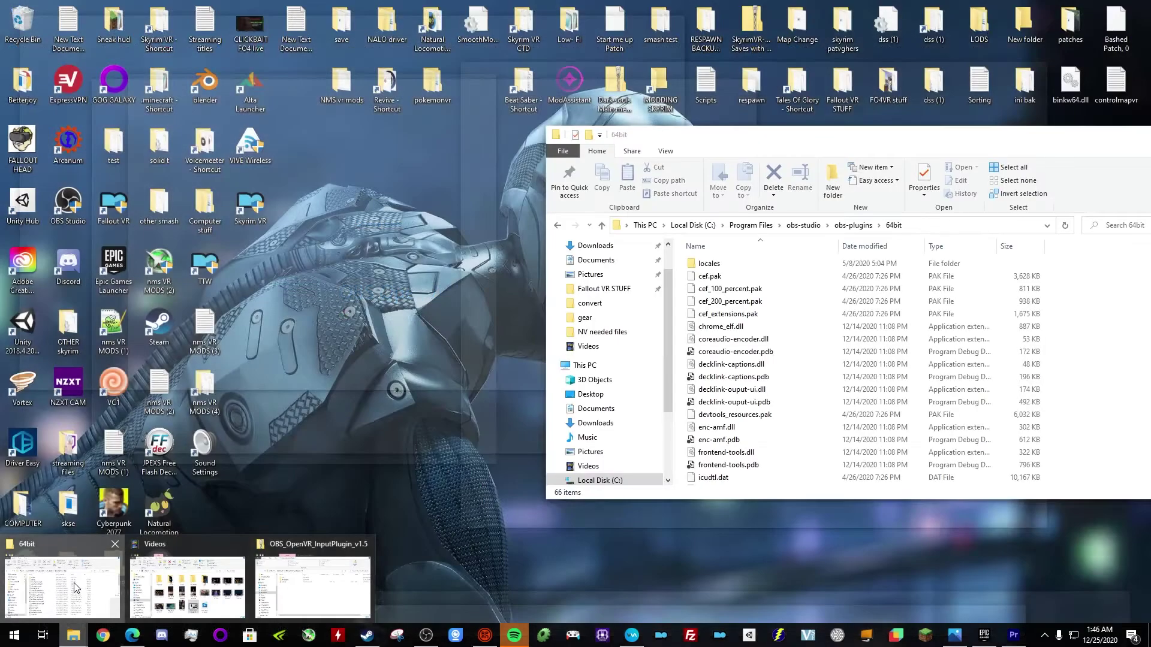
click(77, 585)
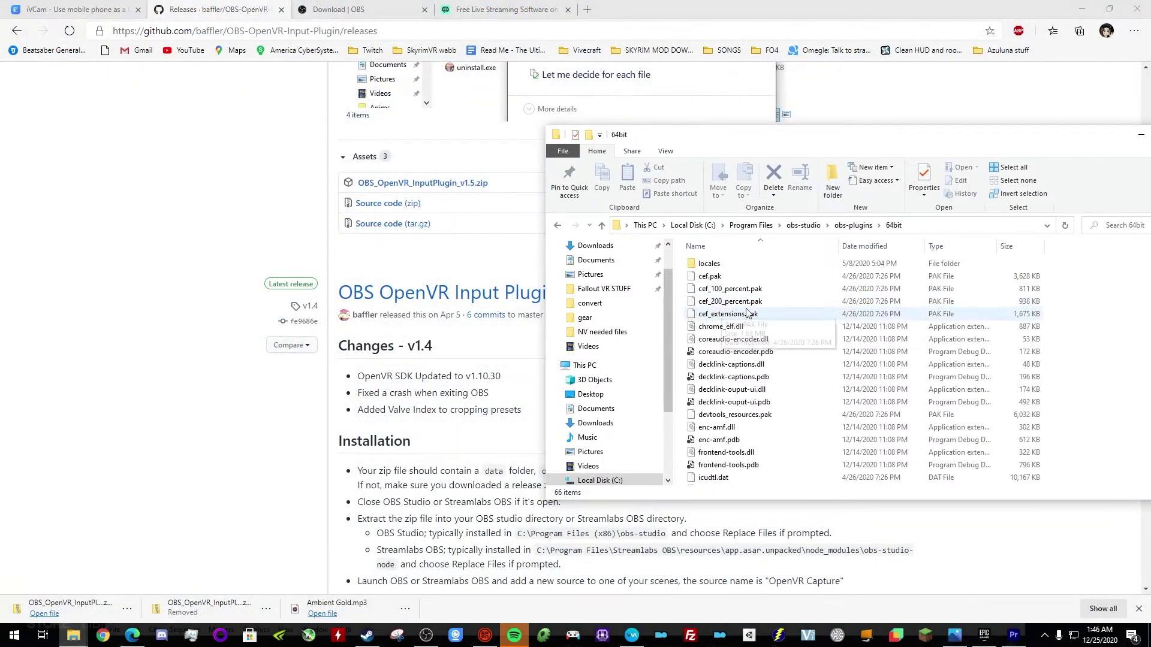
click(751, 226)
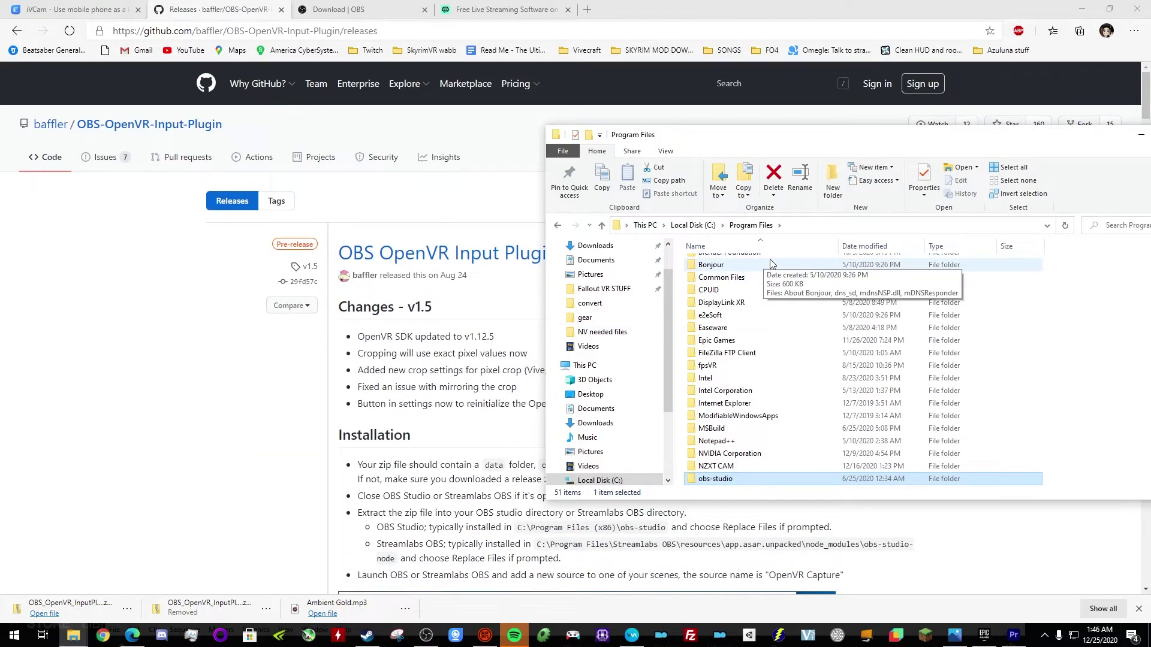
scroll(767, 353, down, 1)
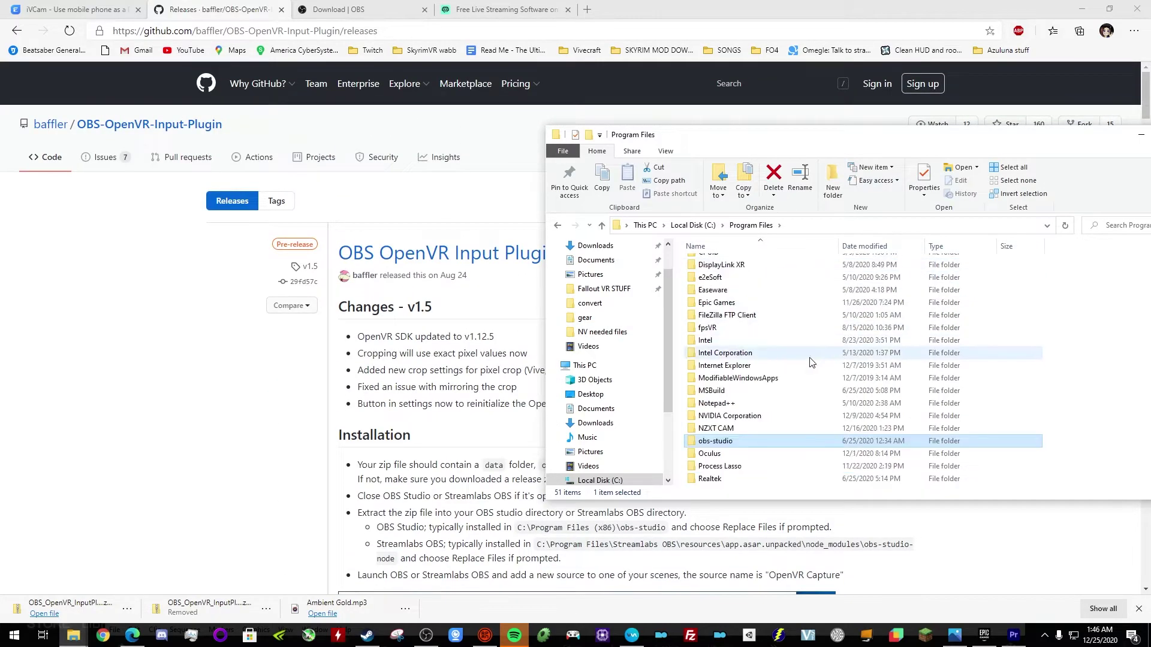
double_click(719, 447)
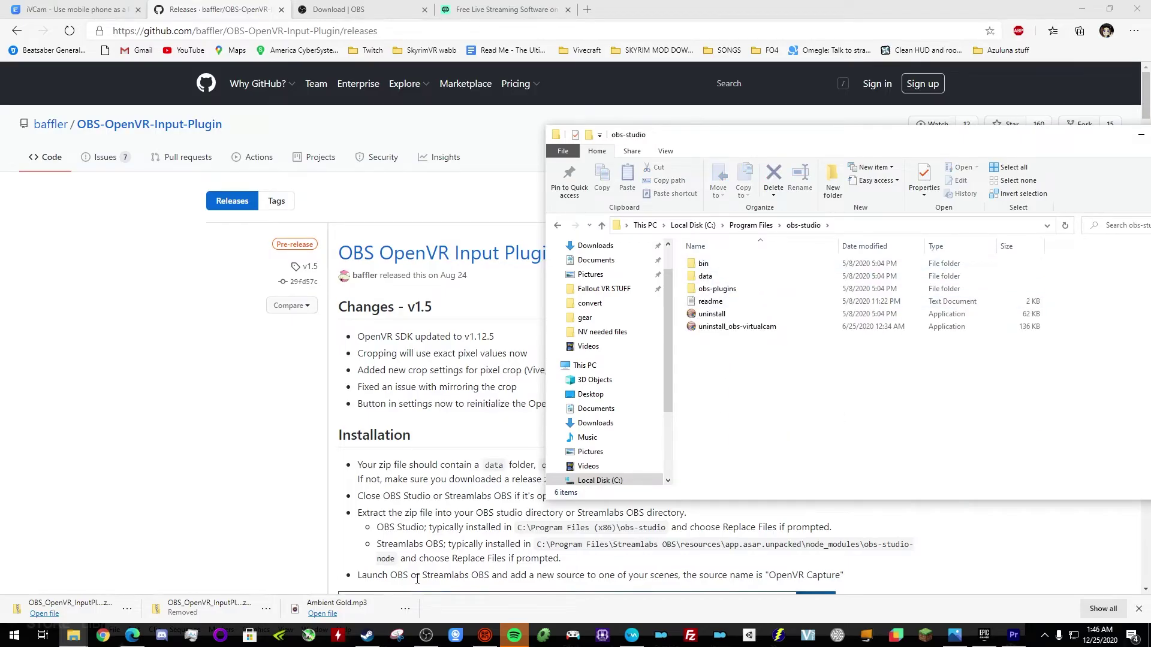
- Open the plugin zip and arrange it beside the obs-studio folder, closing a stray browser window
click(70, 605)
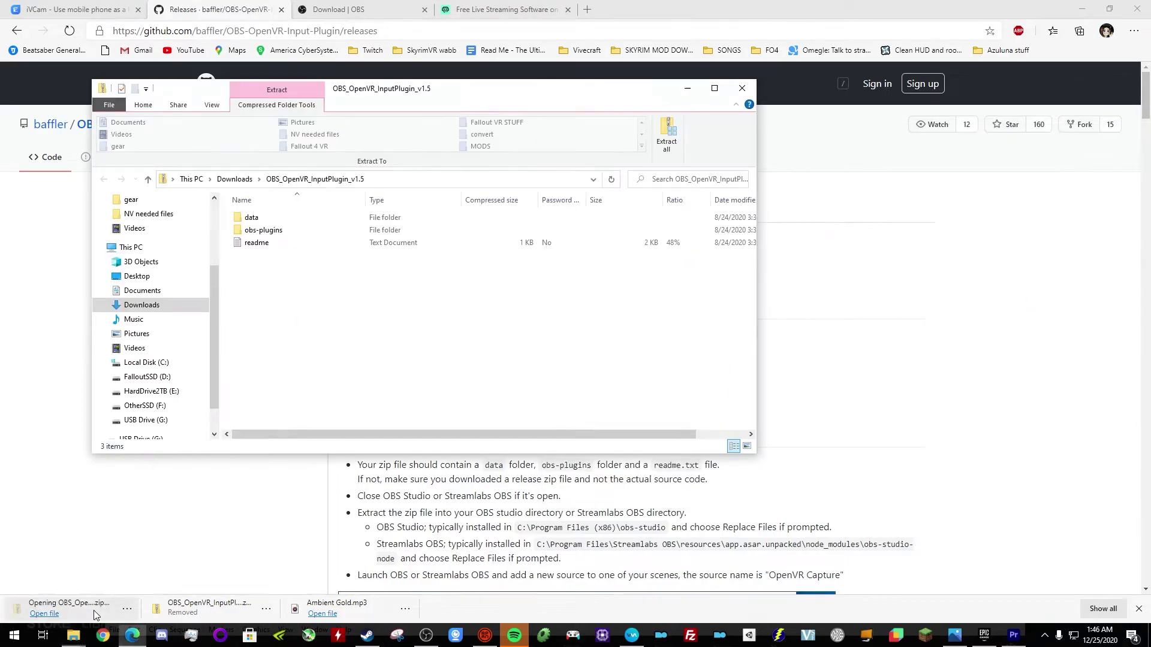
click(752, 618)
click(96, 601)
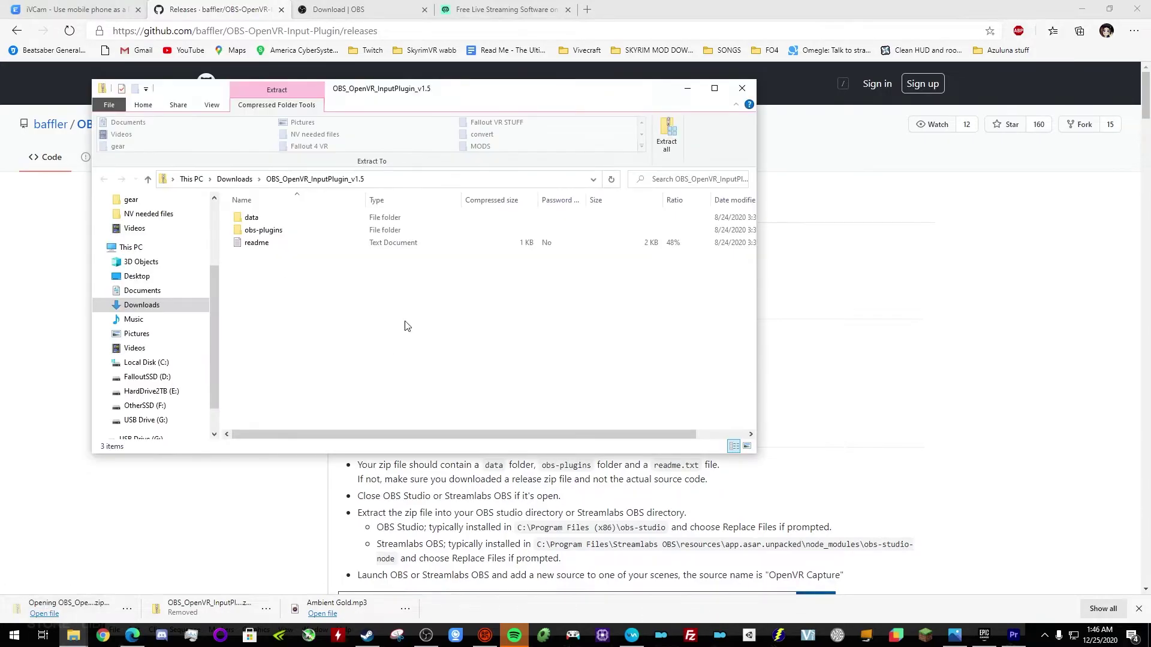
drag(387, 95, 697, 90)
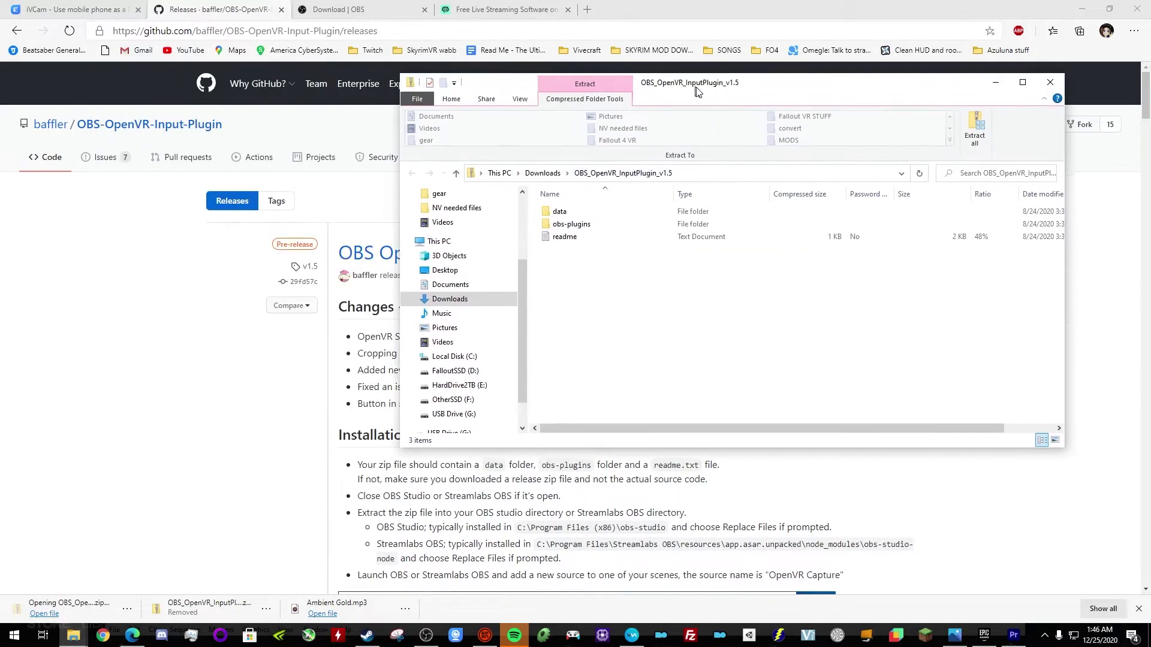
click(103, 635)
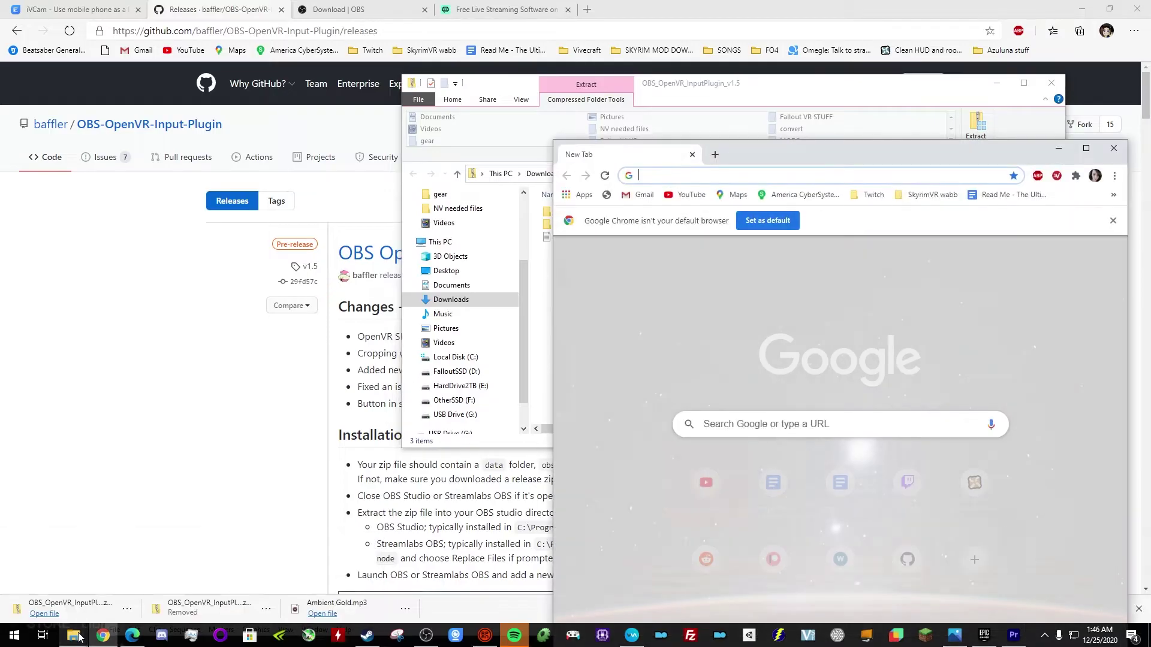
click(1114, 148)
mouse_move(74, 635)
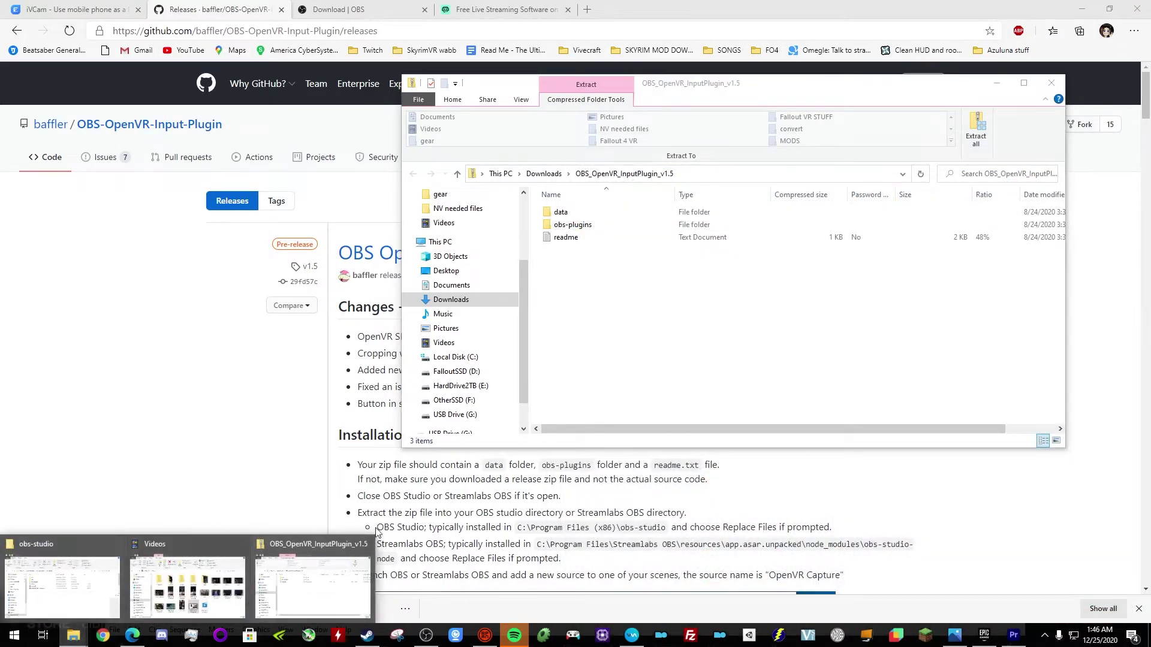
click(311, 585)
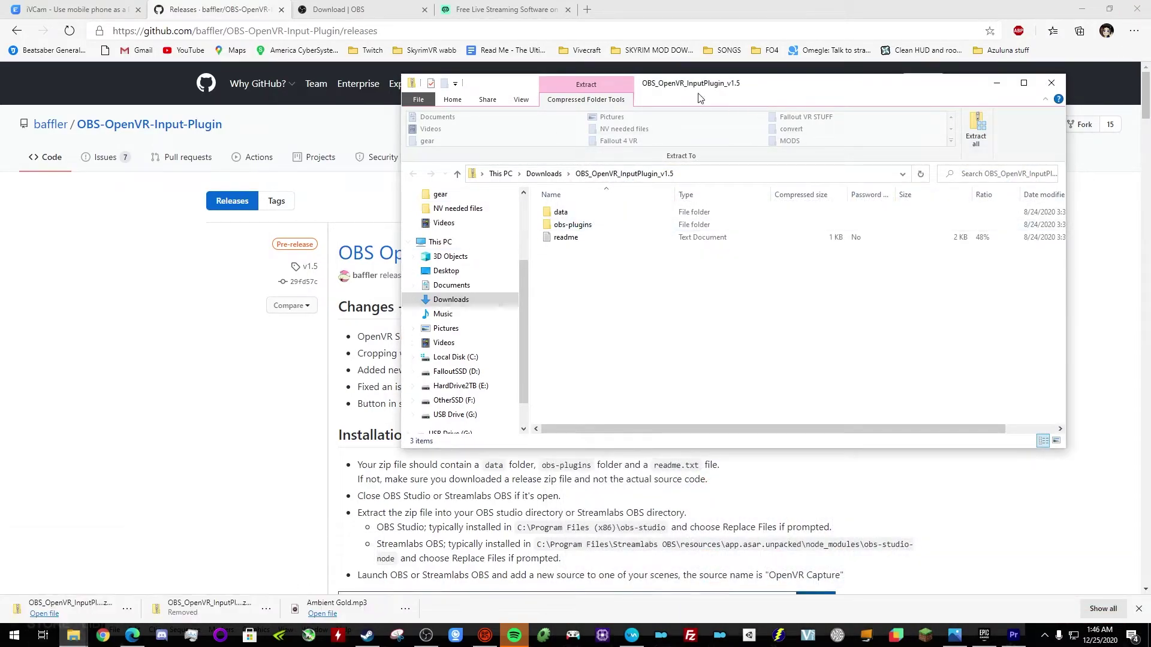
mouse_move(73, 635)
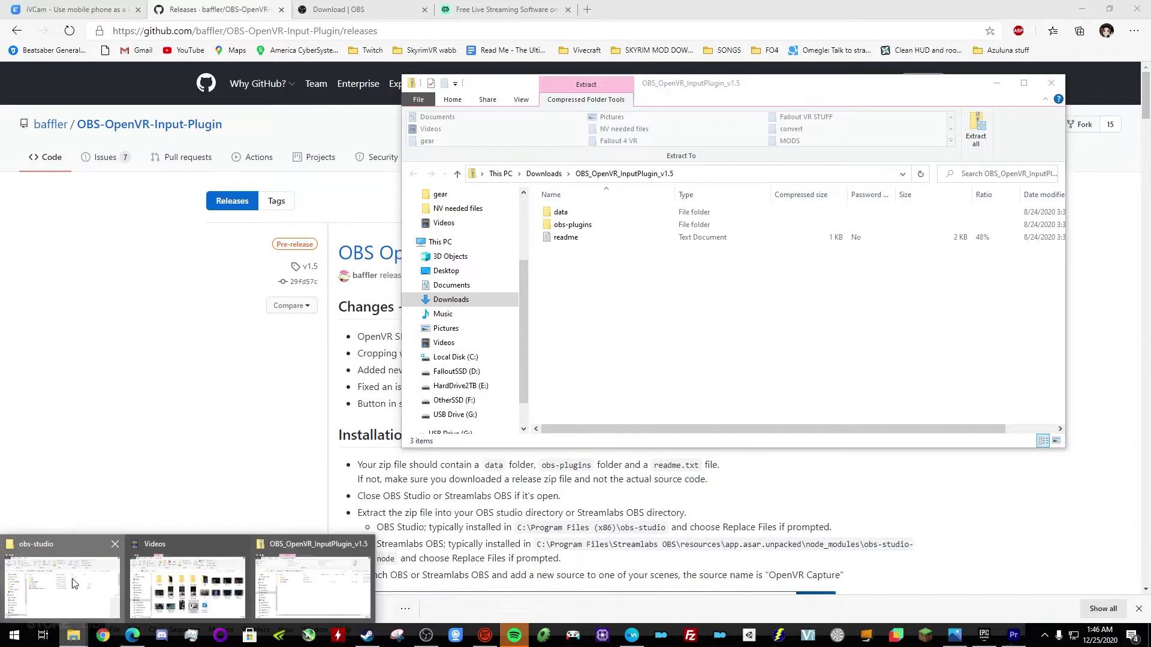
click(75, 582)
drag(743, 134, 888, 150)
drag(809, 83, 415, 135)
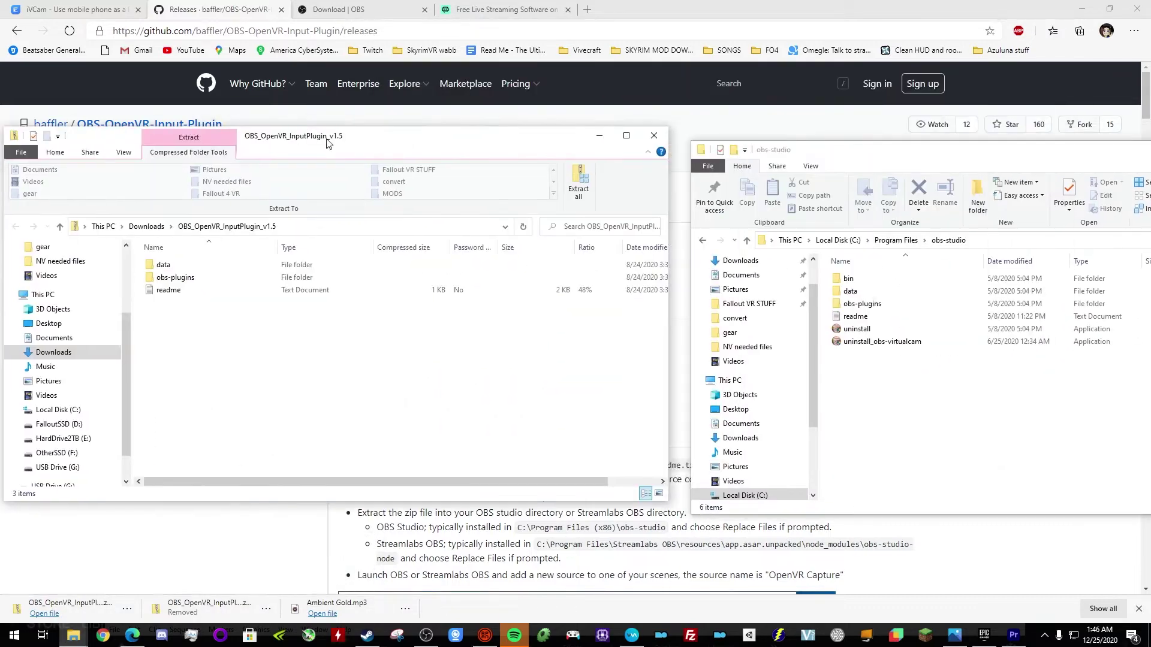
- Copy data, obs-plugins and readme from the zip into obs-studio, then close both windows
drag(251, 371, 165, 212)
drag(178, 282, 284, 360)
click(652, 136)
drag(994, 149, 441, 185)
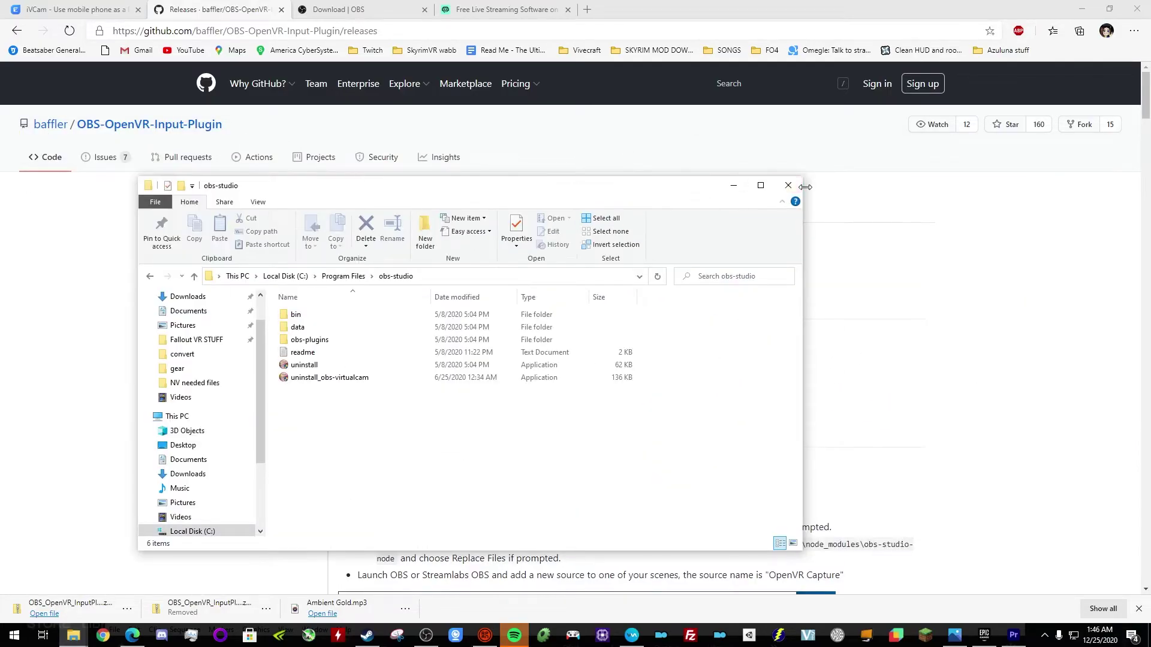
click(789, 187)
- Add an OpenVR Capture source keeping the default name OpenVR Capture 8
click(426, 634)
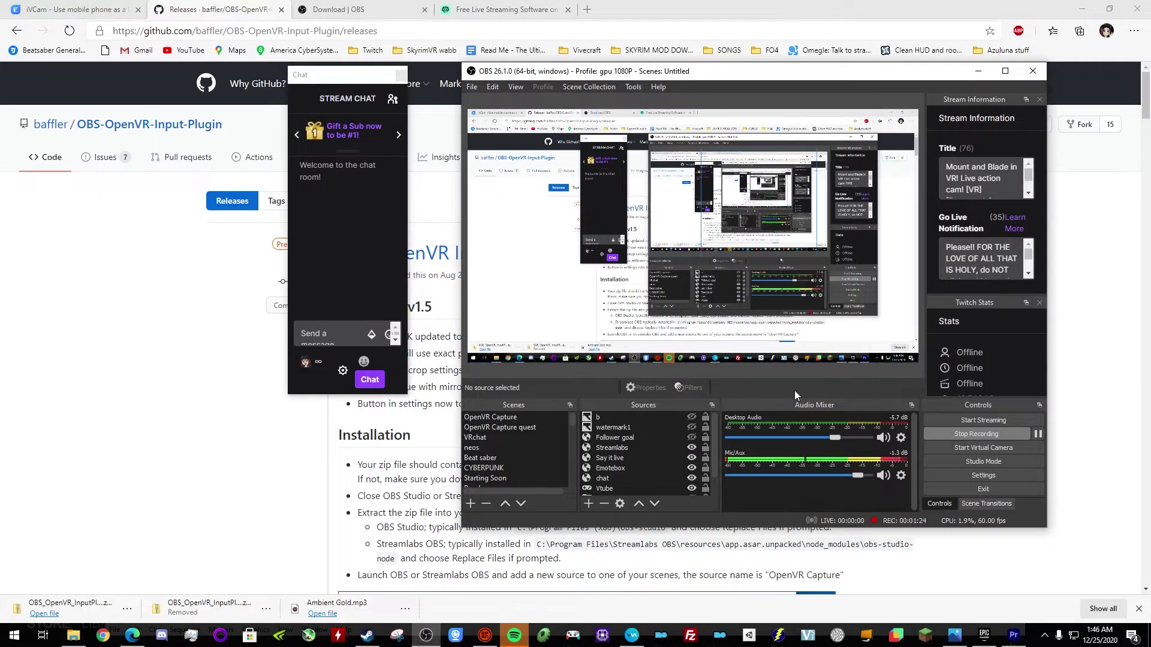
scroll(617, 468, down, 1)
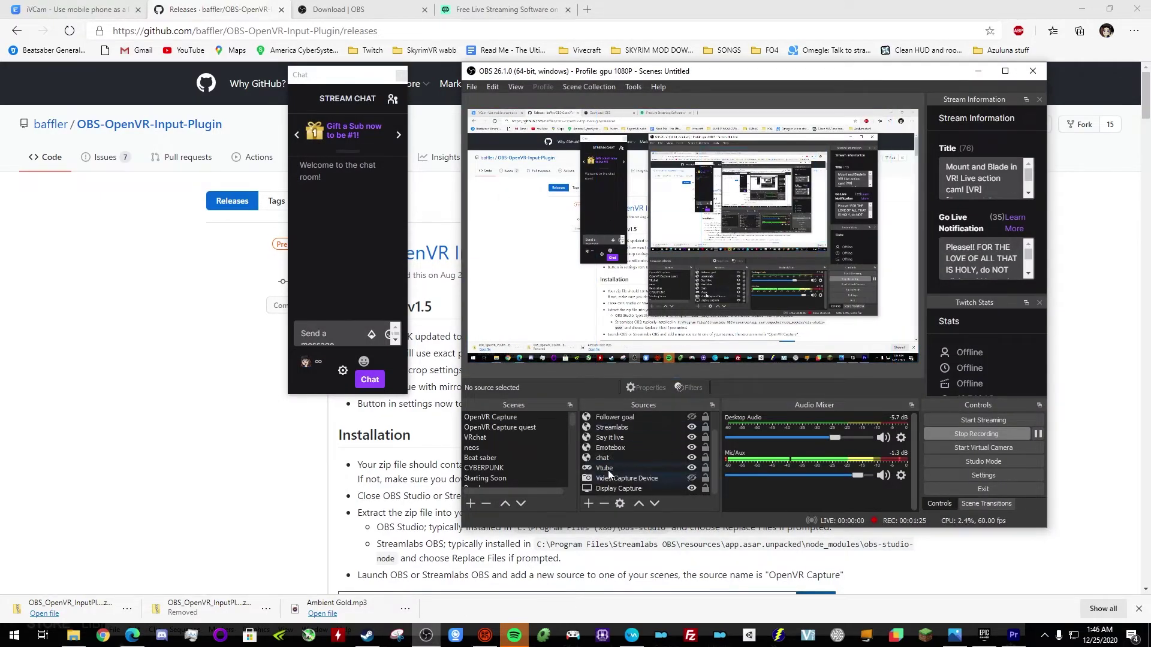
click(588, 504)
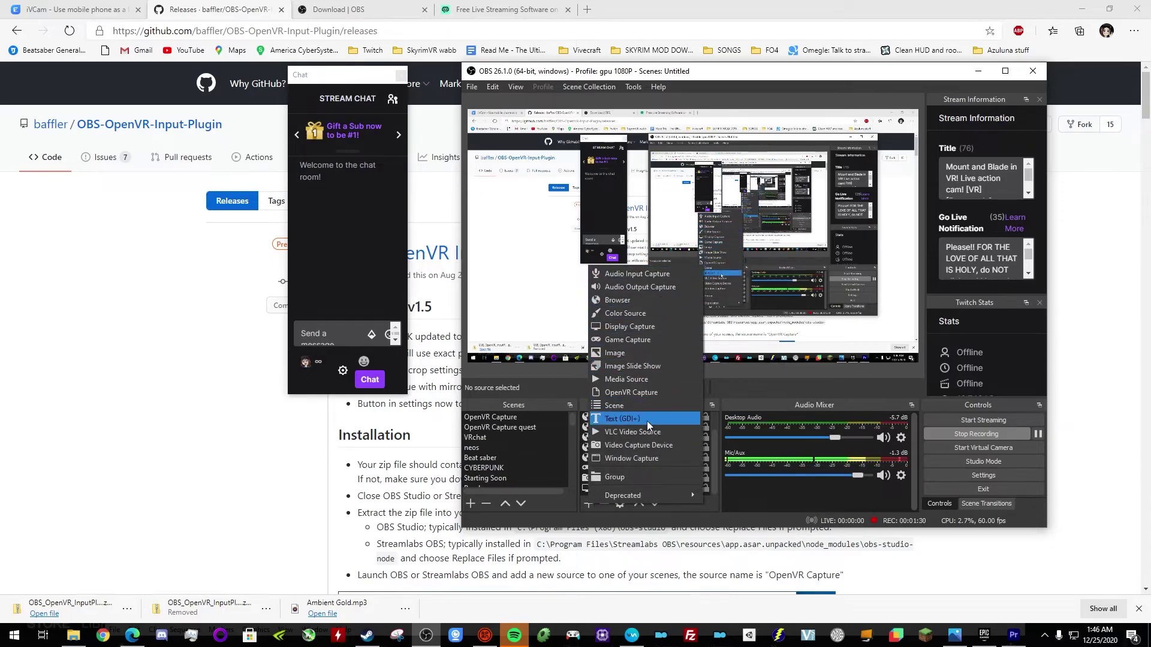
click(637, 393)
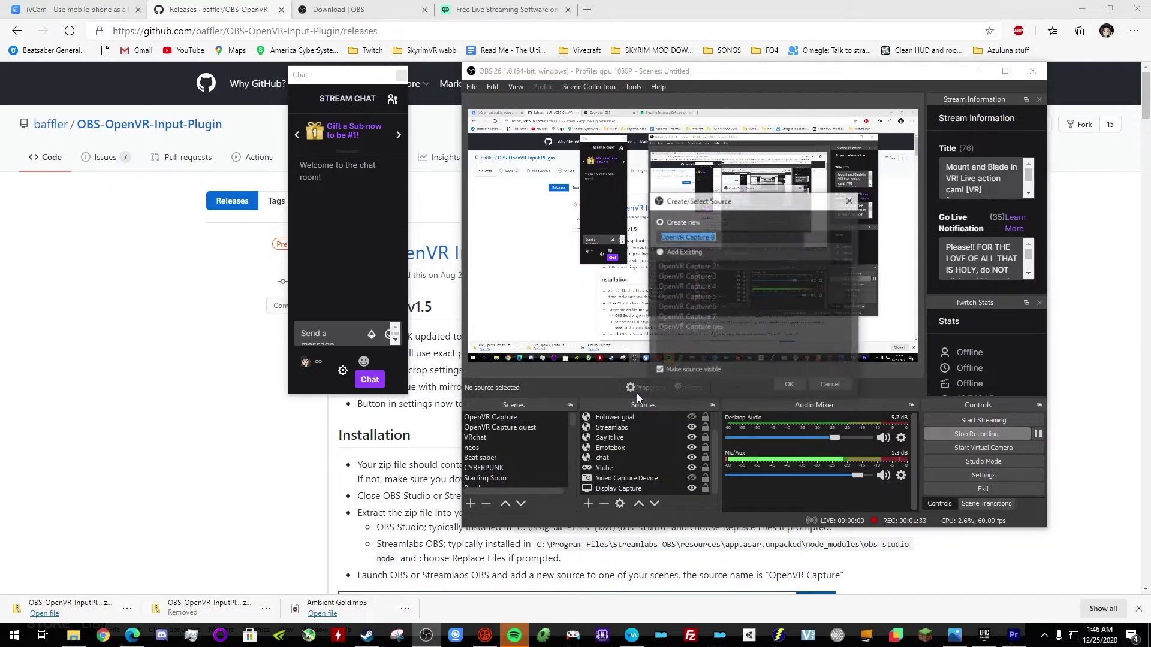
click(794, 391)
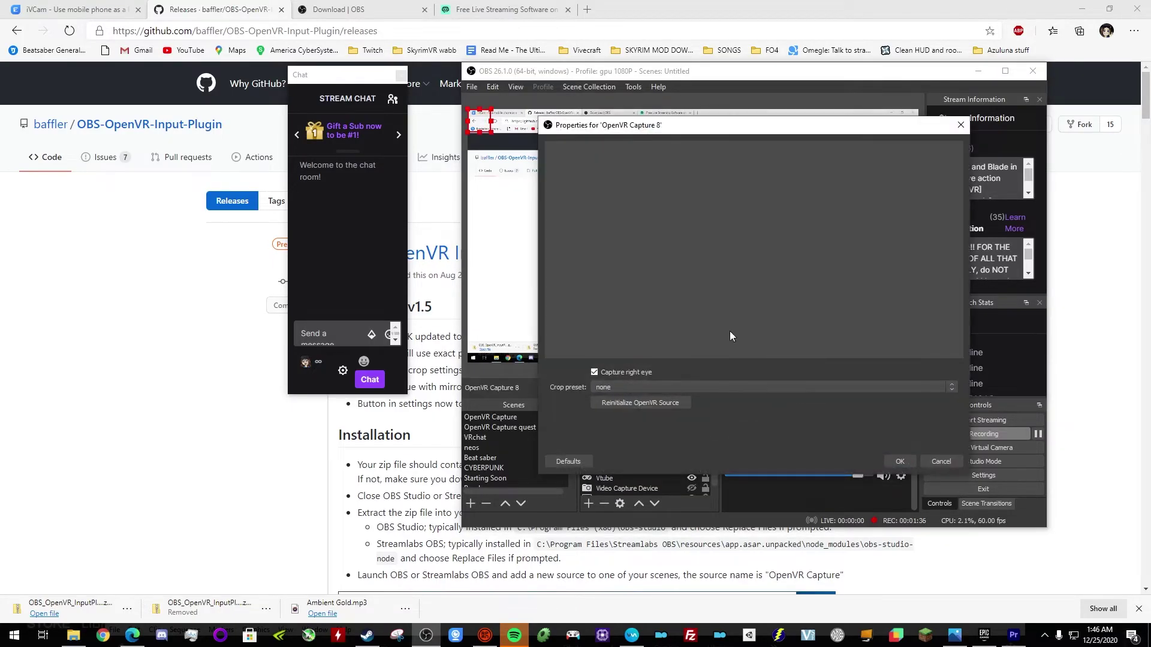
- Set the source's crop preset to HTC Vive and confirm its properties
click(696, 387)
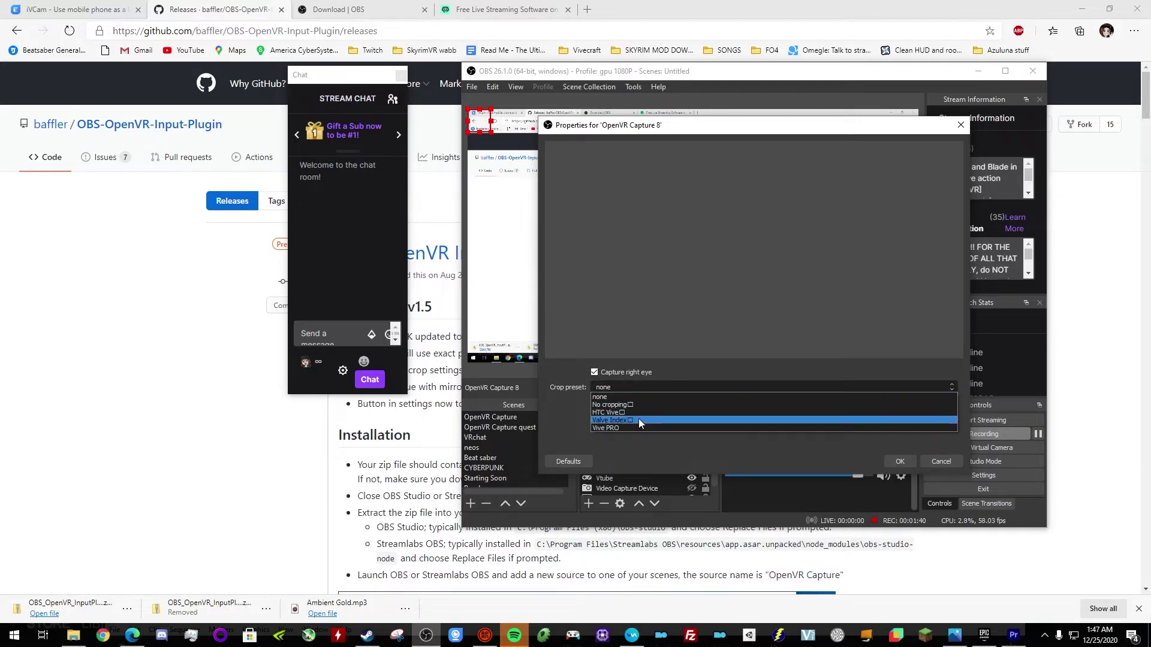
click(638, 419)
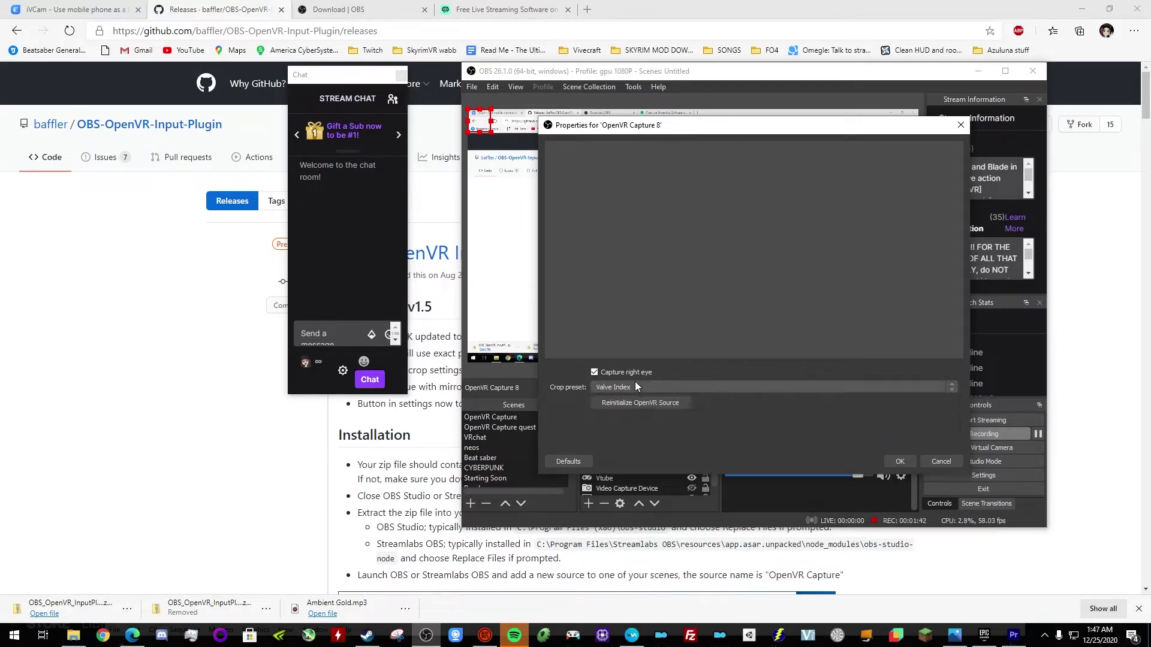
click(633, 387)
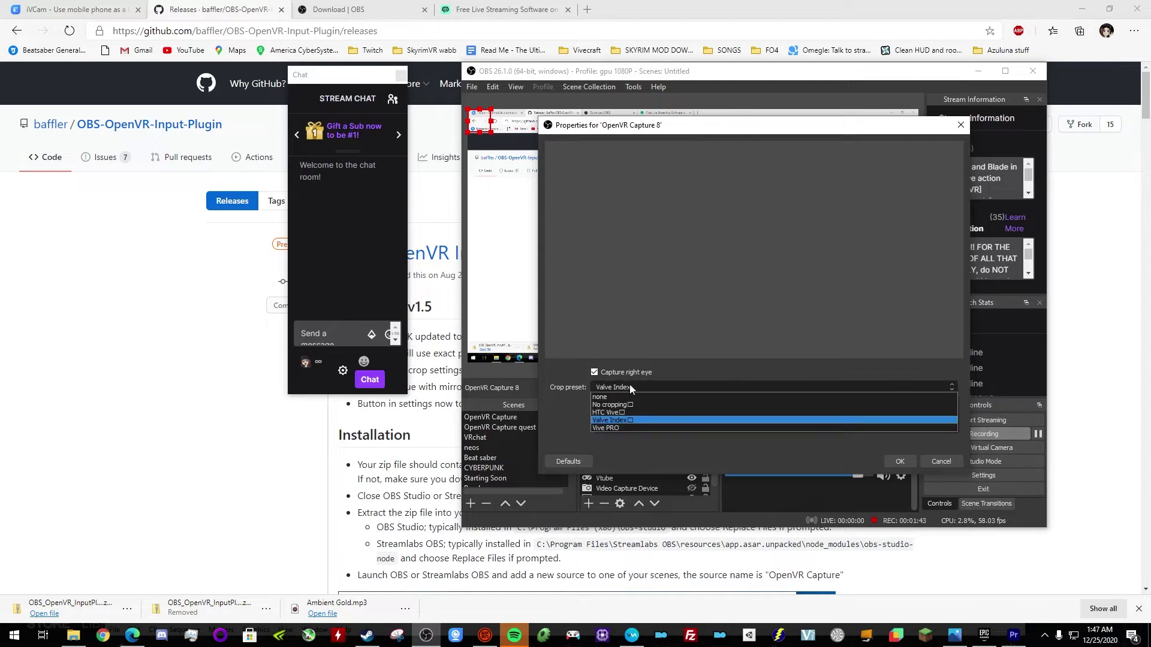
click(613, 411)
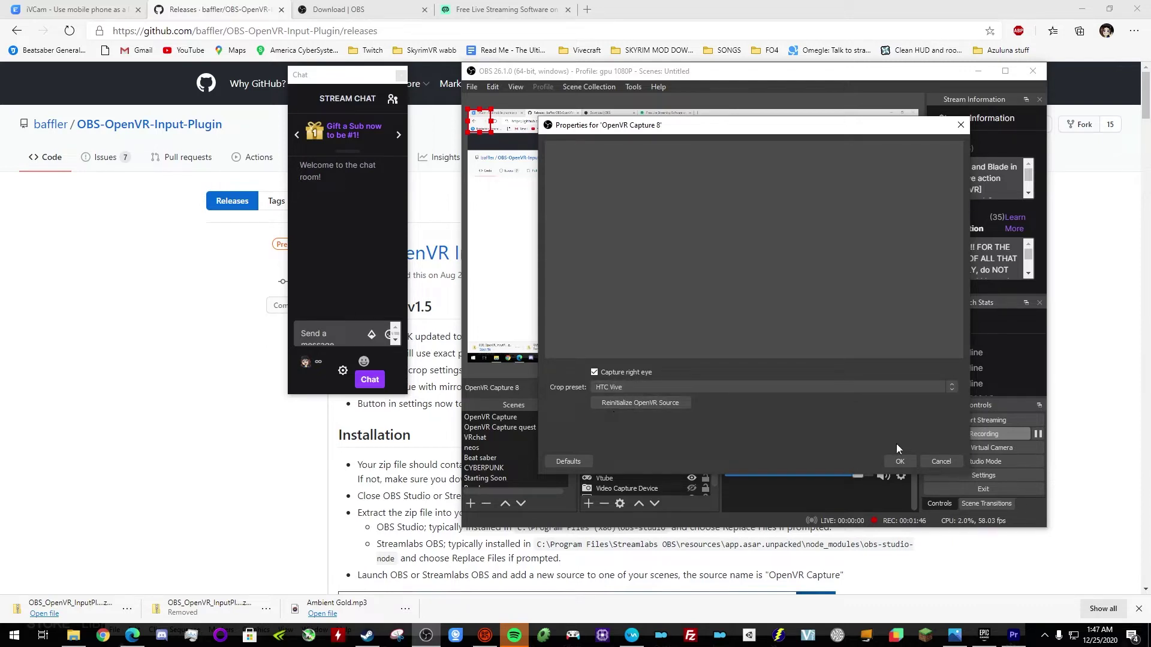
click(933, 459)
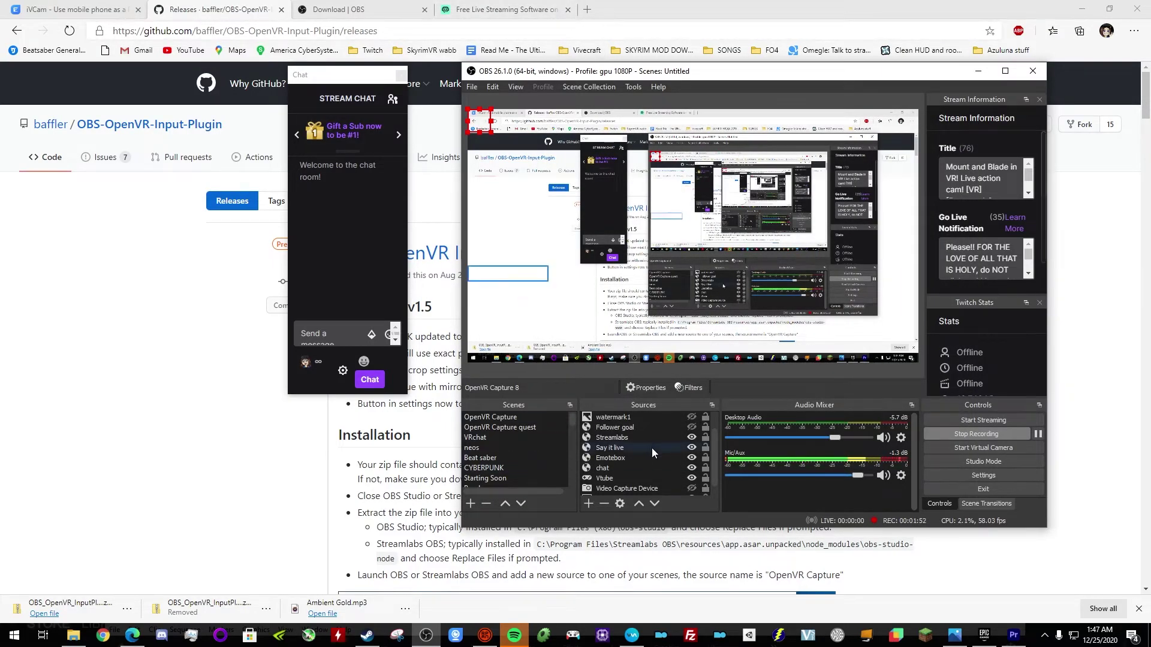
- Delete the OpenVR Capture 8 source and confirm the removal with Yes
scroll(650, 449, up, 1)
scroll(637, 469, down, 2)
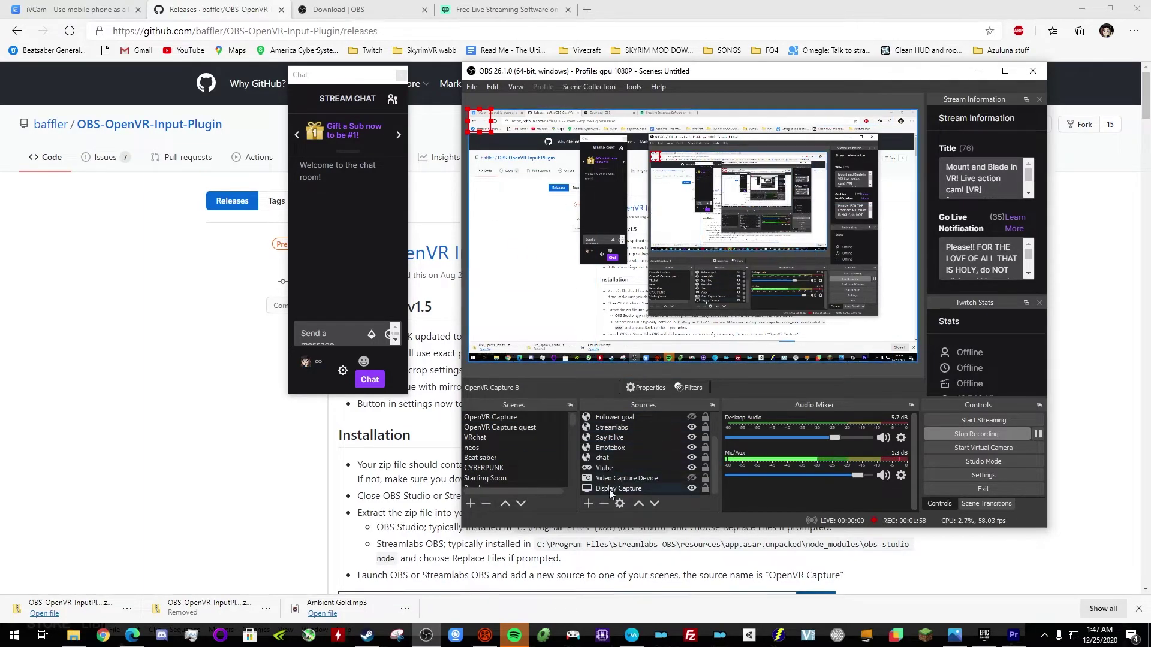
scroll(617, 474, up, 2)
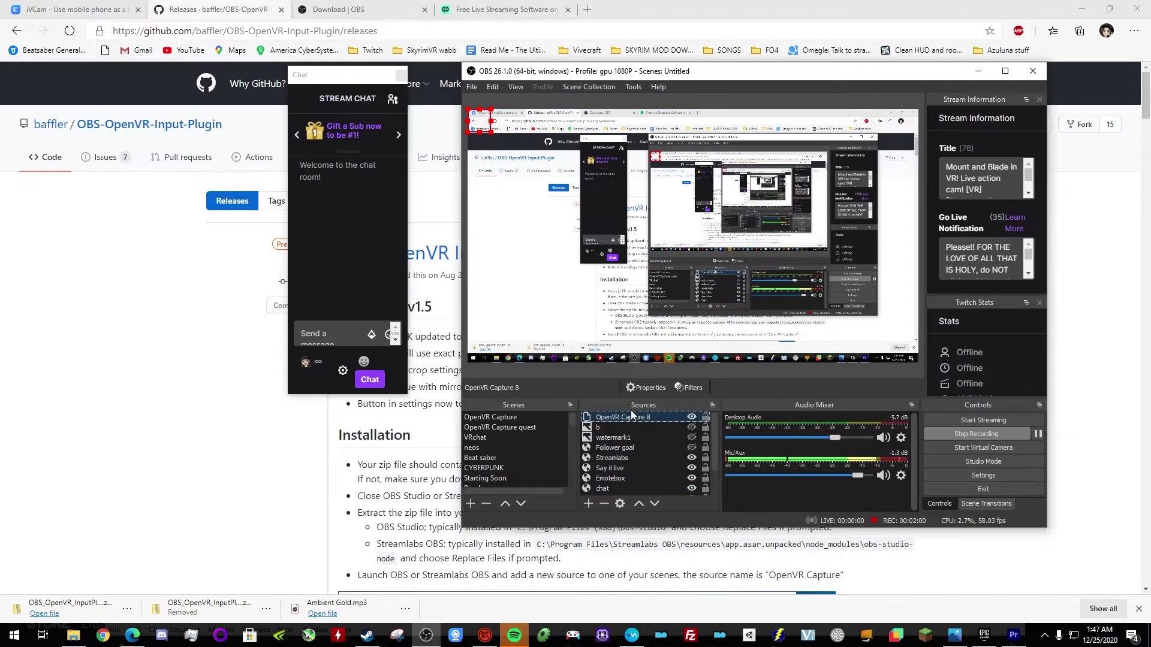
click(602, 504)
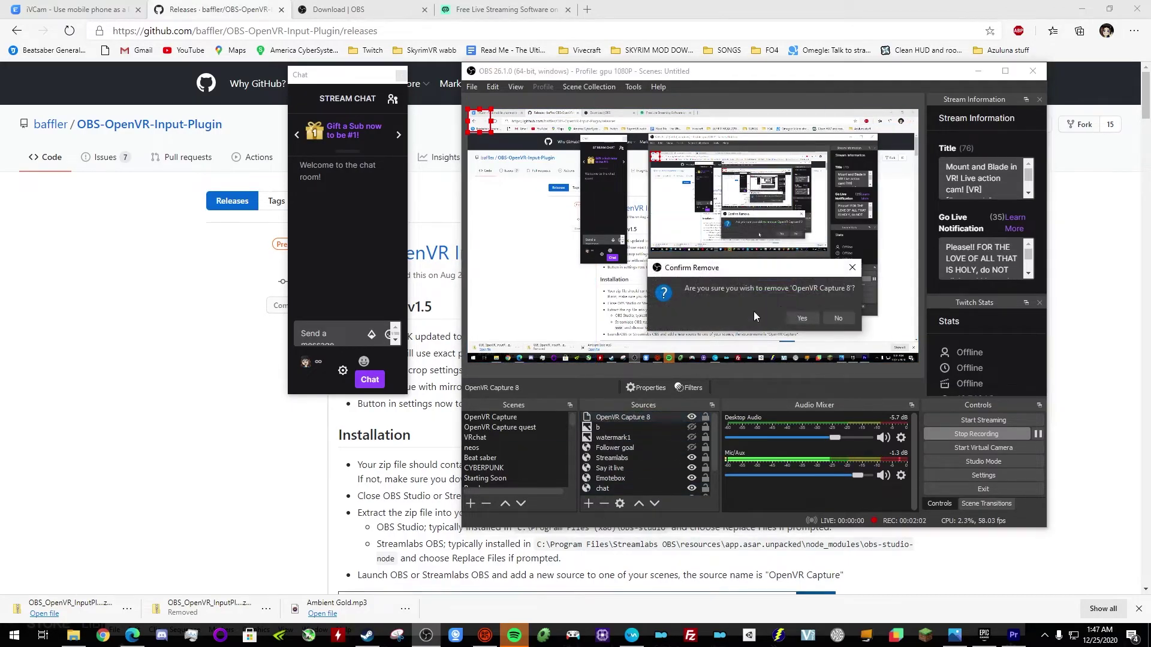
click(800, 315)
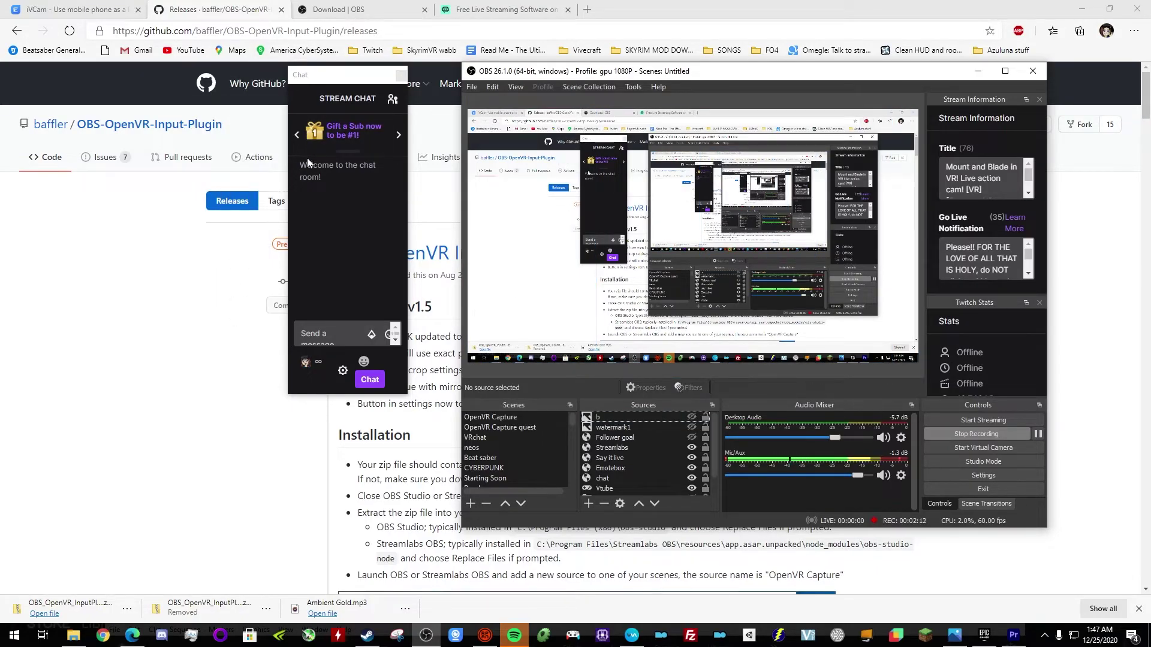
- Switch to the E2ESOFT iVCam tab and scroll through its Download Windows Client Software section
click(53, 9)
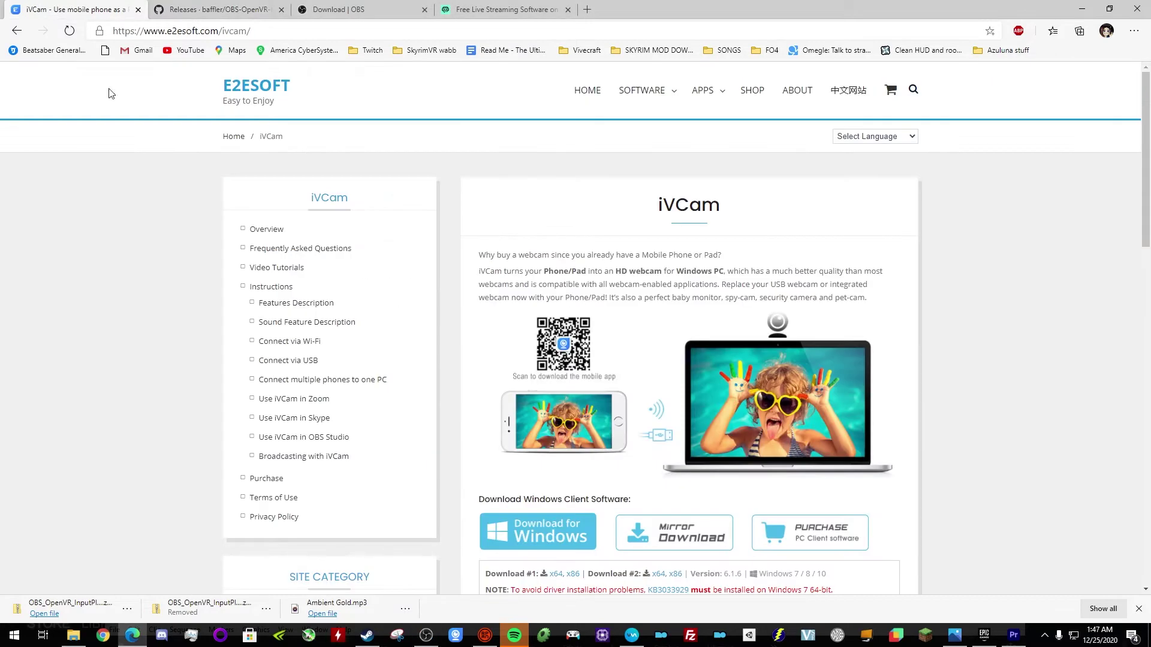
scroll(252, 282, down, 6)
scroll(251, 359, up, 6)
scroll(475, 288, down, 15)
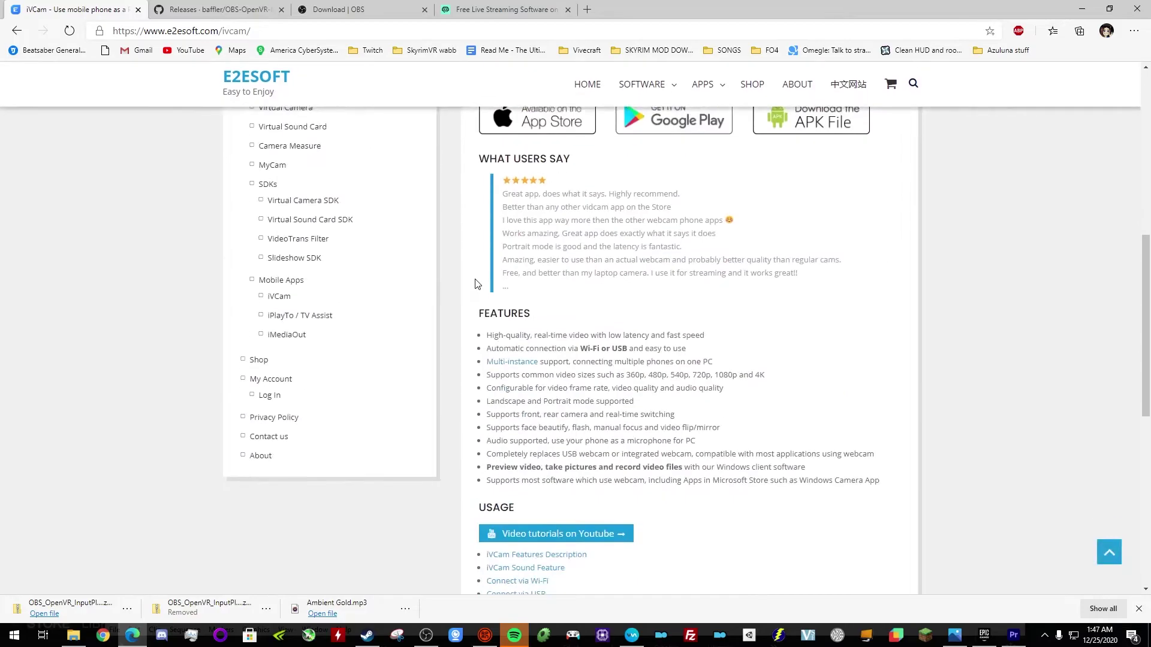
scroll(492, 288, up, 10)
scroll(502, 289, up, 3)
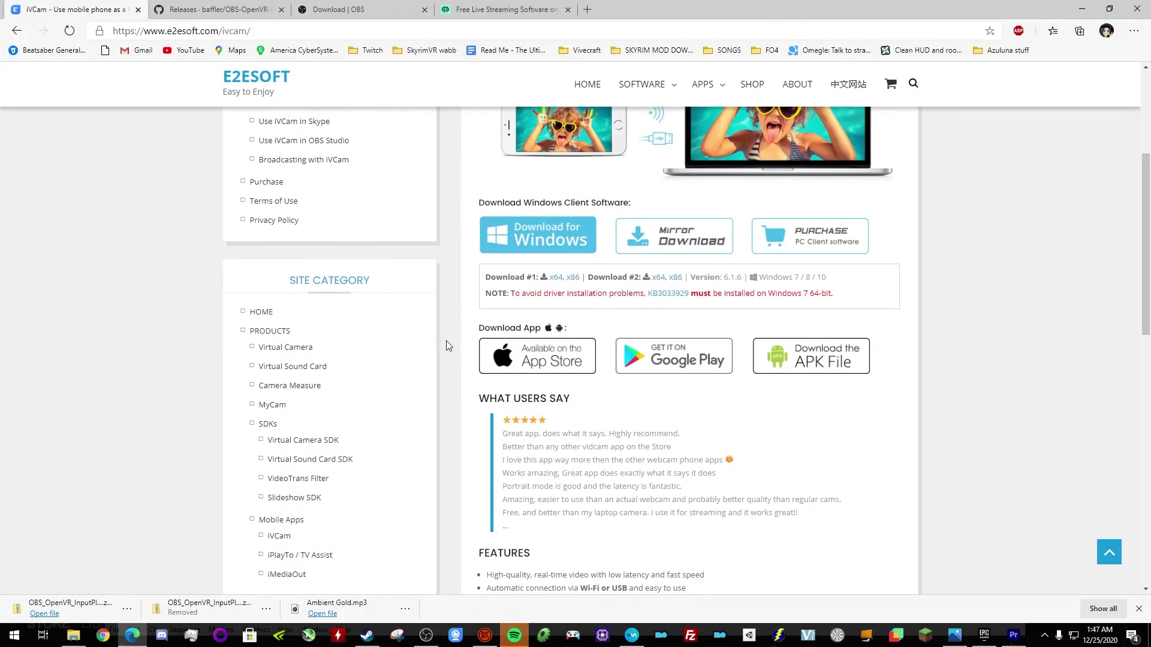
scroll(471, 317, up, 5)
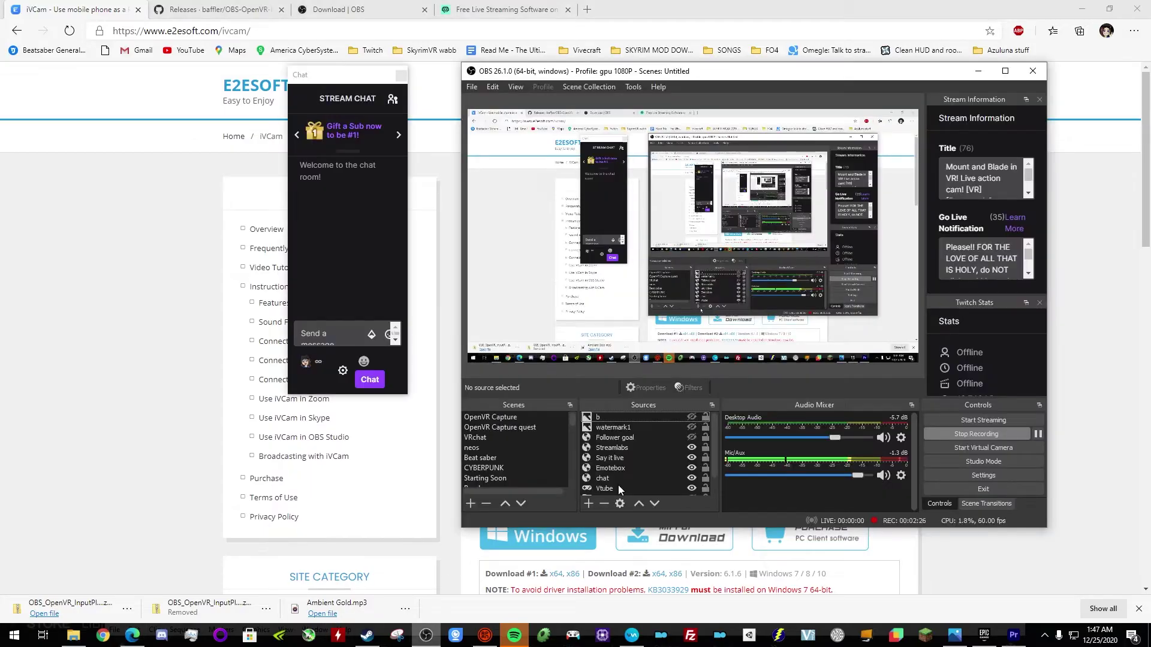
- Back in OBS, dismiss the add-source menu, deselect the image source, and stop the recording
click(425, 635)
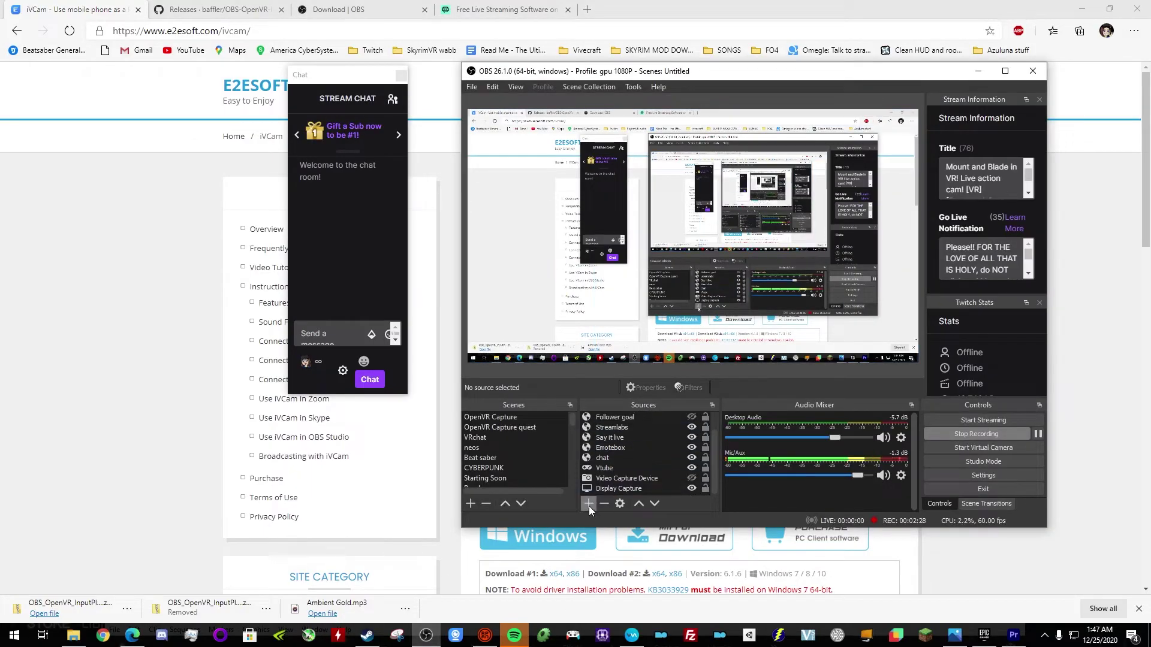
click(589, 504)
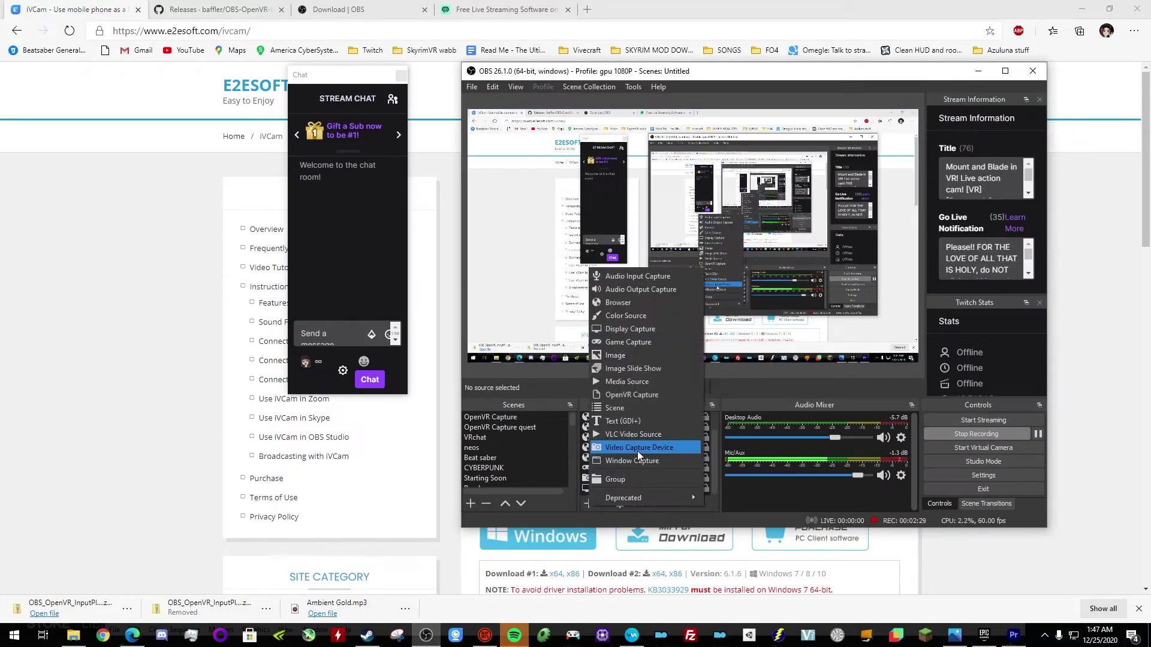
click(780, 365)
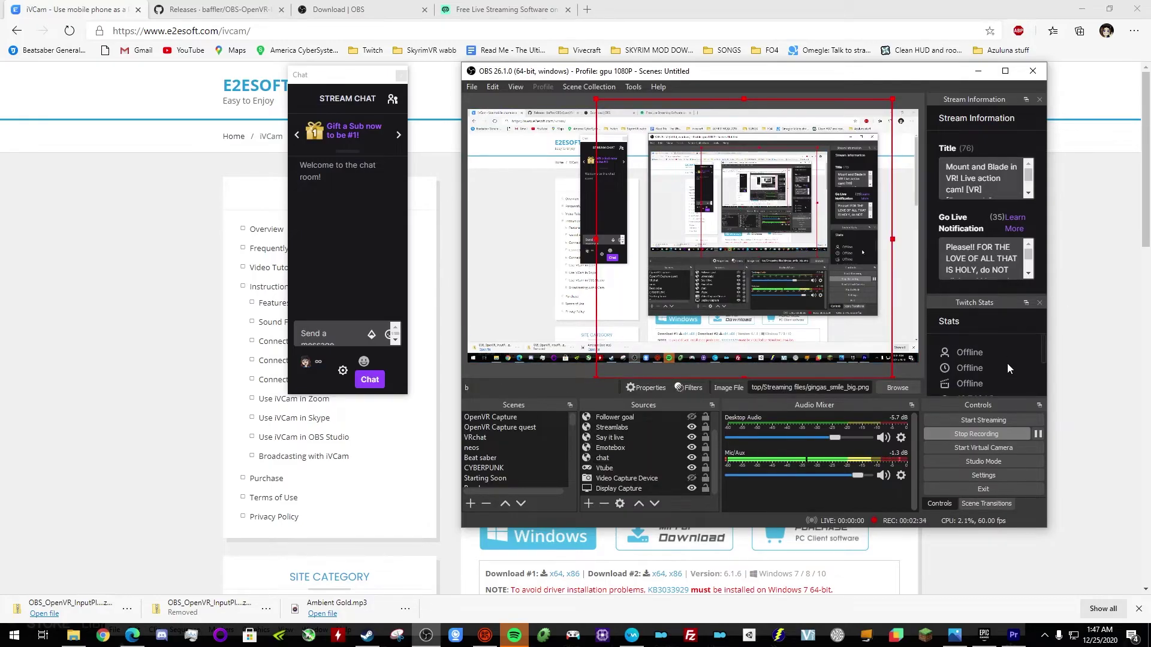
click(569, 372)
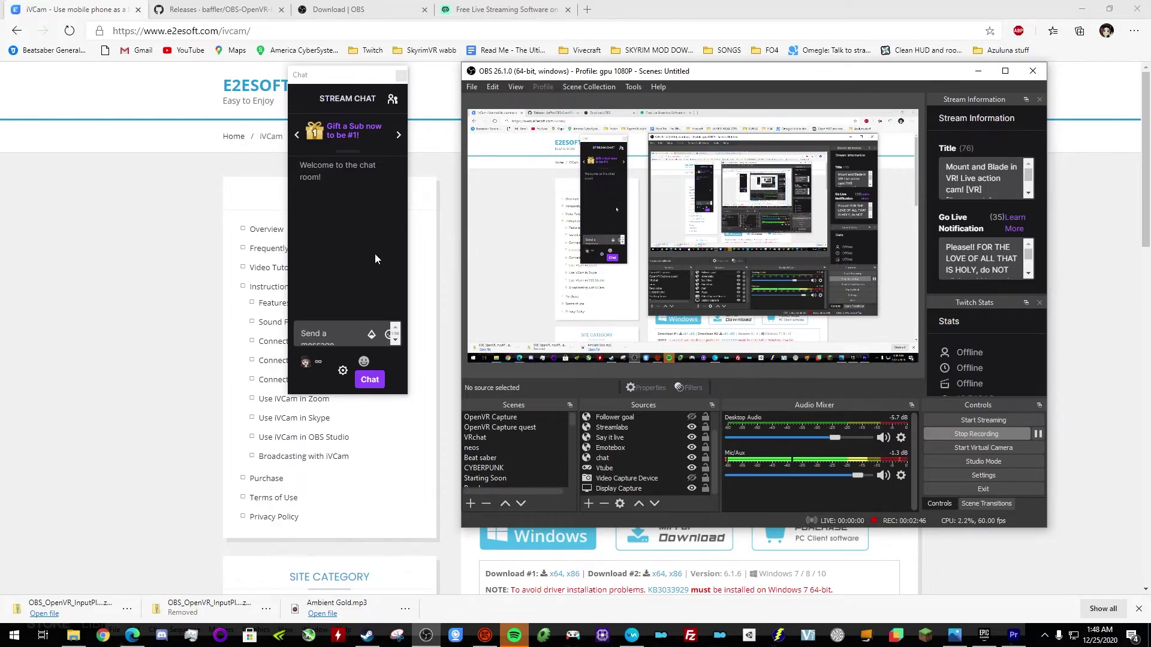
click(966, 433)
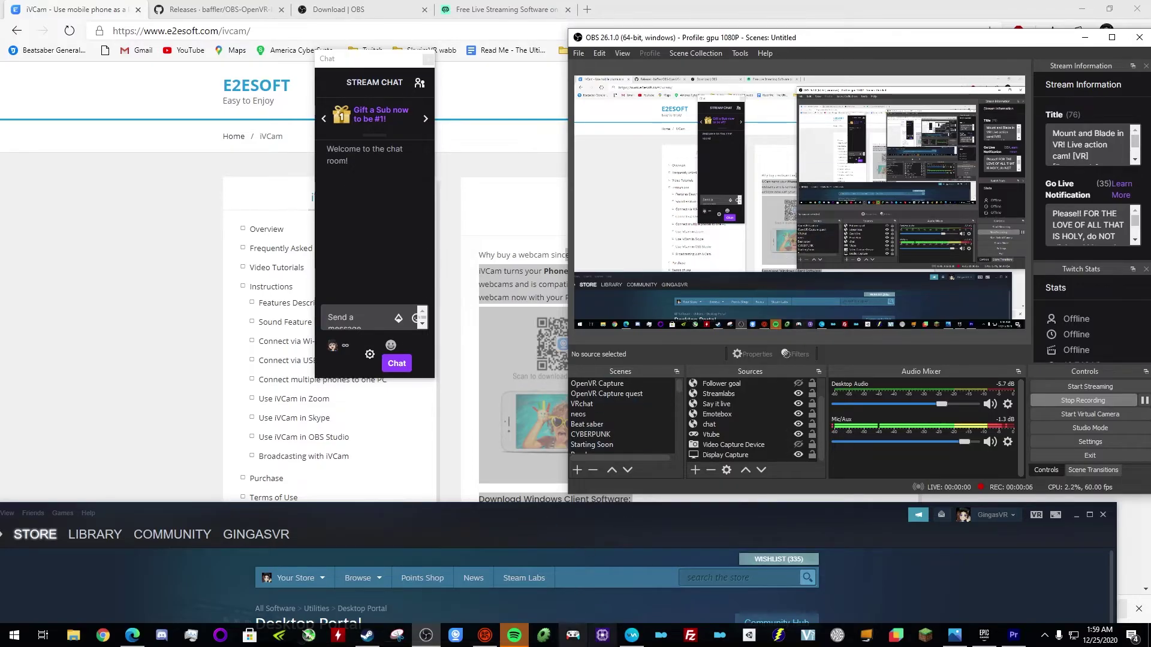
- Bring up Voicemod, try the Robot voice, then leave the Custom voice active
click(624, 637)
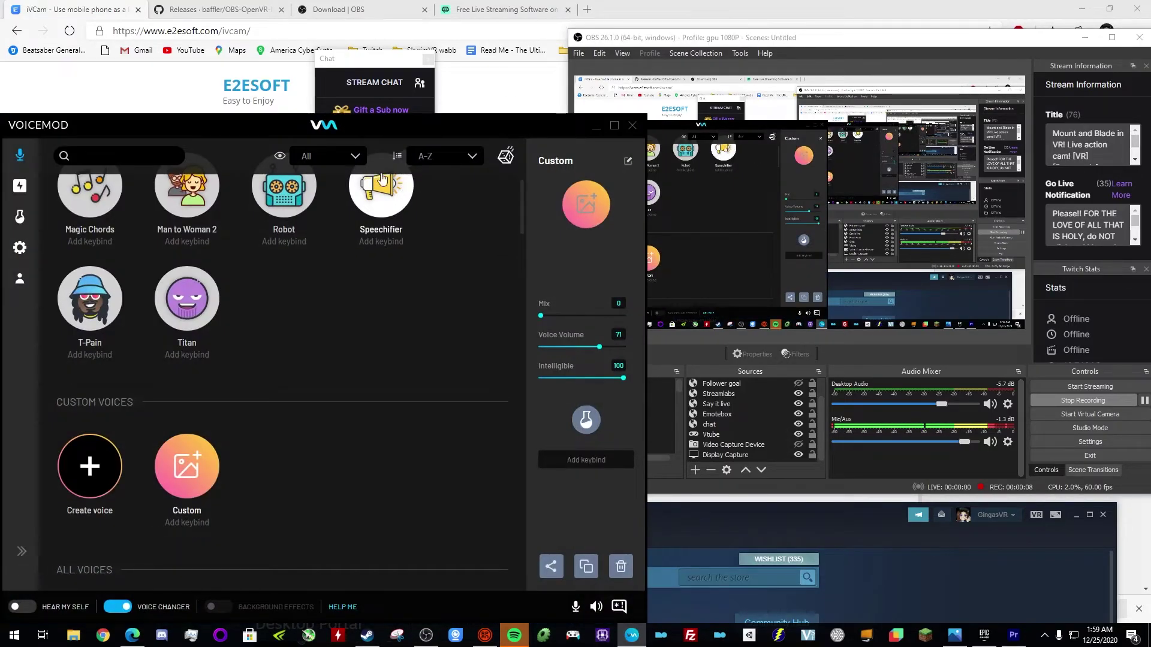
drag(372, 109, 418, 103)
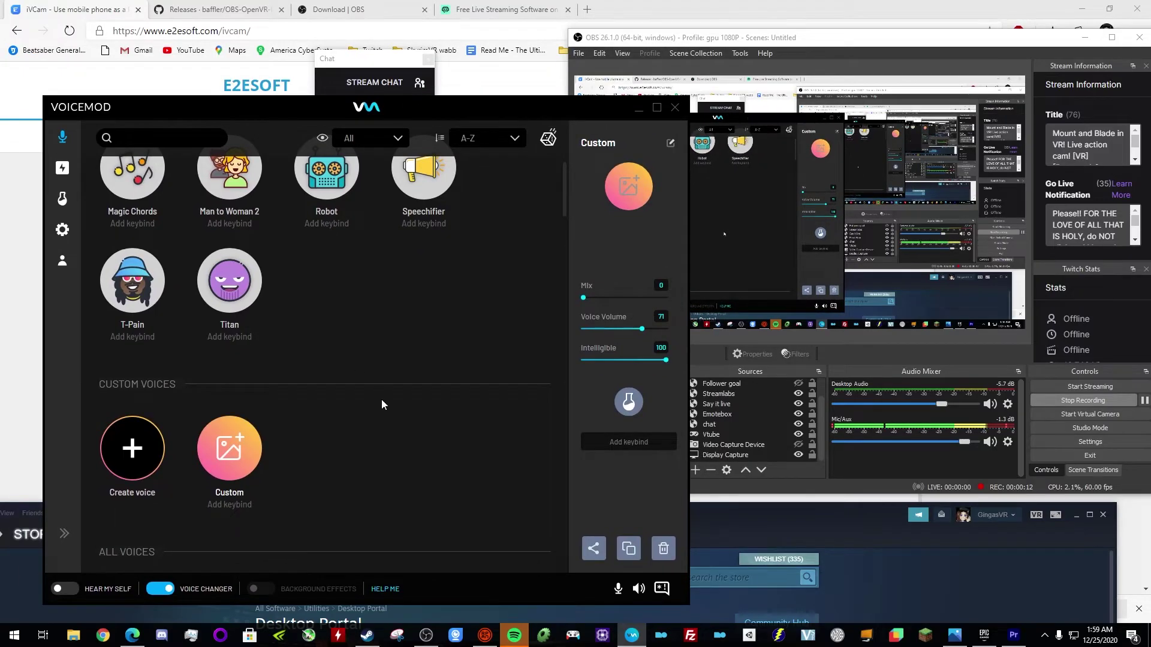
scroll(359, 414, up, 2)
scroll(321, 425, down, 2)
scroll(333, 273, up, 1)
click(334, 233)
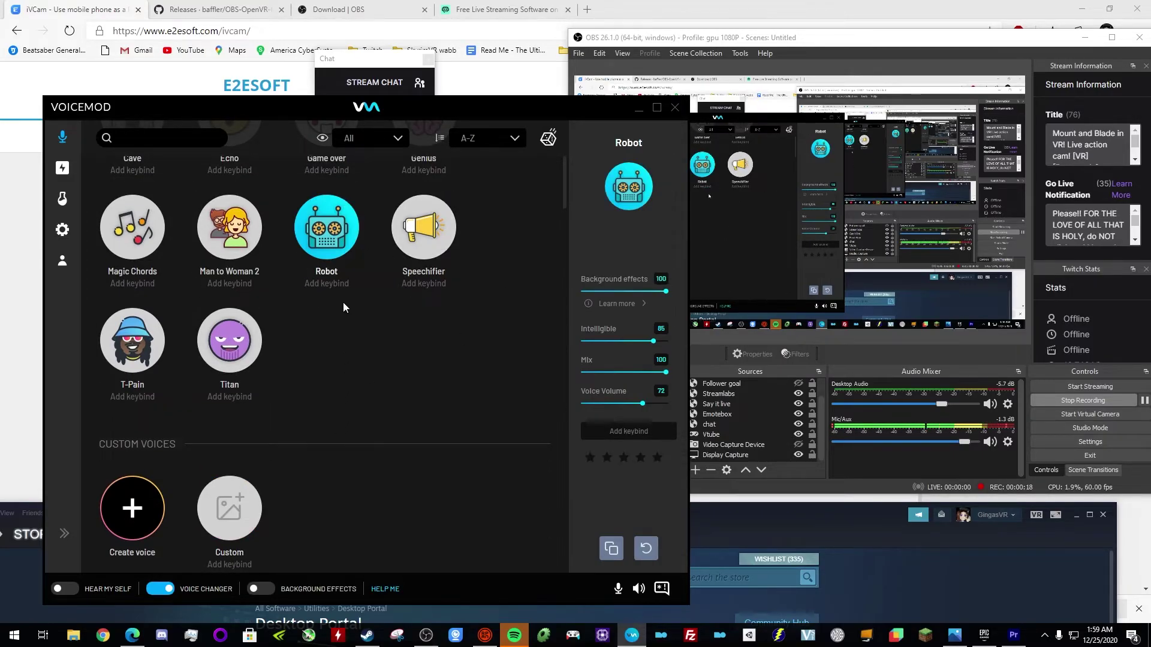
click(223, 514)
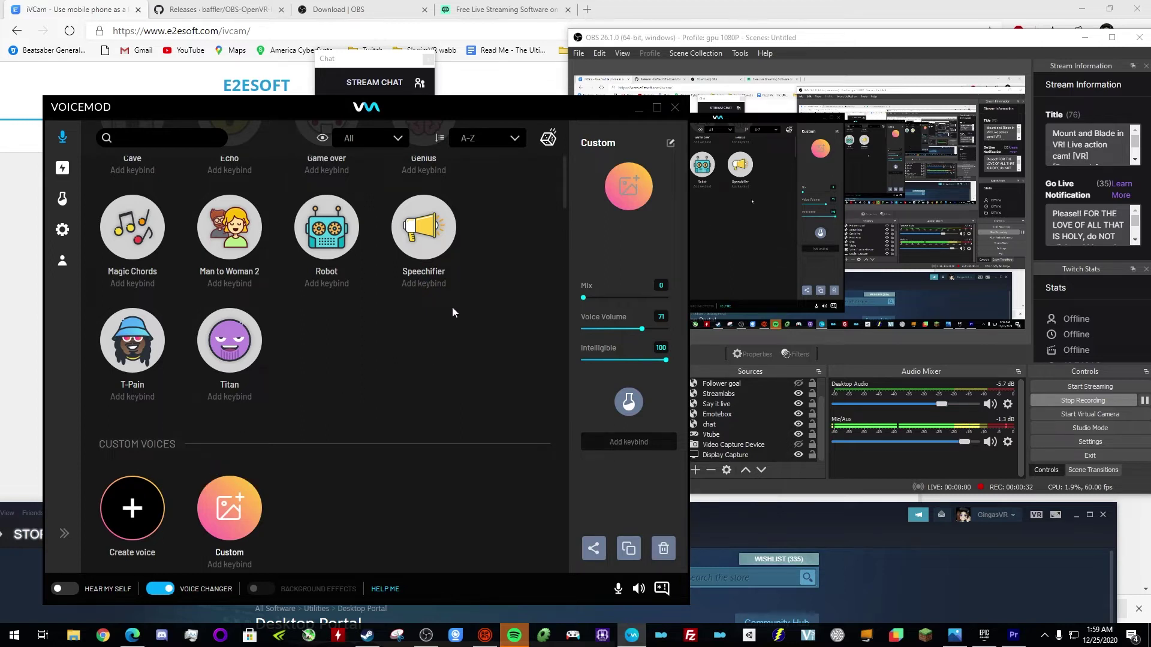
- Turn the Voicemod voice changer off and back on
drag(402, 111, 420, 82)
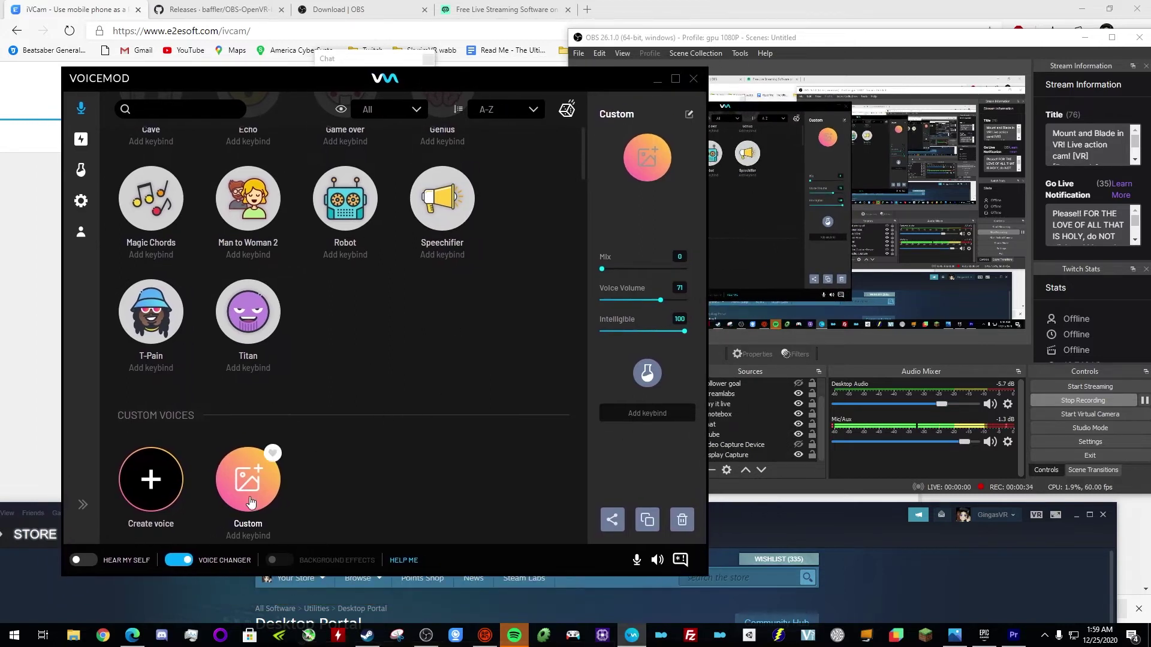
click(186, 560)
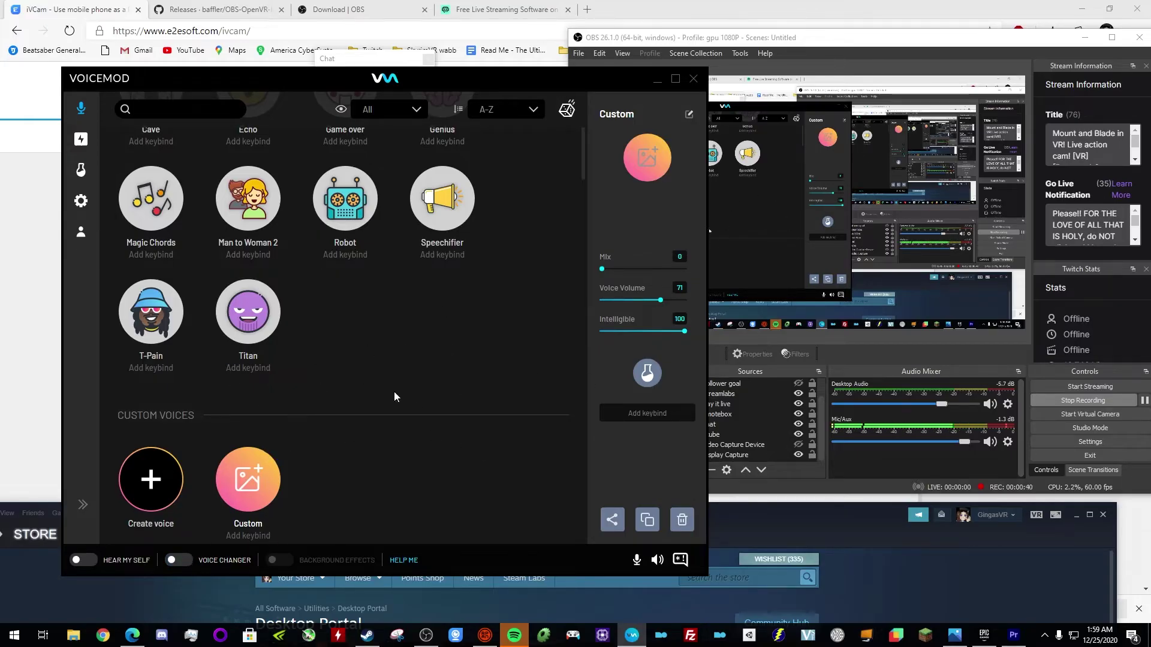
click(182, 560)
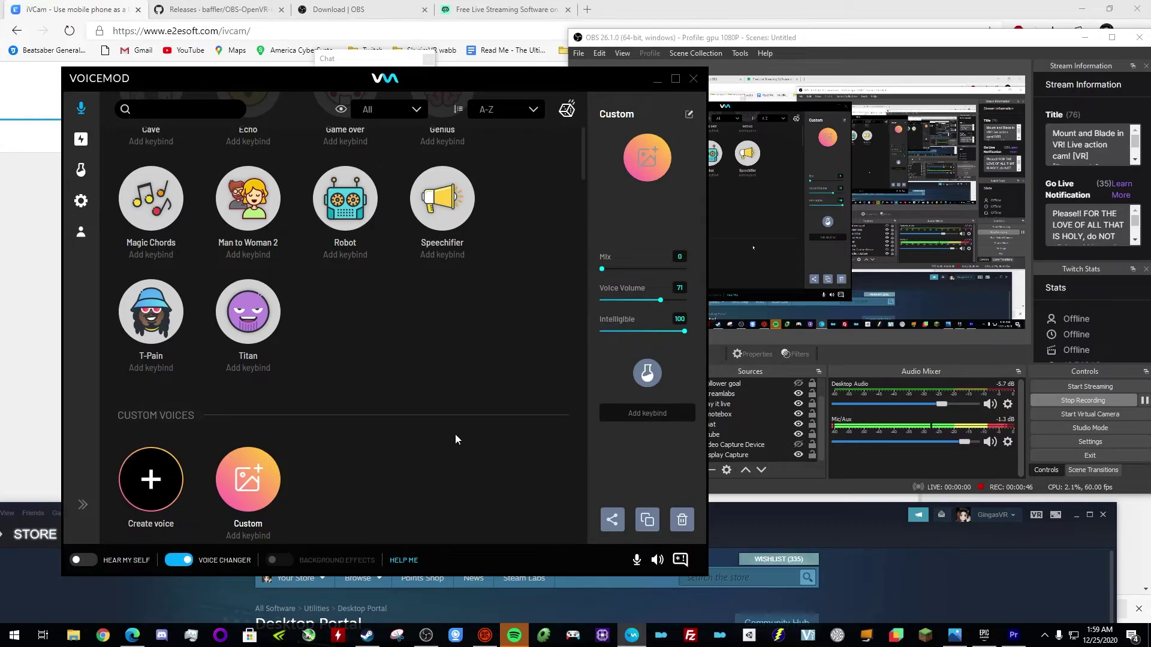
- Browse the Voicemod voice list before putting the window away
mouse_move(307, 77)
mouse_down()
mouse_move(276, 102)
mouse_move(287, 87)
mouse_up()
scroll(480, 410, up, 5)
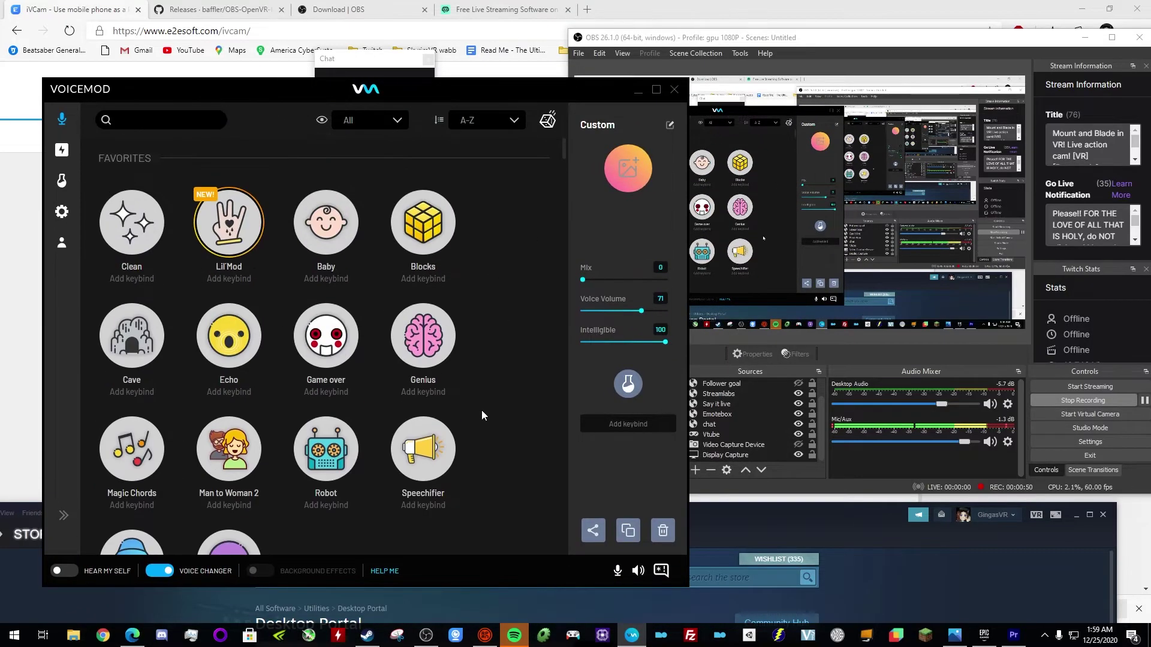
scroll(481, 410, down, 6)
scroll(384, 293, up, 3)
scroll(401, 308, up, 2)
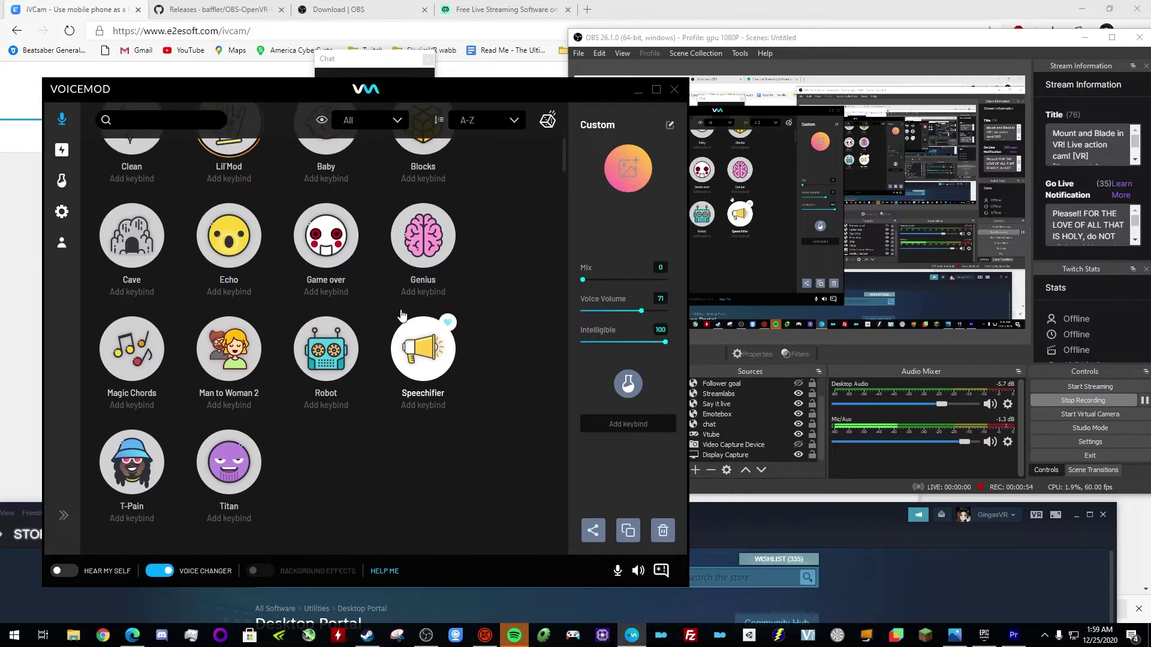
scroll(527, 334, down, 1)
scroll(526, 334, up, 1)
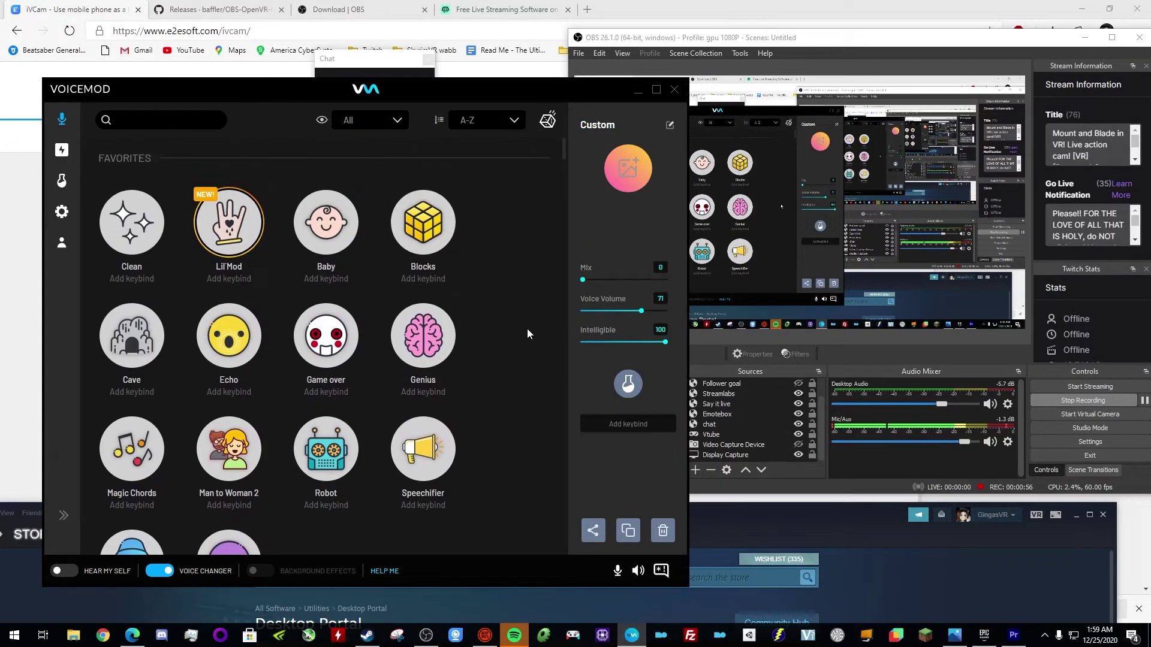
scroll(180, 273, down, 4)
scroll(352, 263, down, 4)
scroll(355, 263, up, 6)
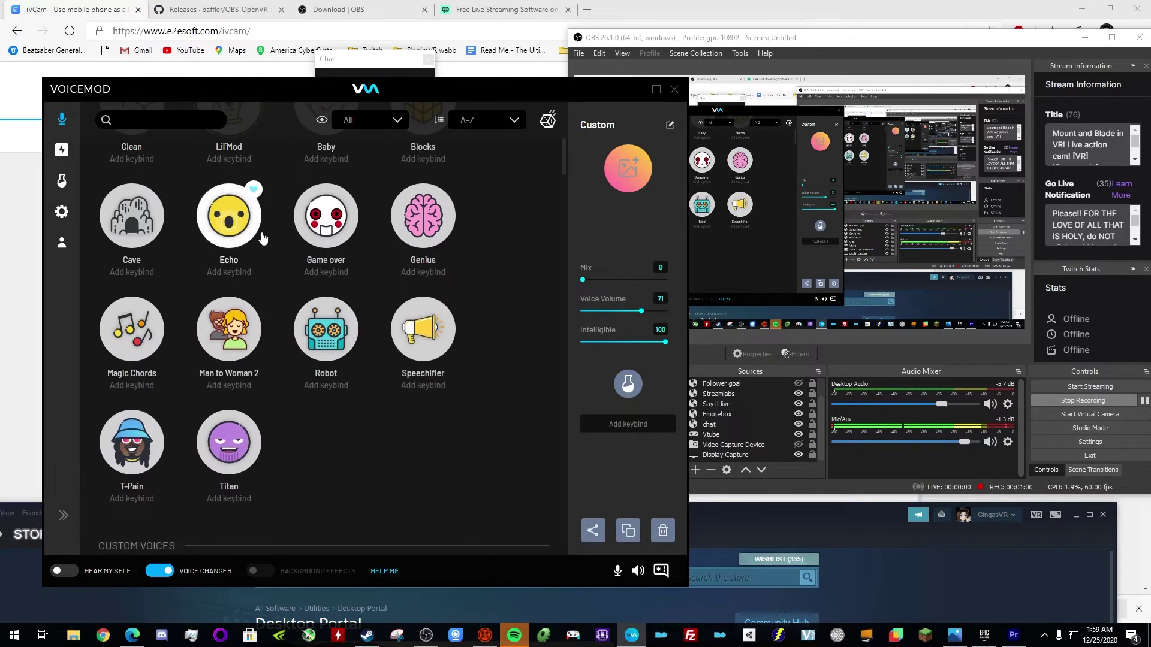
scroll(522, 367, down, 2)
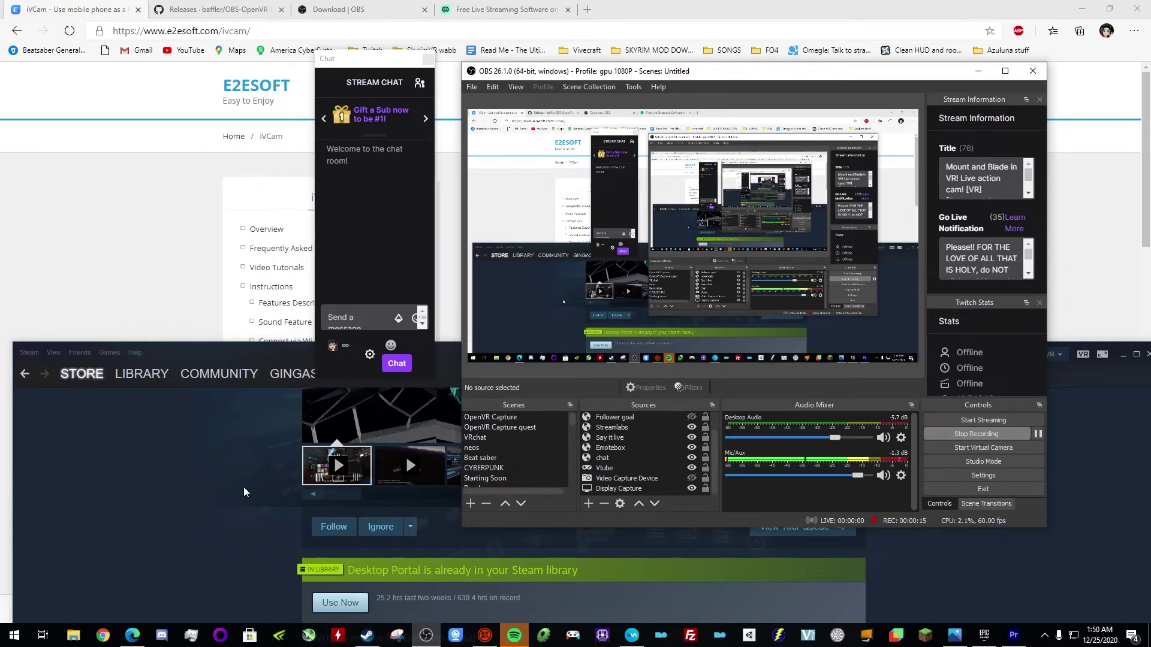
- Bring the Steam store full-size and browse the Desktop Portal page
click(444, 367)
scroll(348, 551, up, 5)
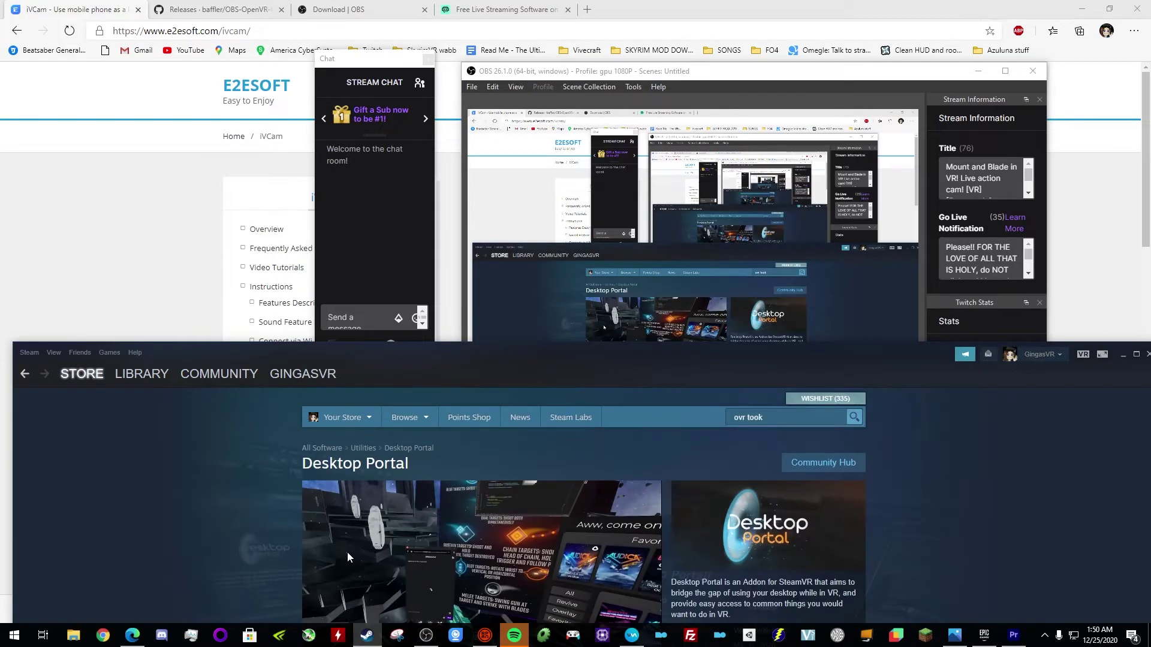
drag(582, 364, 559, 53)
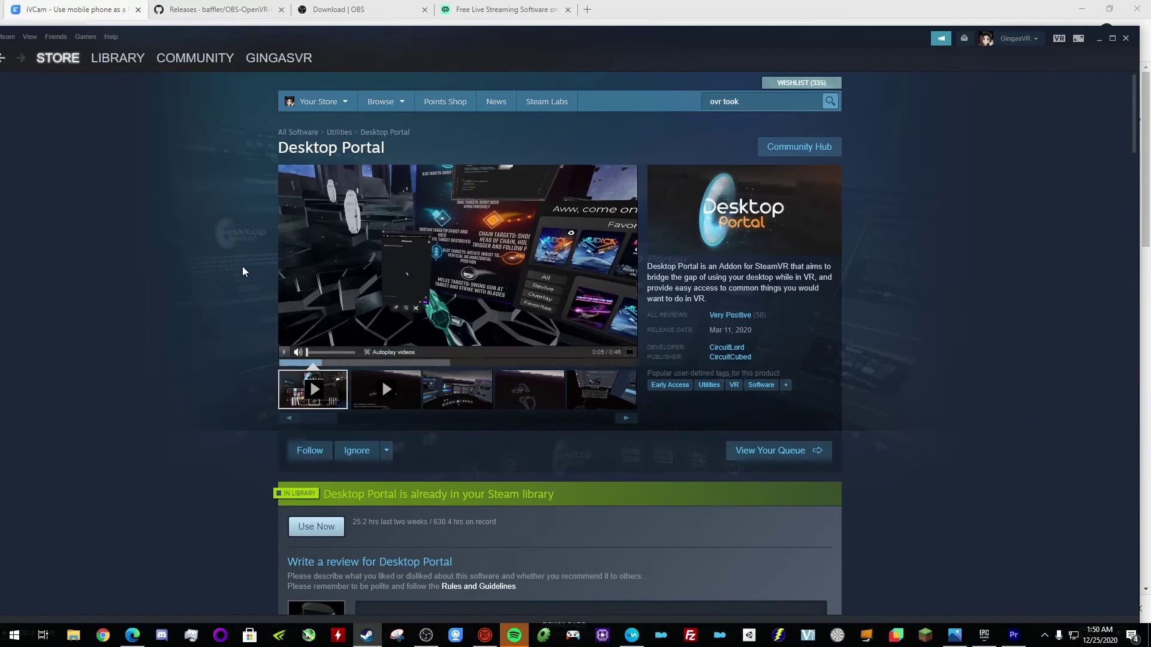
scroll(360, 348, down, 9)
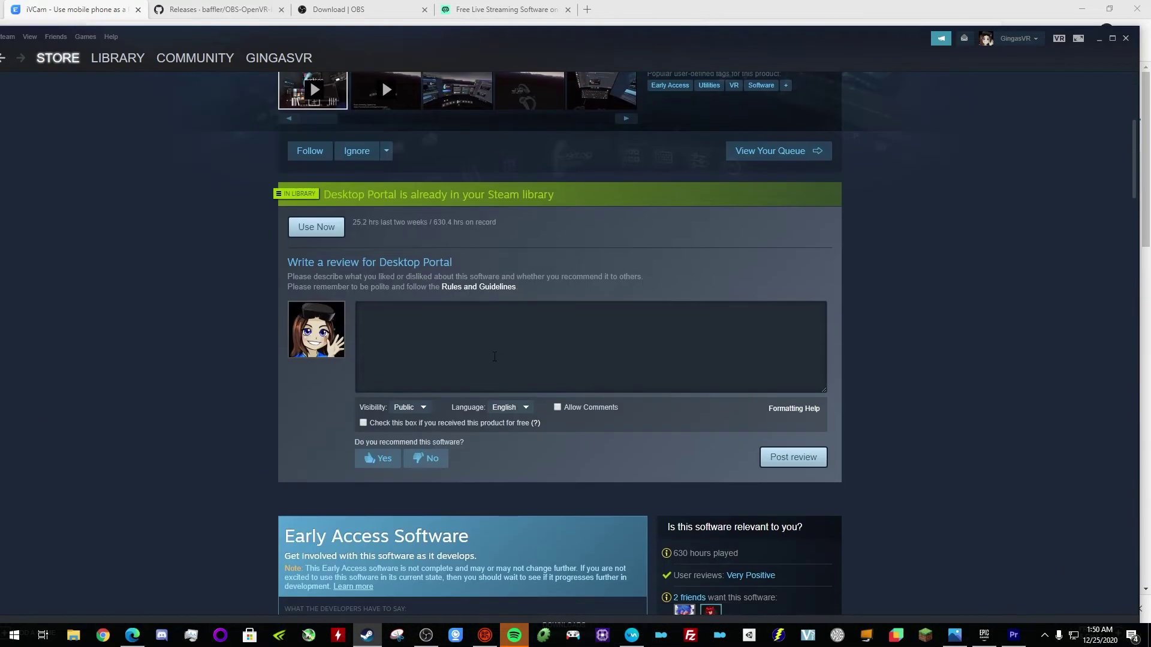
scroll(354, 347, down, 3)
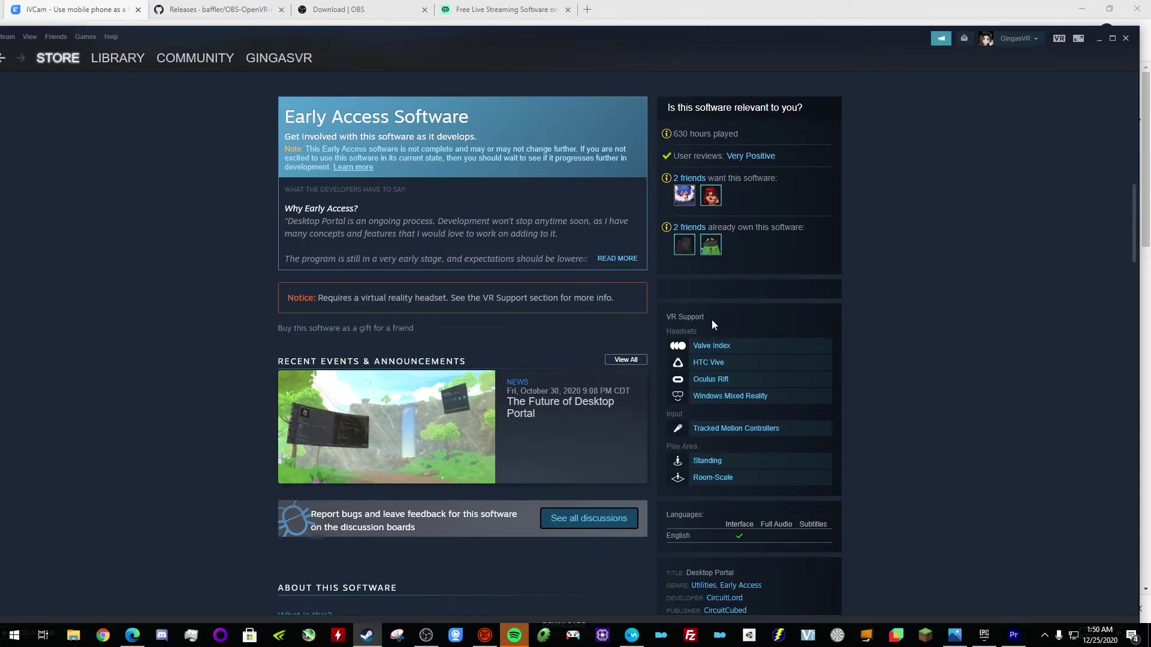
scroll(719, 327, up, 12)
scroll(847, 327, up, 2)
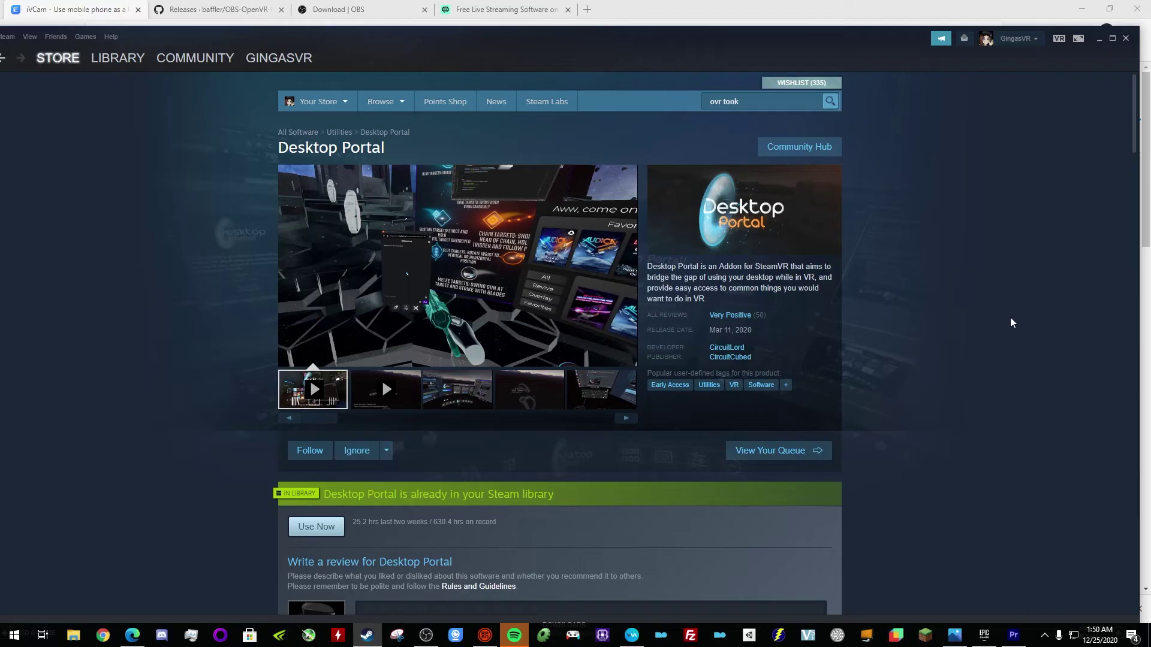
scroll(845, 308, down, 5)
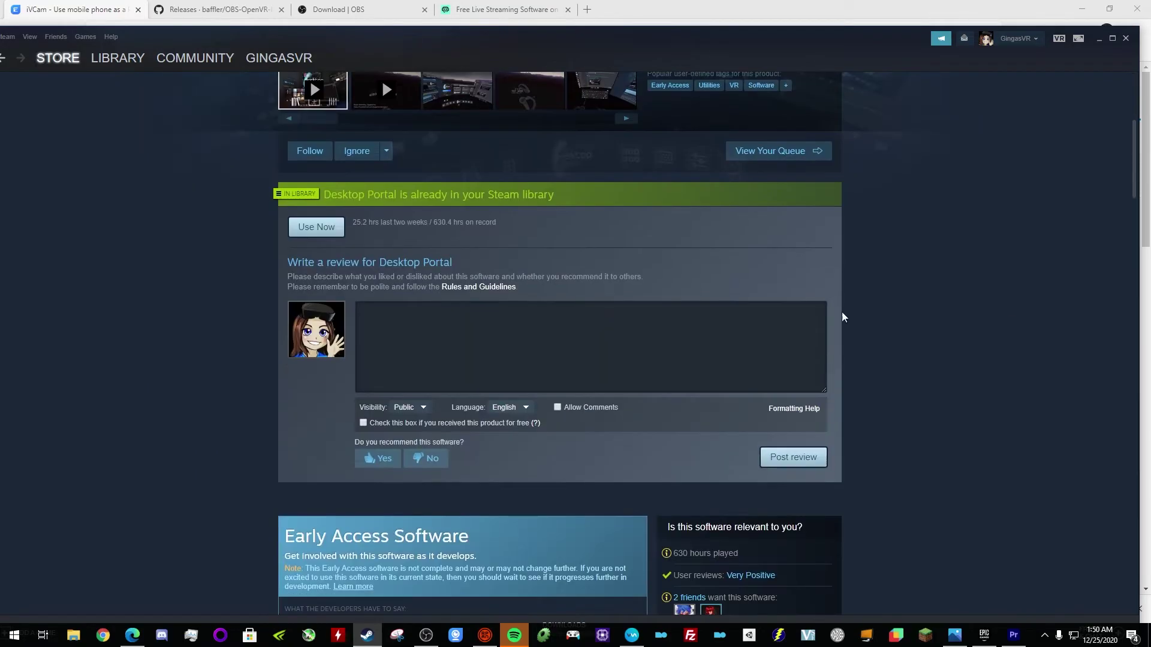
scroll(833, 347, up, 5)
scroll(839, 317, down, 5)
scroll(845, 308, up, 5)
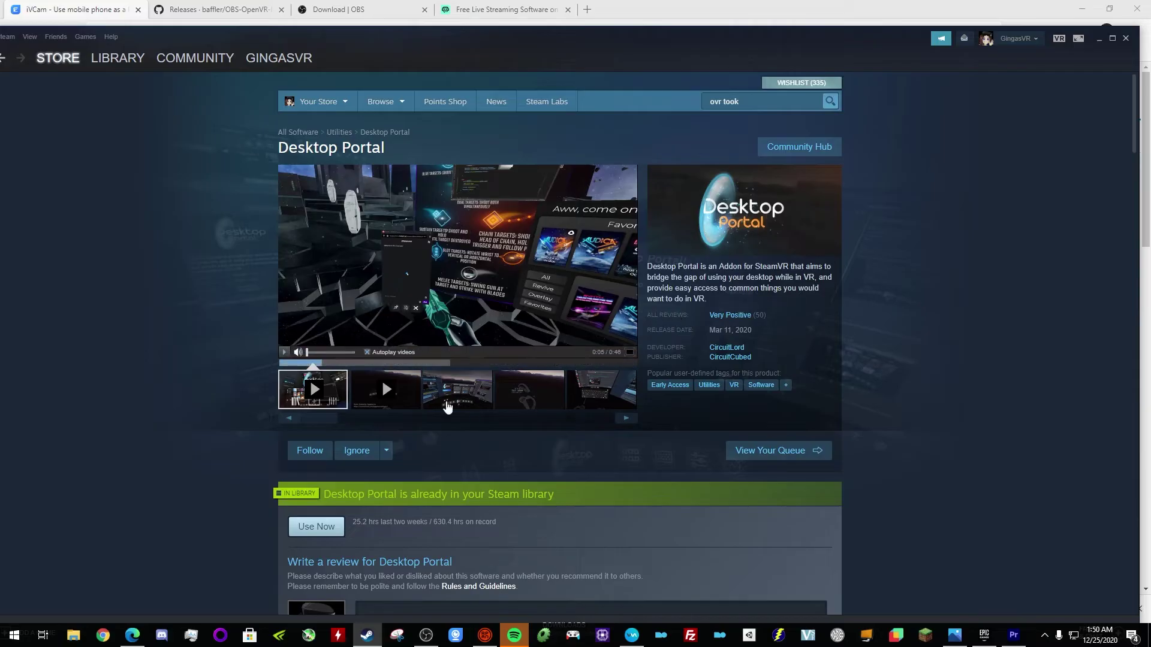
- Play the Desktop Portal trailer
click(284, 352)
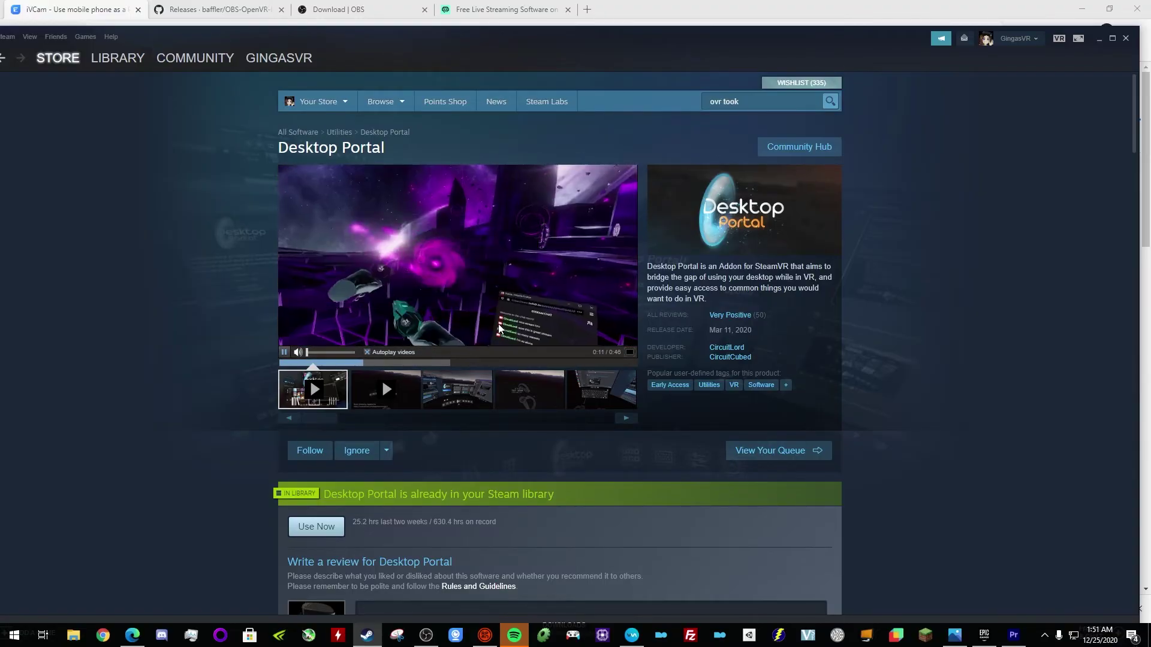
scroll(489, 355, down, 5)
scroll(450, 257, up, 2)
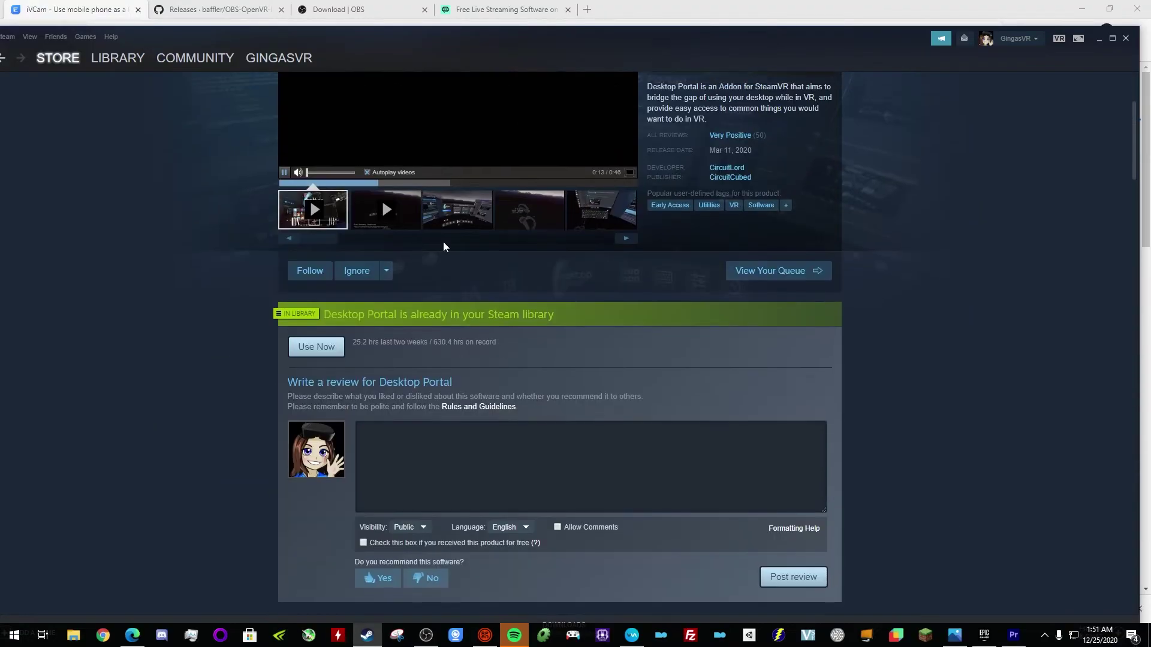
scroll(467, 258, down, 10)
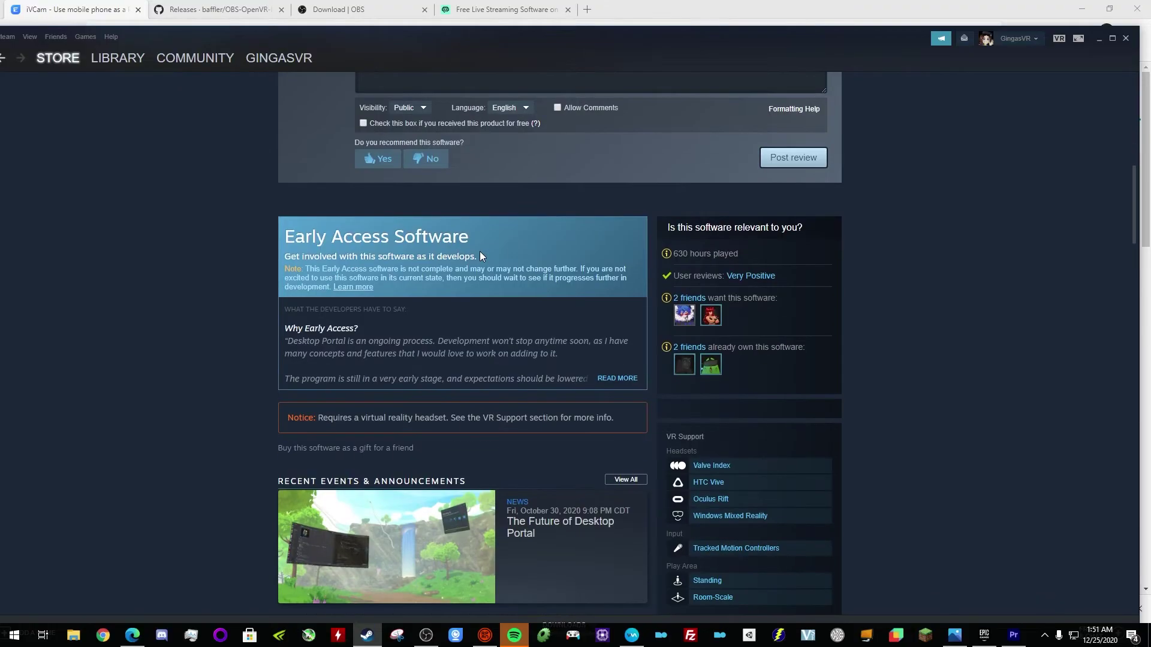
scroll(519, 323, up, 15)
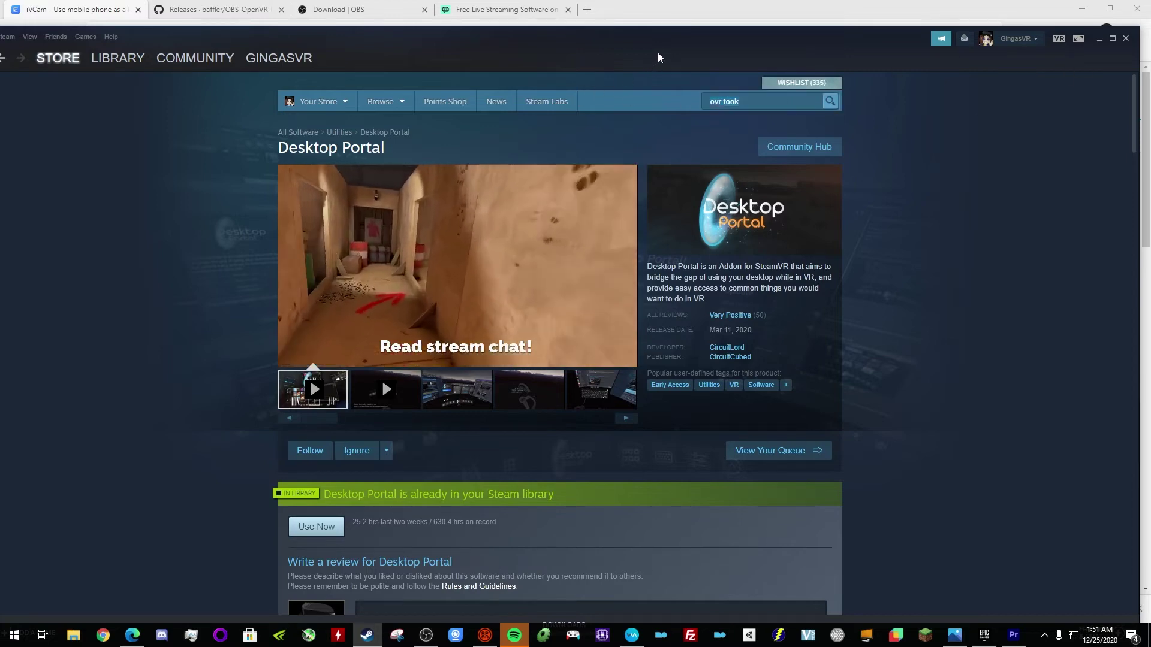
- Correct the Steam store search text to 'ovr tool'
key(BackSpace)
key(BackSpace)
key(BackSpace)
key(BackSpace)
key(BackSpace)
key(BackSpace)
text(r took)
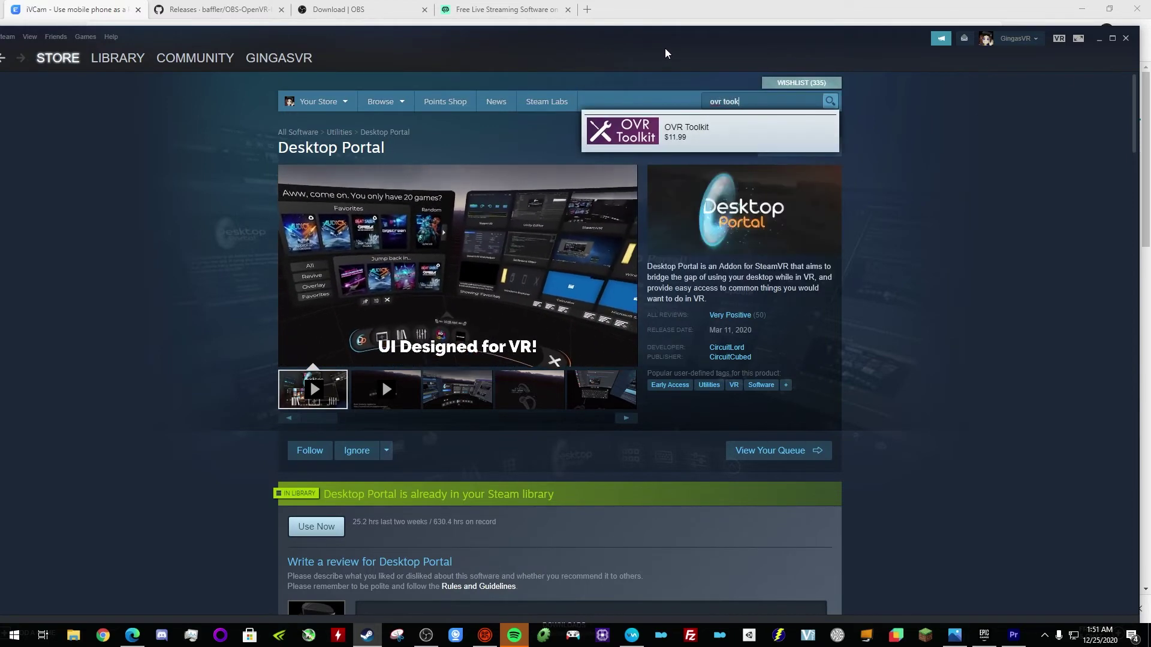
key(BackSpace)
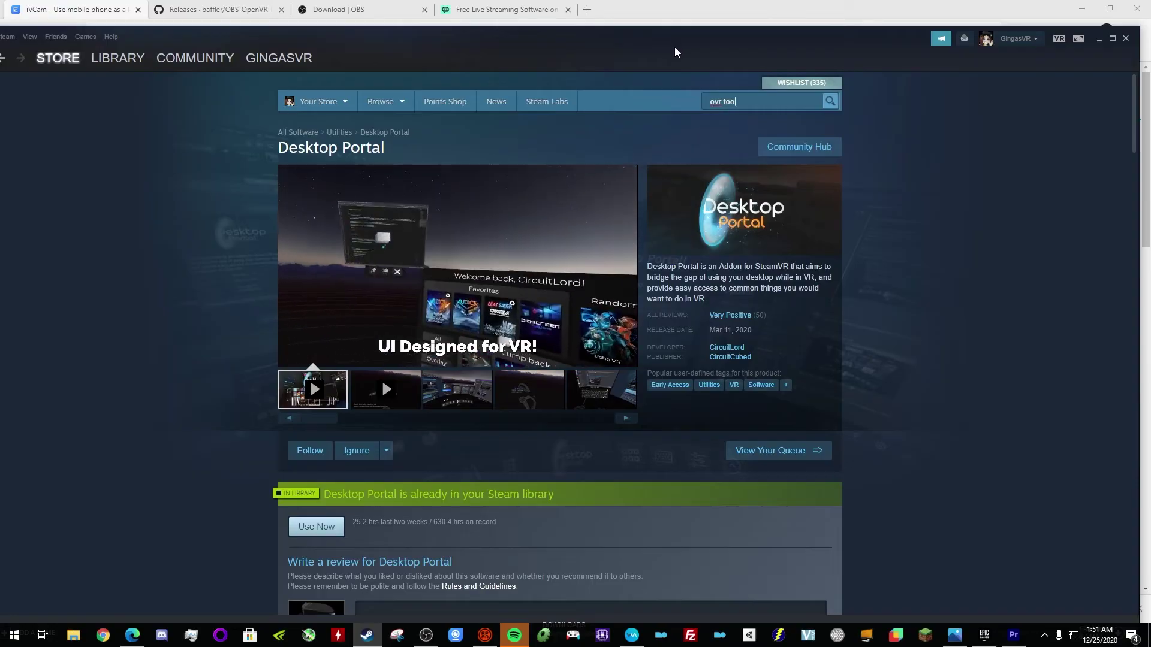
text(l)
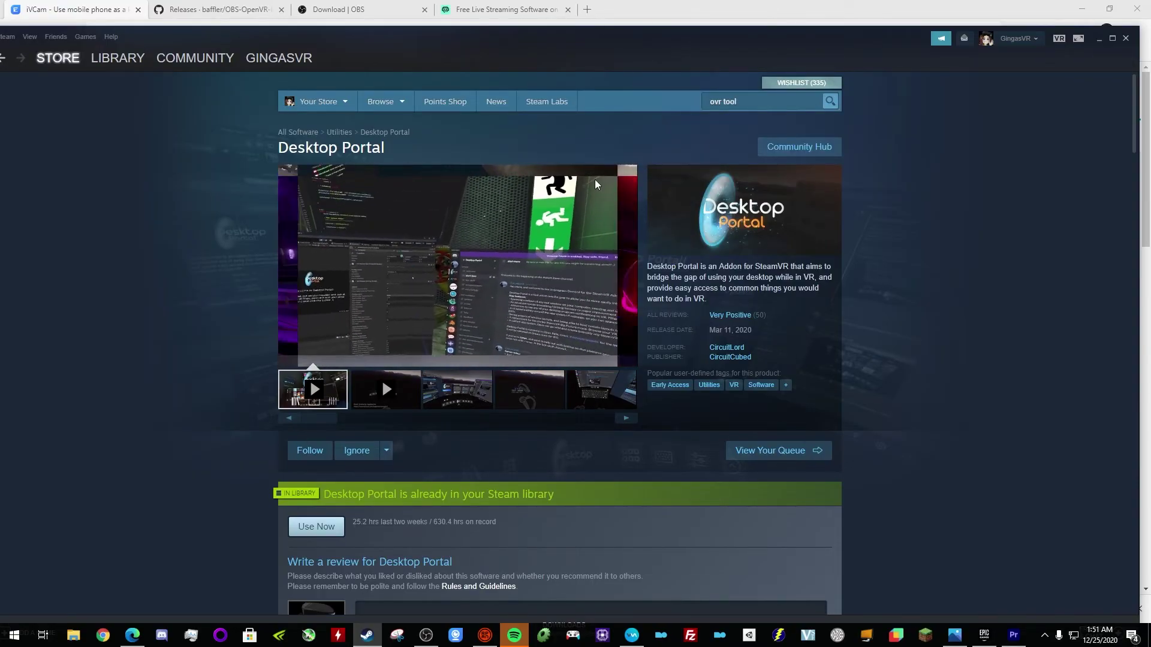
- Open the OVR Toolkit store page and flip forward through its screenshots
key(Return)
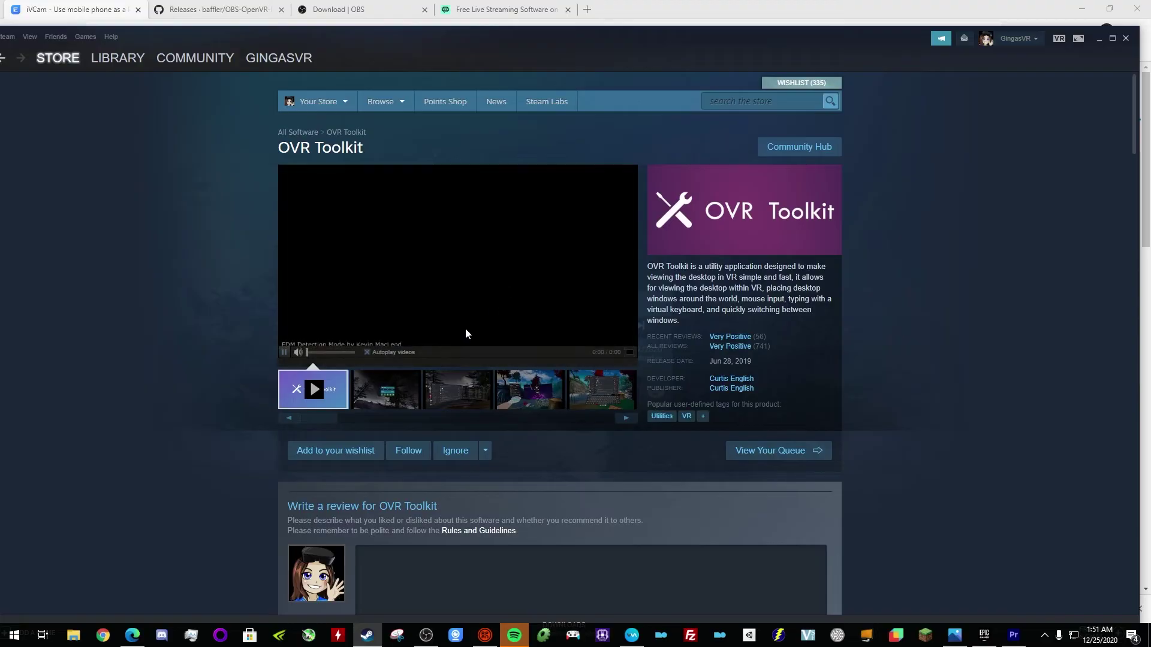
click(397, 393)
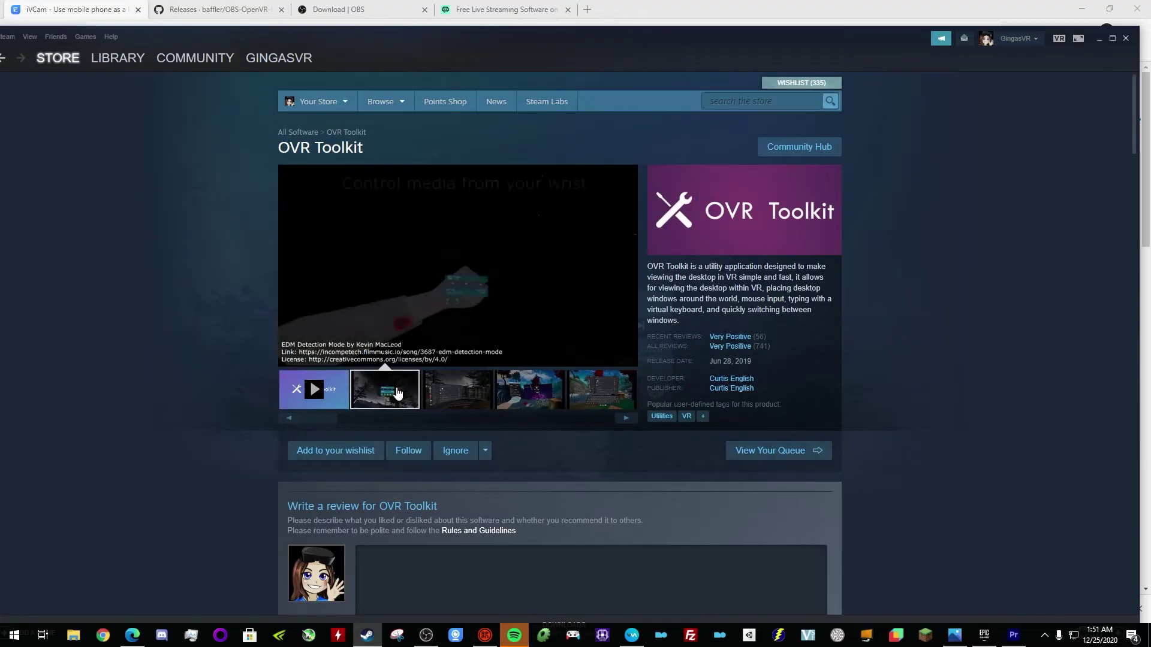
click(447, 393)
scroll(441, 384, down, 1)
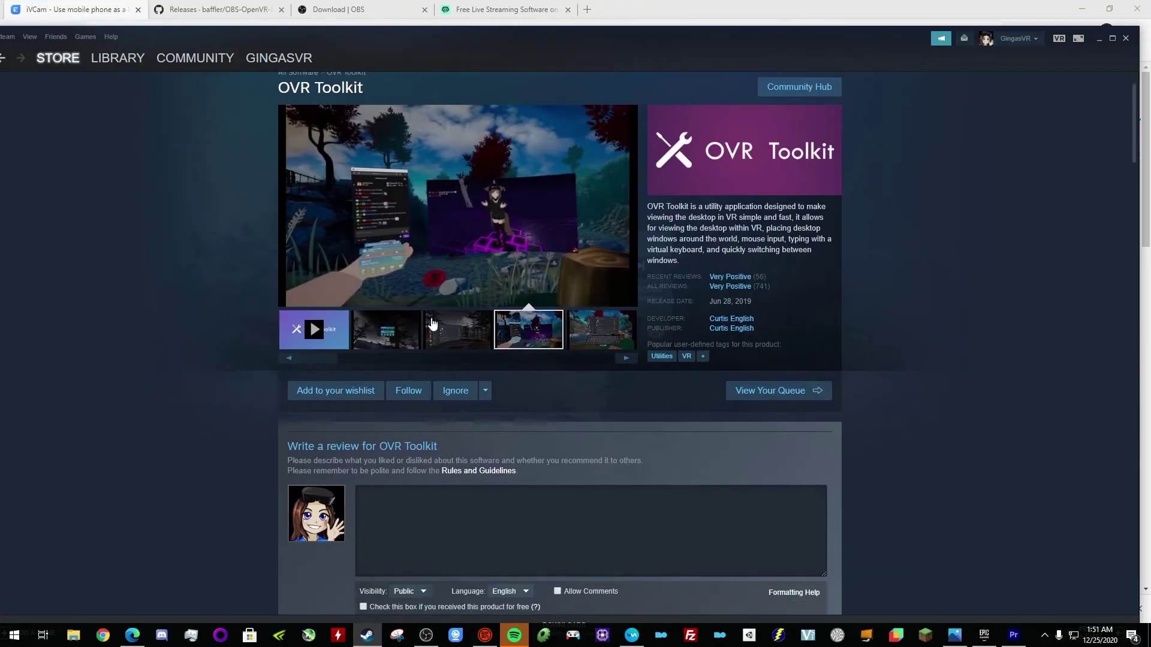
click(385, 326)
click(459, 329)
click(528, 328)
click(588, 333)
scroll(363, 339, up, 1)
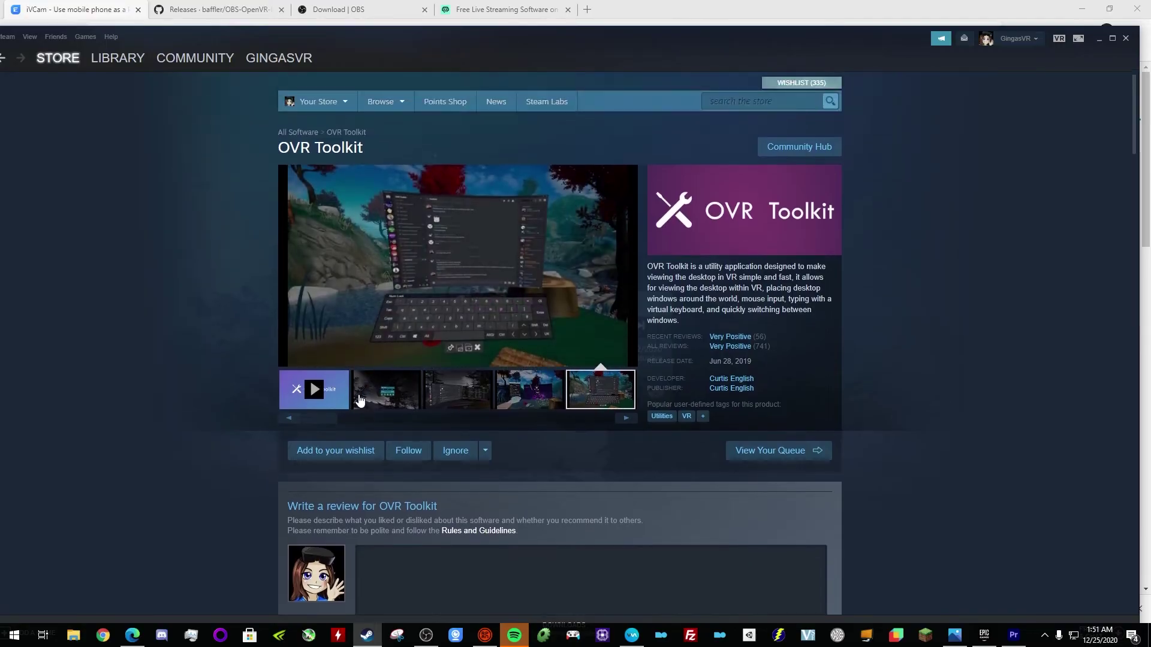
- Step back through the OVR Toolkit screenshots to the second one
drag(316, 418, 541, 420)
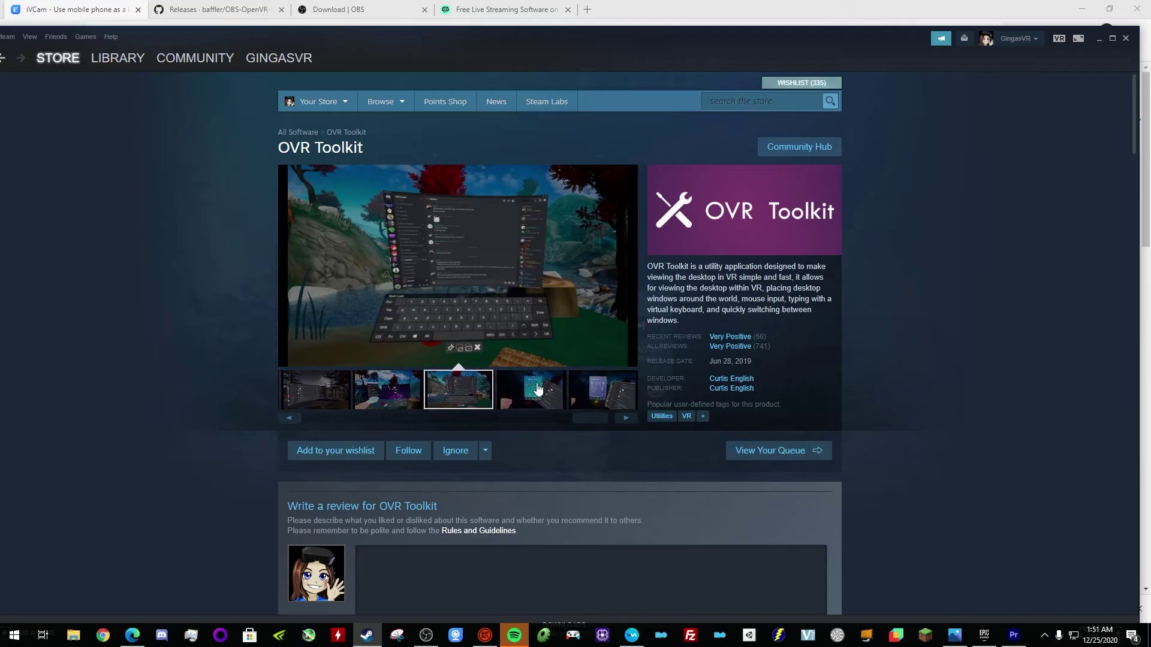
scroll(548, 394, down, 10)
scroll(539, 386, down, 5)
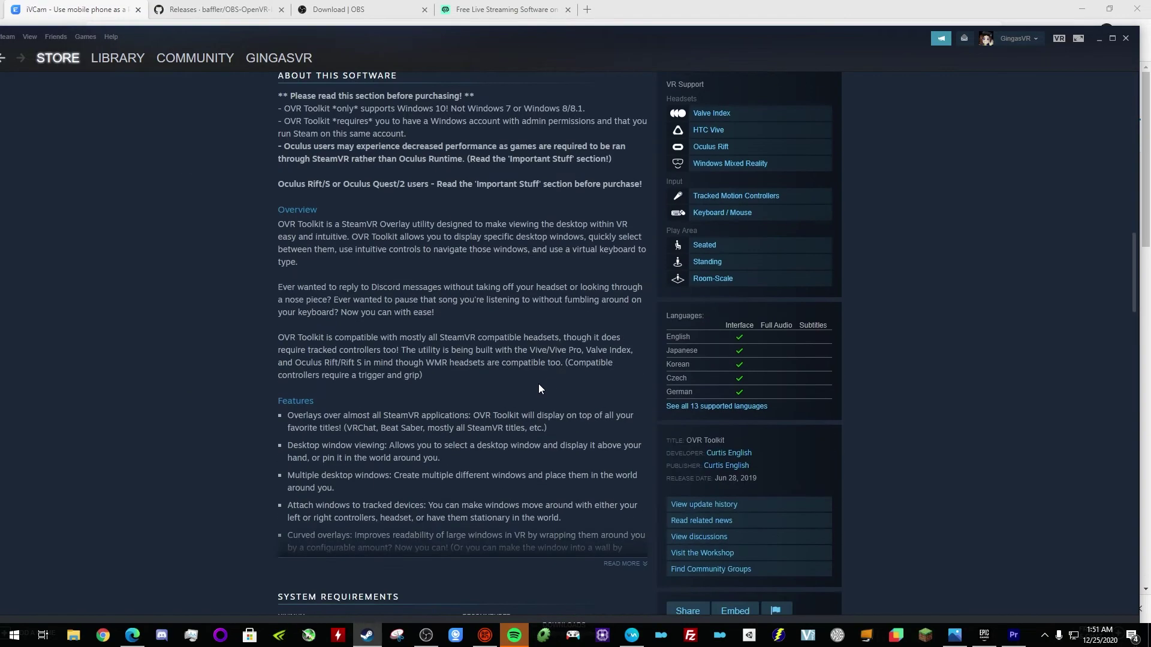
scroll(539, 387, up, 15)
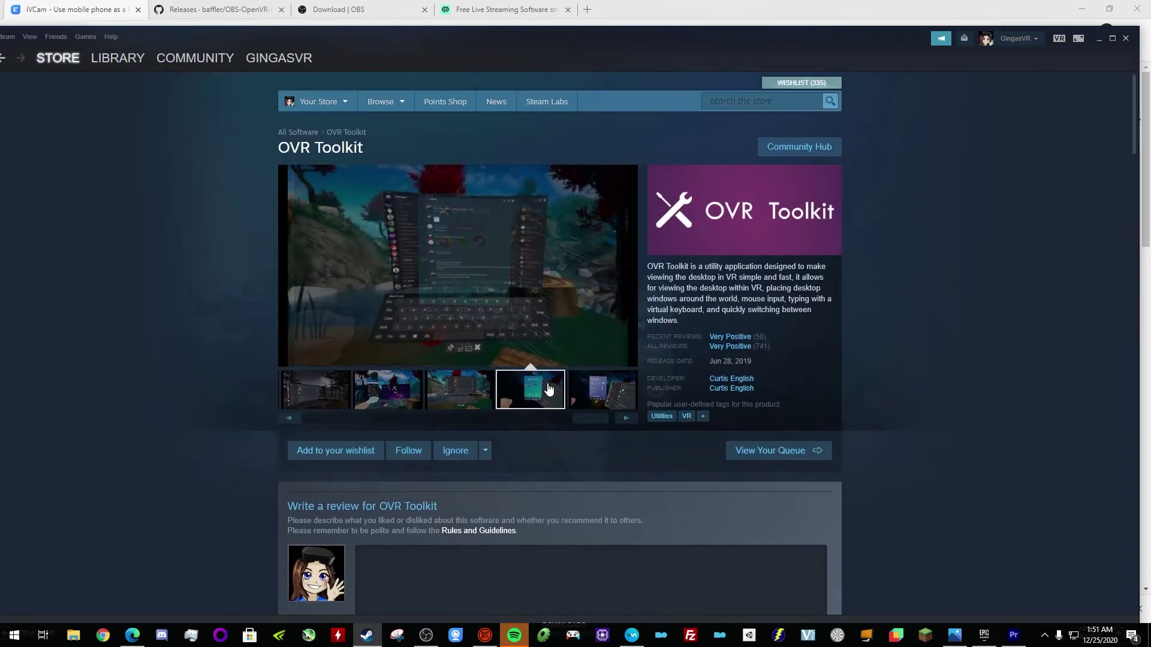
click(481, 390)
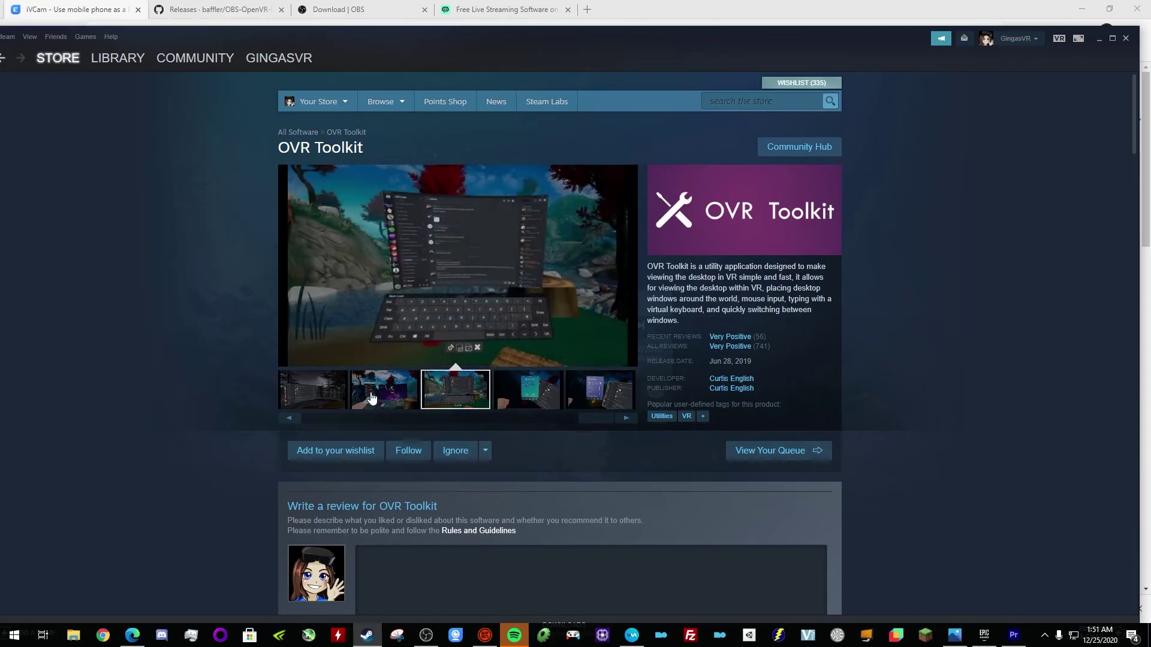
click(385, 391)
click(313, 390)
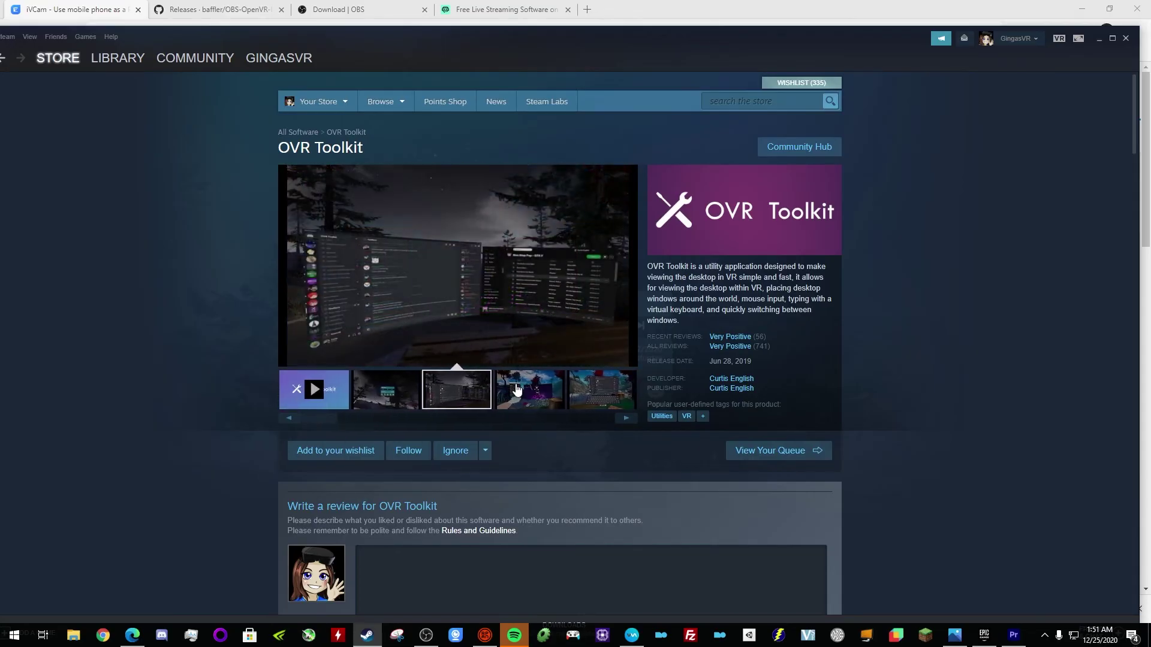
click(388, 398)
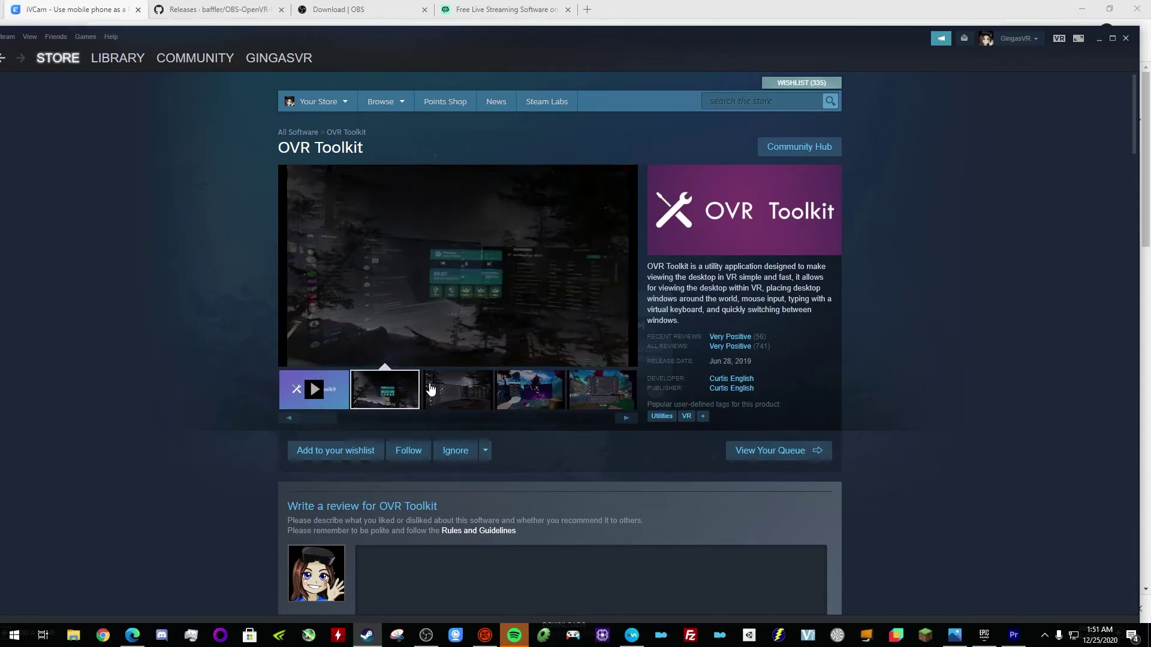
- Return to the Desktop Portal store page and move the Steam window aside
drag(117, 57, 273, 52)
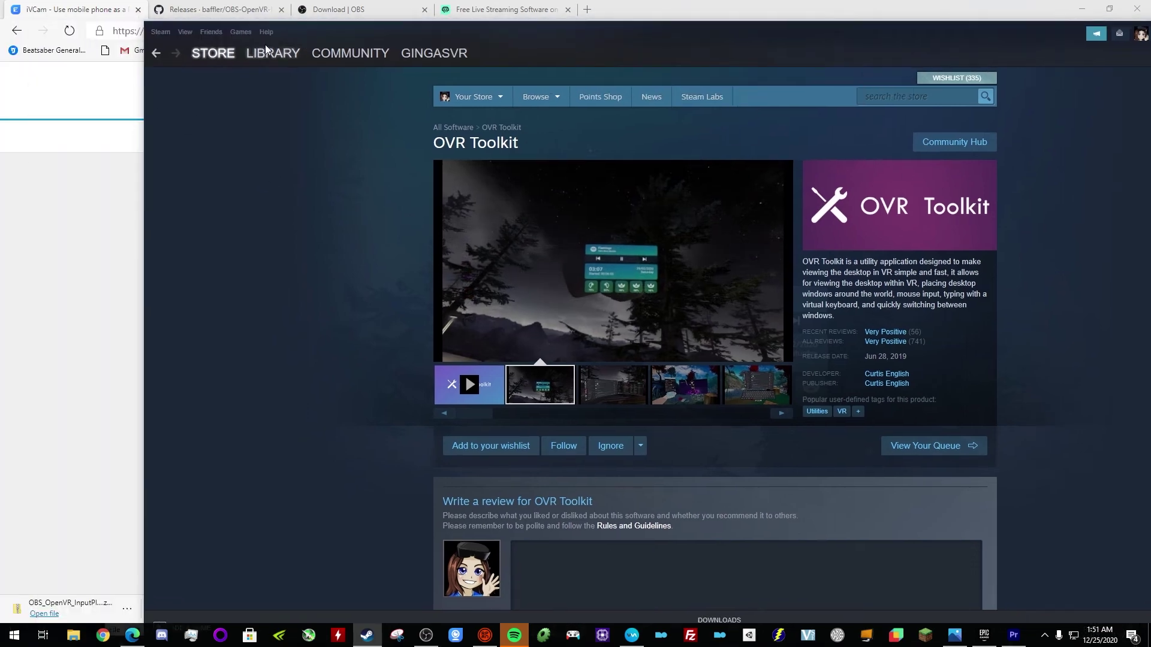
key(alt+Left)
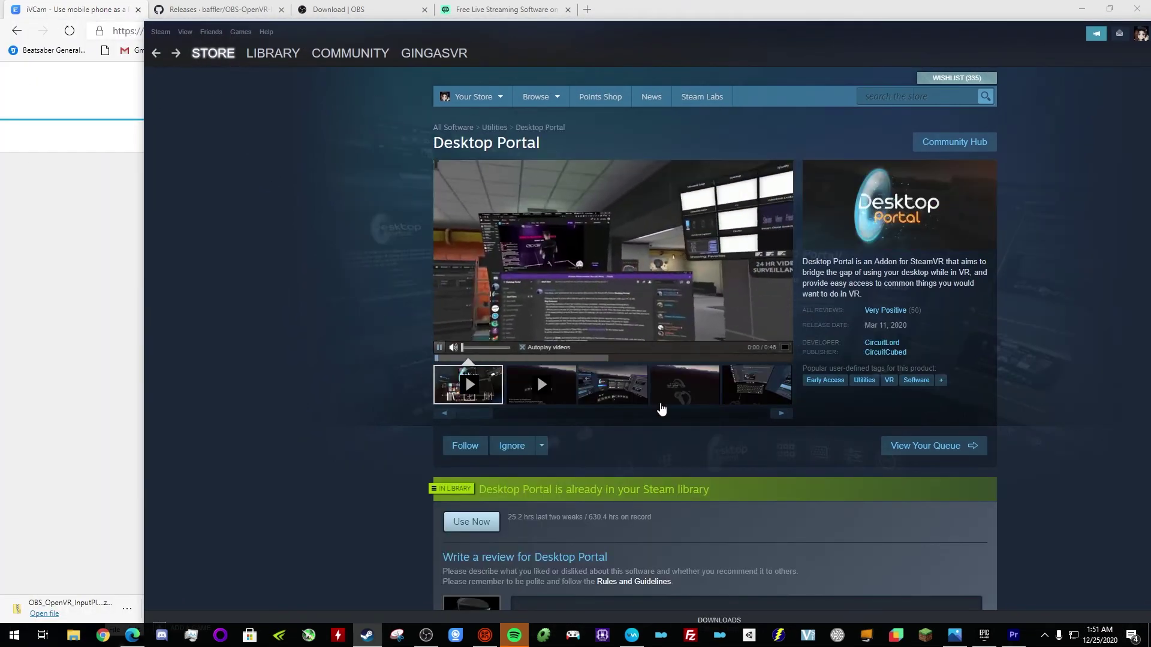
drag(653, 67, 487, 286)
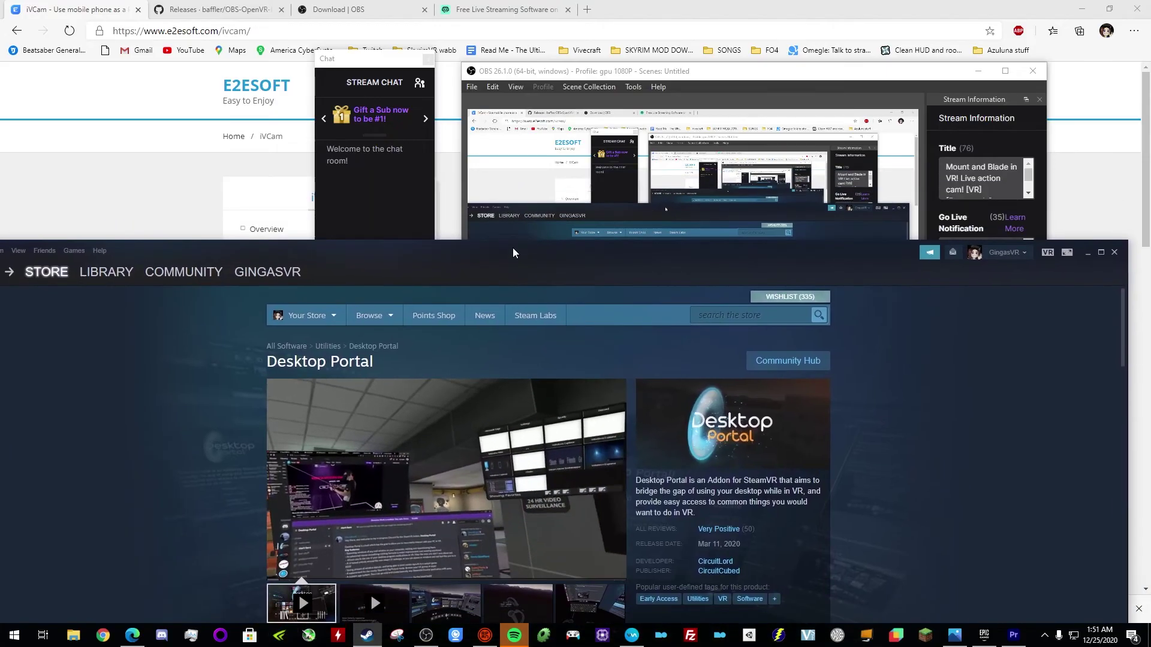
- Show the rpan-studio releases page and scroll through the 26.0.2.0 notes and assets
click(975, 323)
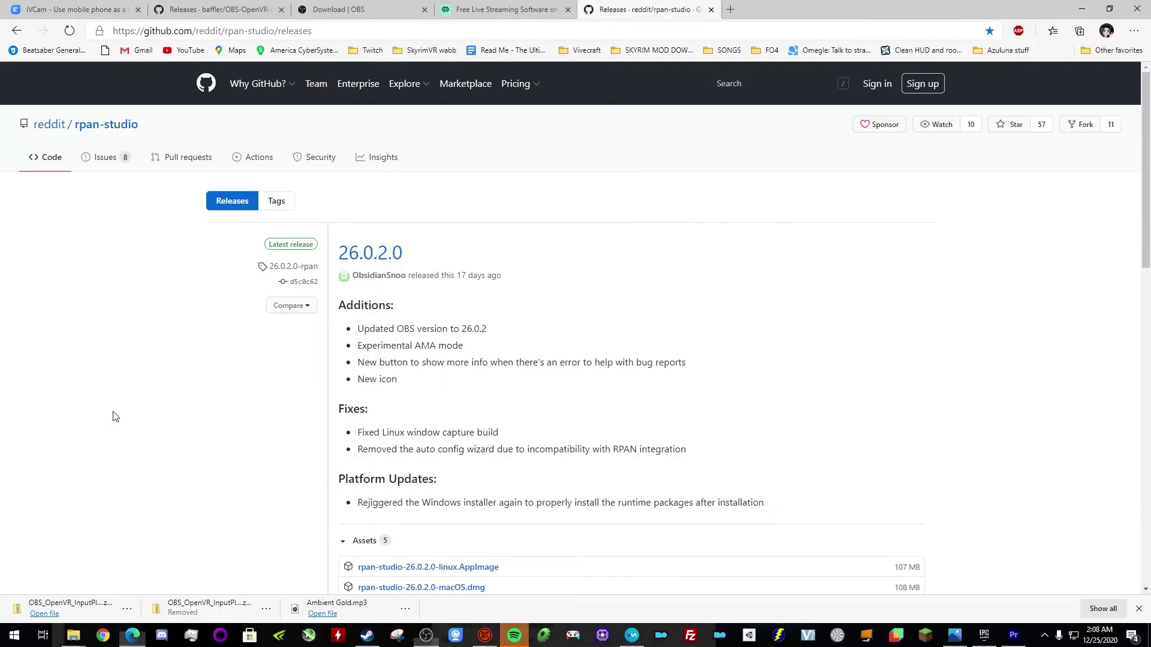
click(114, 417)
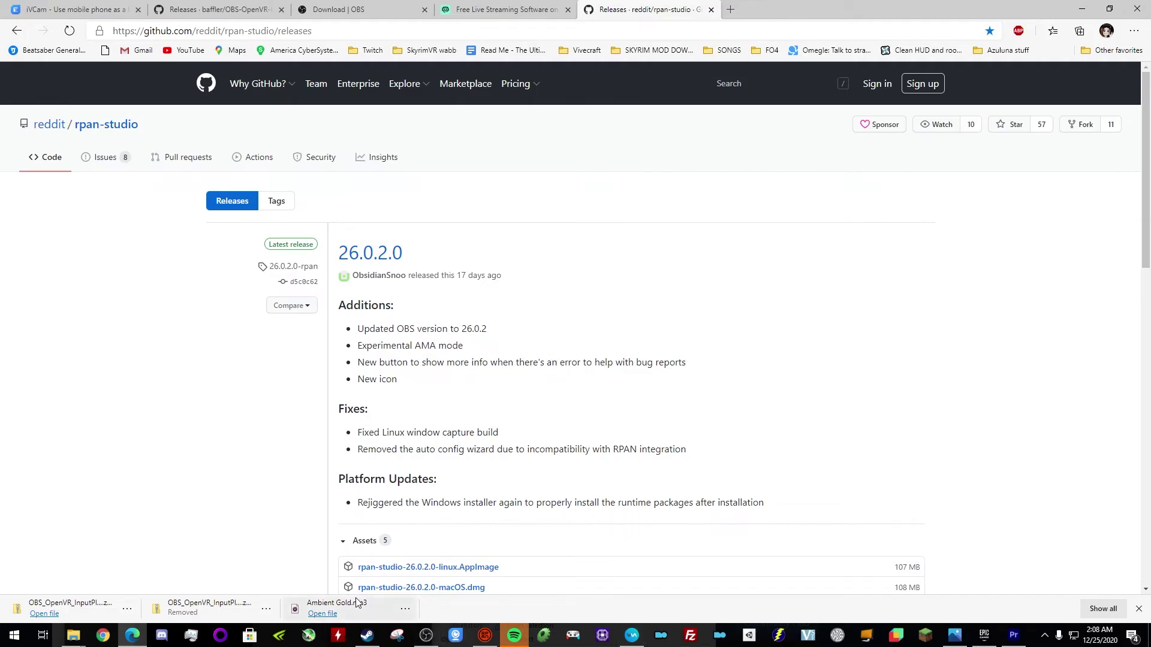
scroll(576, 539, down, 6)
scroll(762, 515, up, 7)
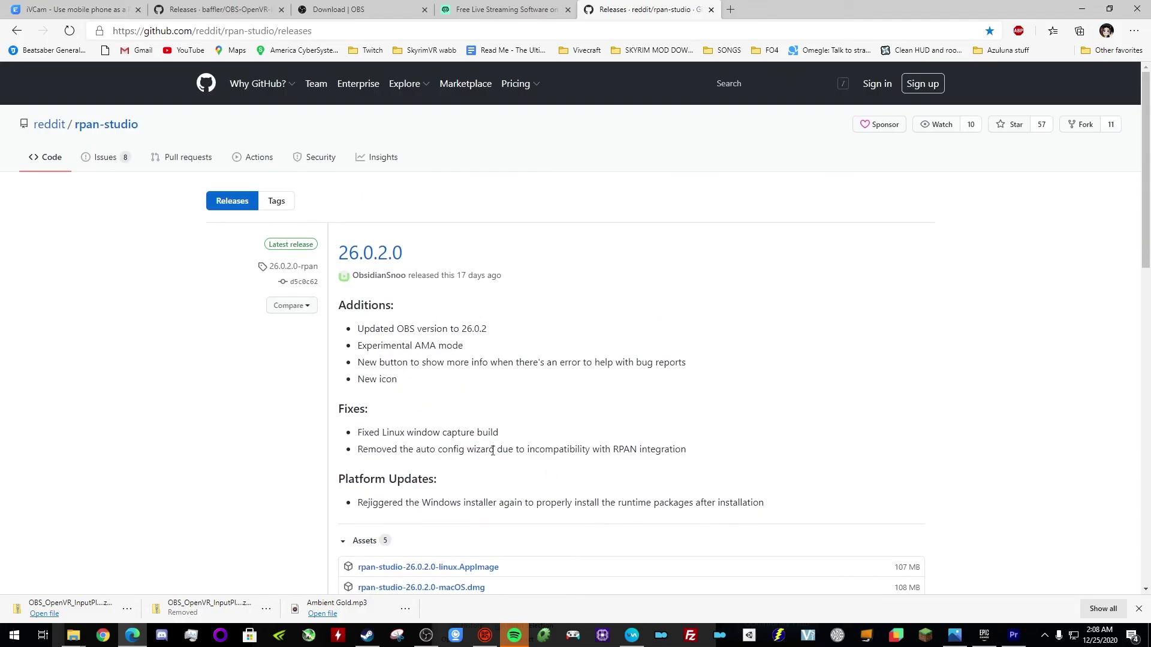
scroll(493, 451, down, 8)
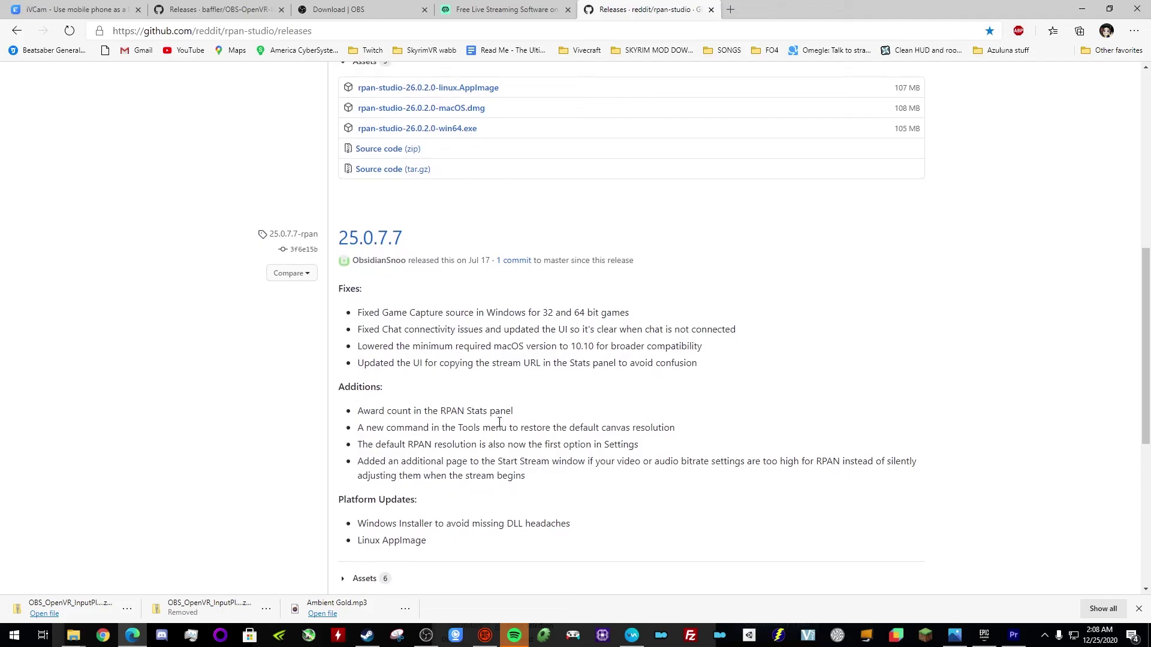
scroll(543, 465, down, 4)
scroll(528, 542, up, 7)
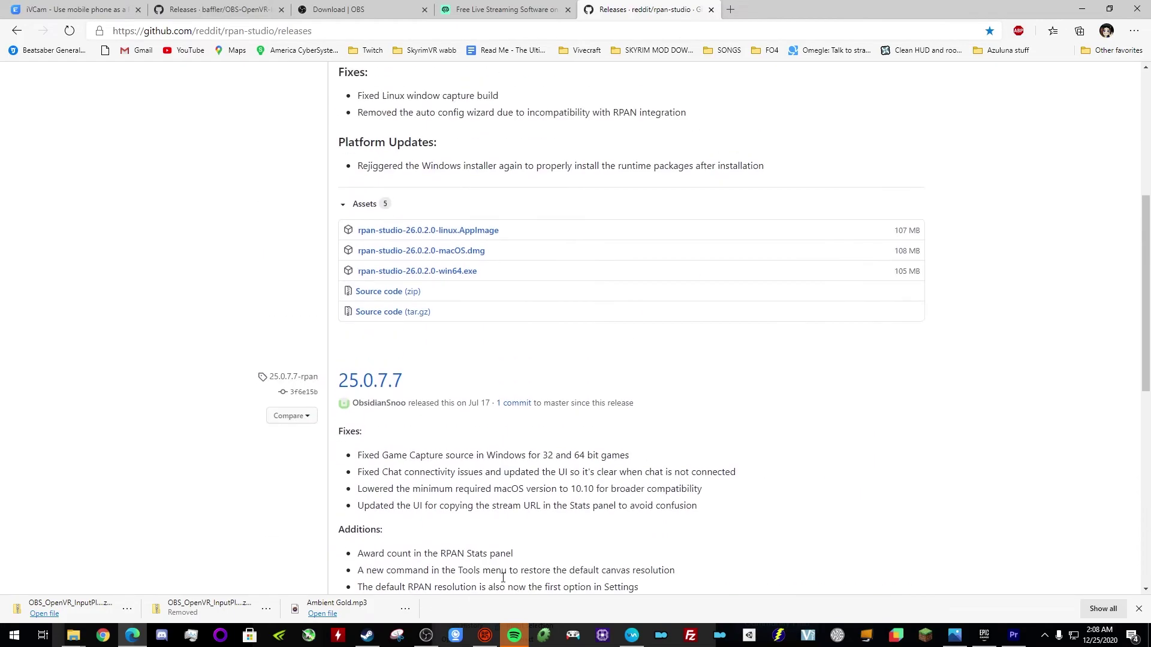
mouse_move(489, 639)
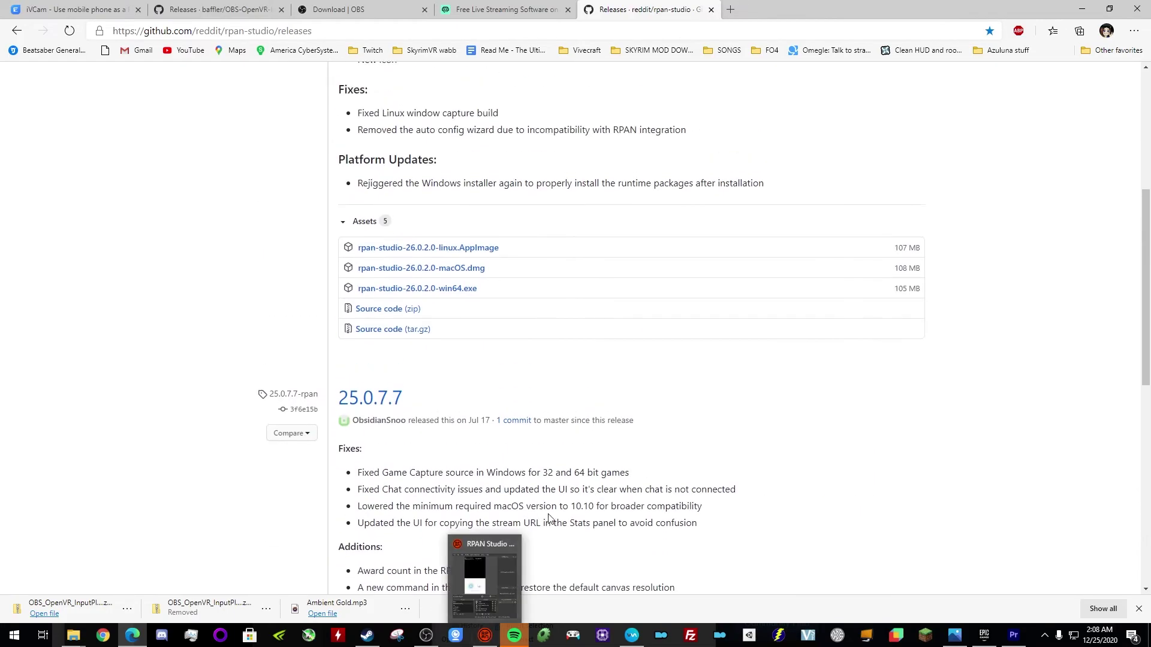
key(Home)
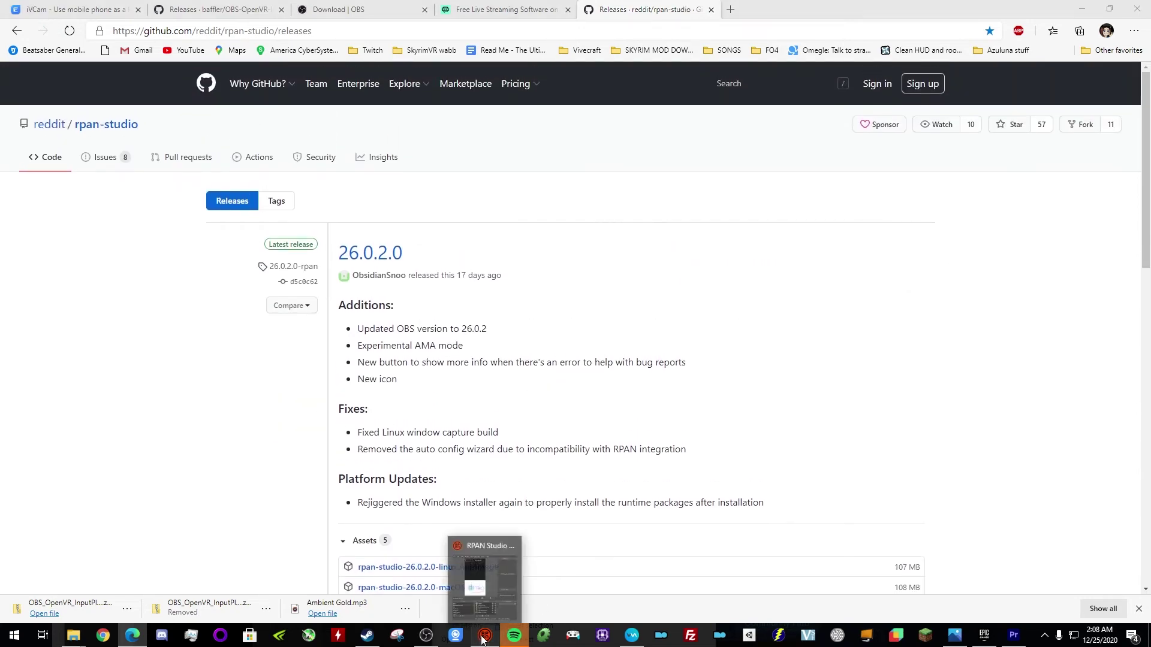
- Bring up the RPAN Studio window and move it to mid-screen over the browser
click(485, 636)
drag(282, 541, 302, 196)
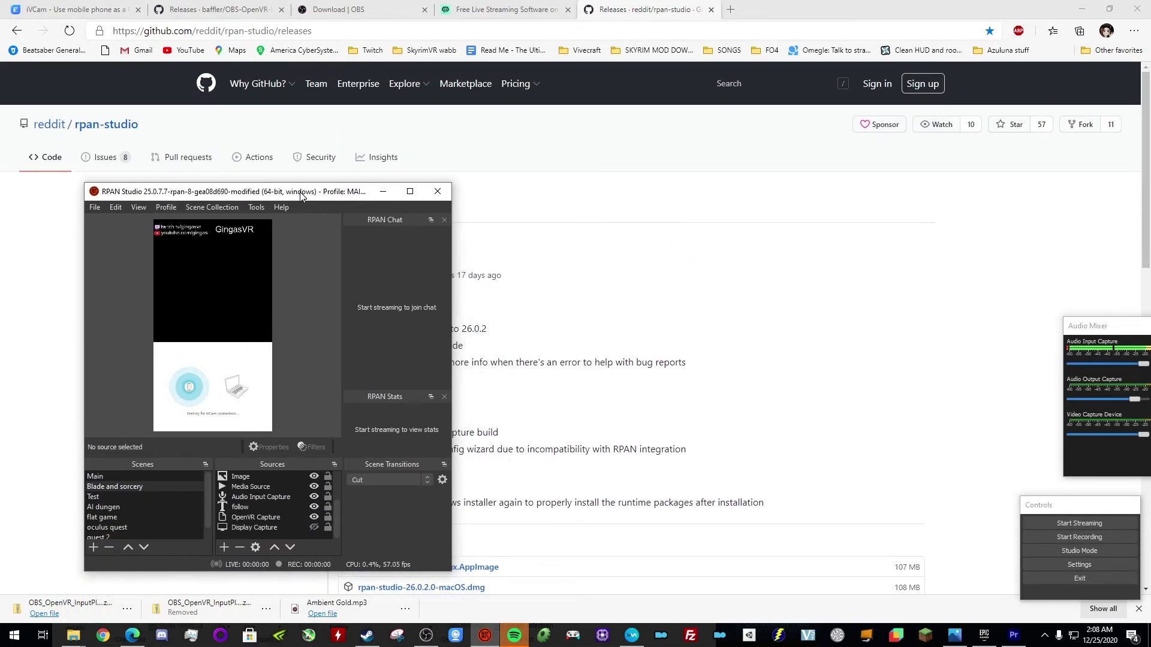
click(597, 359)
scroll(596, 359, down, 5)
scroll(575, 371, up, 1)
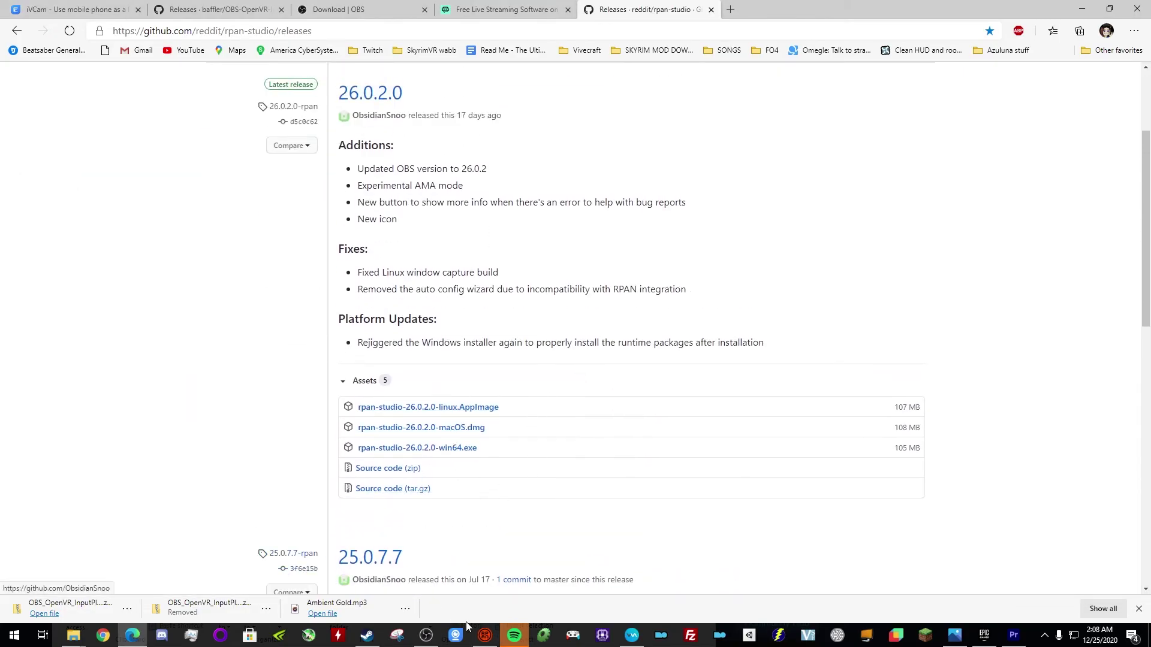
click(485, 636)
- Maximize RPAN Studio, then restore it as a floating window and reposition it
drag(268, 192, 357, 153)
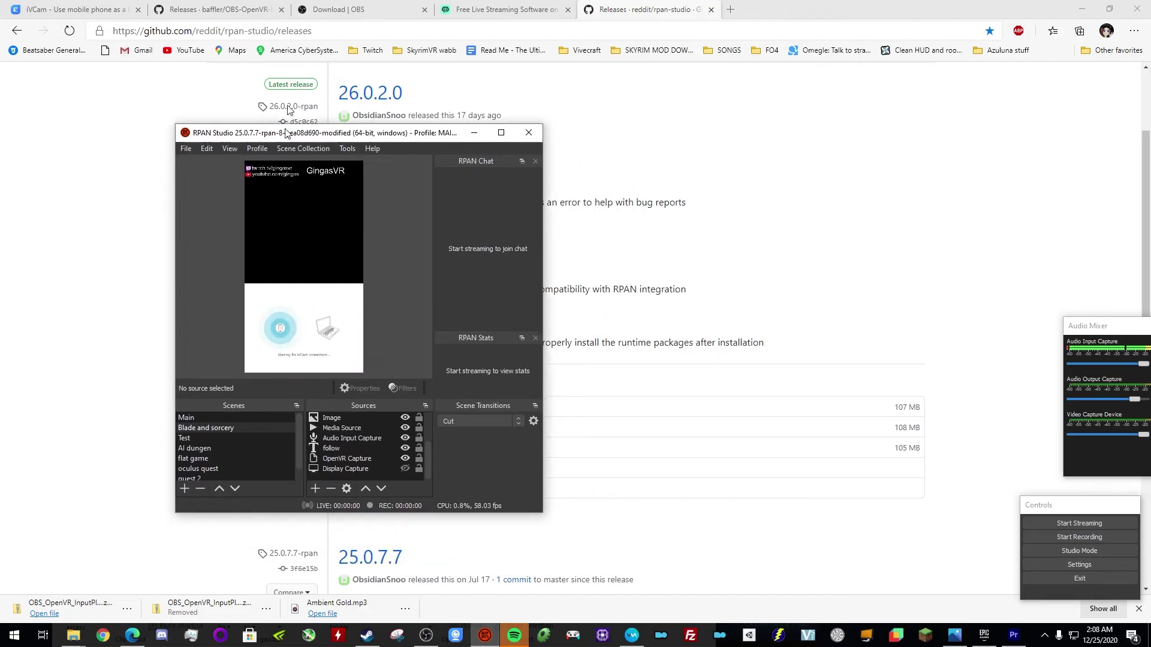
double_click(383, 151)
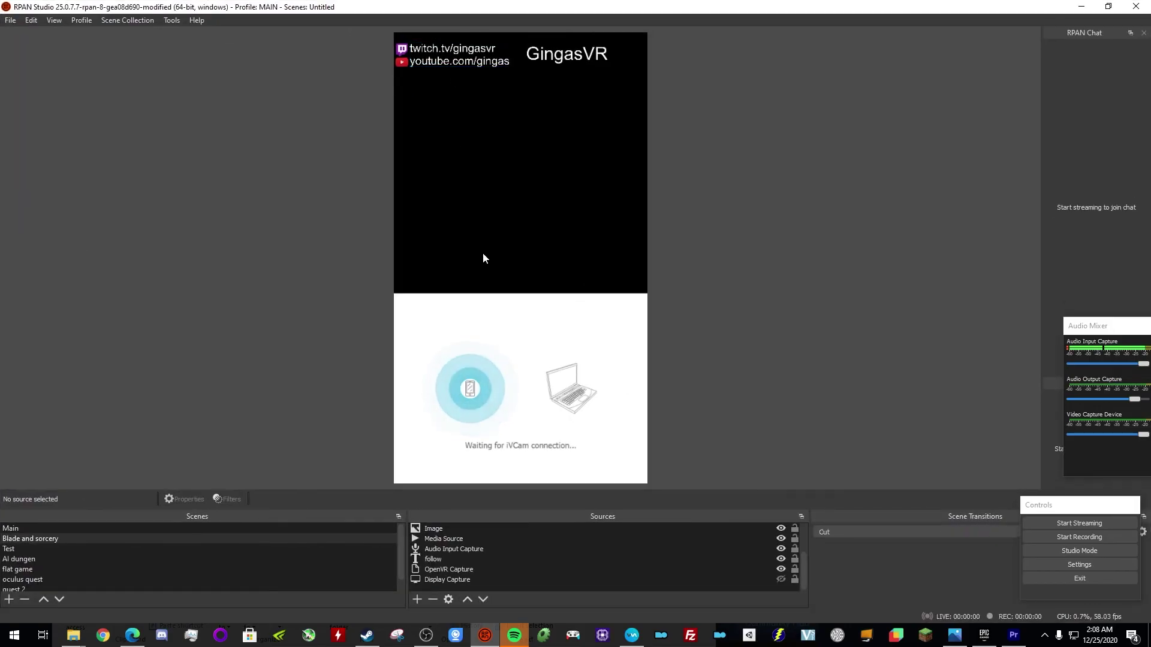
drag(324, 7, 247, 118)
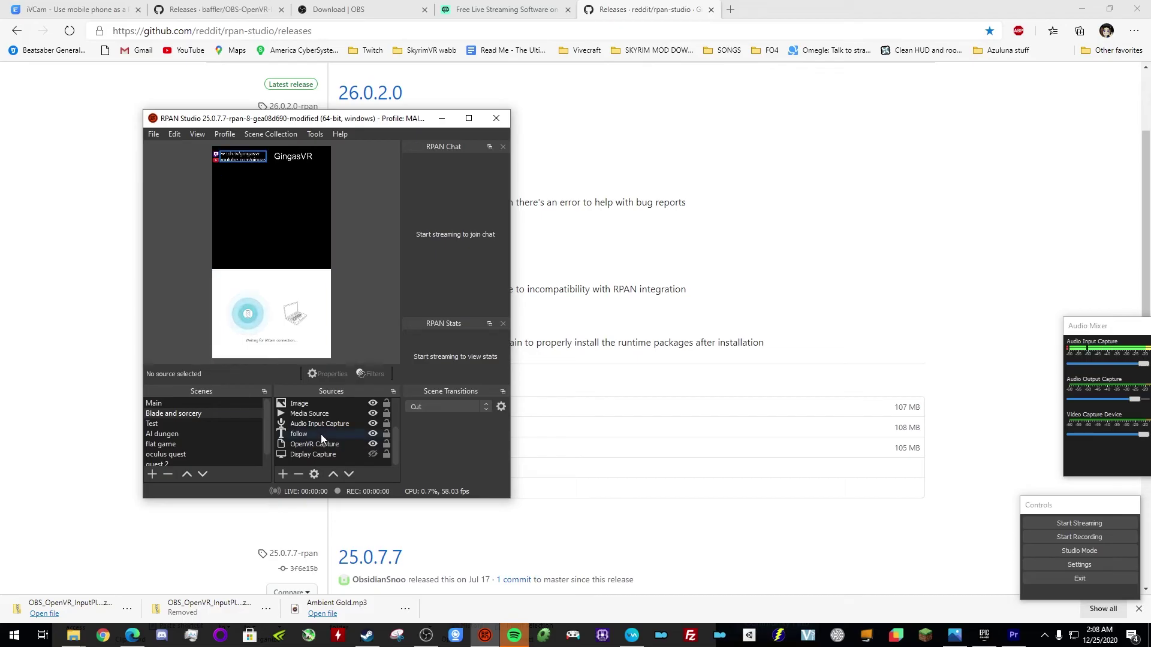
scroll(335, 443, up, 2)
scroll(336, 447, down, 2)
drag(326, 112, 476, 408)
- Bring up the RPAN Studio install folder window and move it to the screen bottom
click(74, 635)
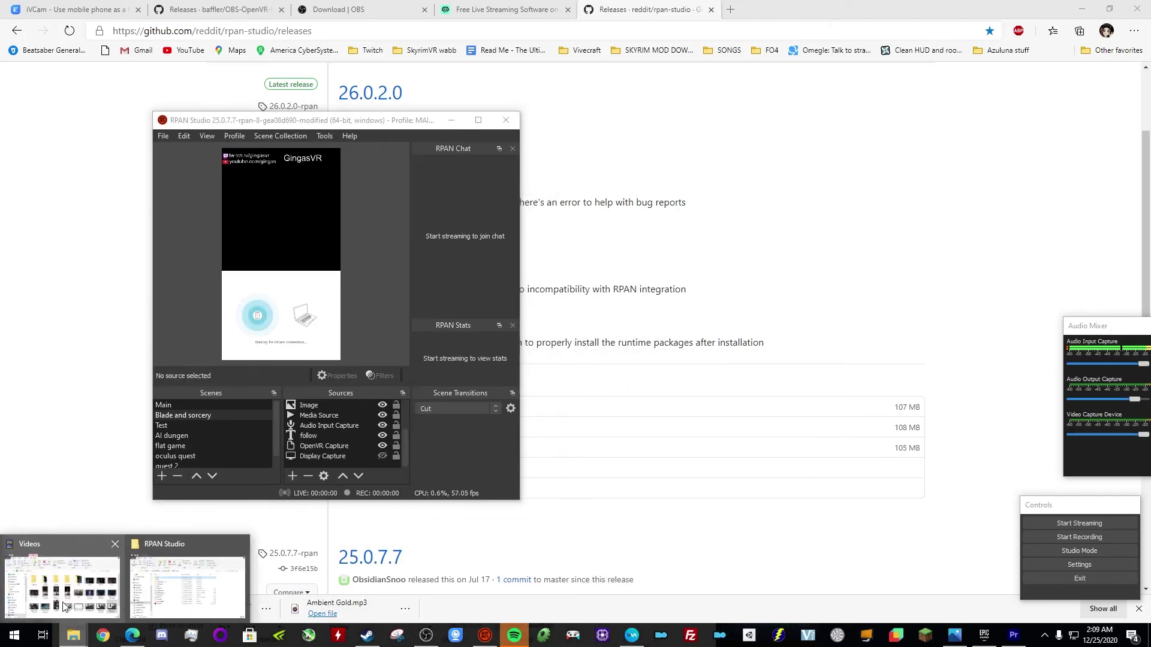
click(154, 584)
drag(302, 565, 315, 113)
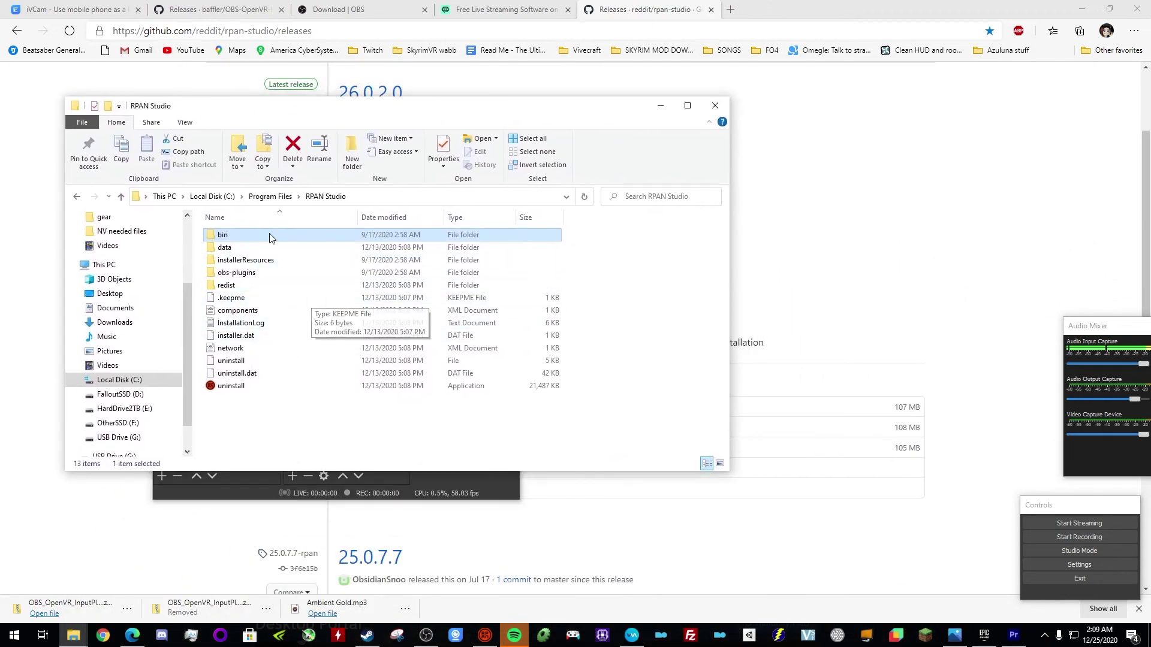
drag(500, 98, 473, 503)
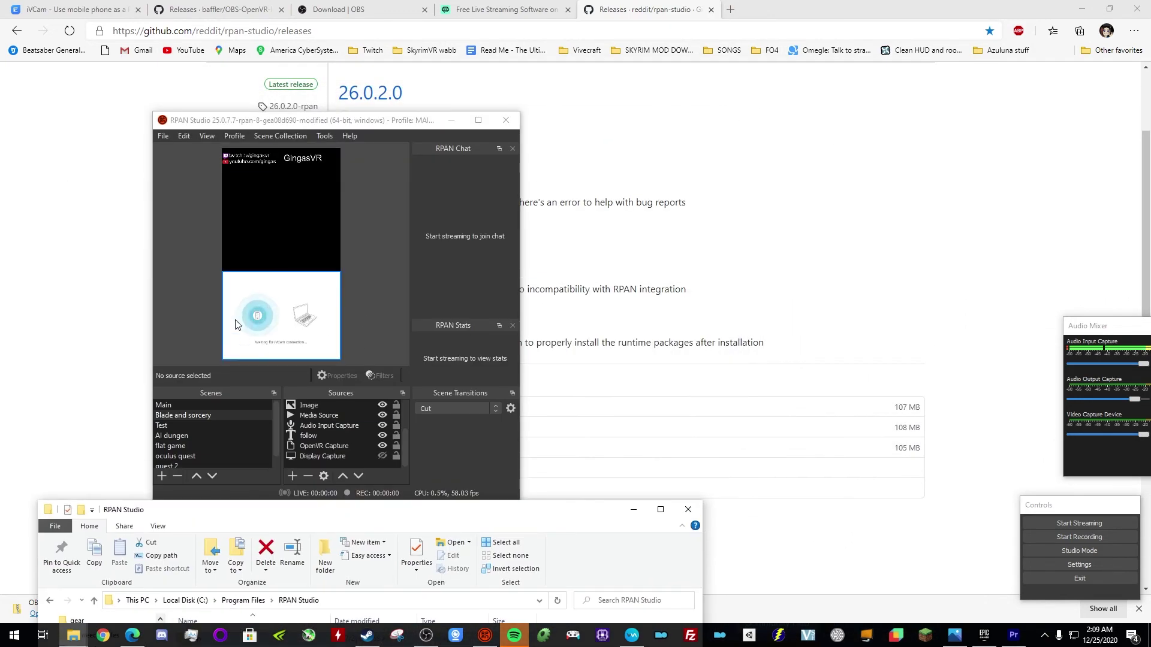
- Float the RPAN Chat and a smaller RPAN Stats panel on the right above the Audio Mixer
click(169, 287)
drag(1107, 324, 1041, 336)
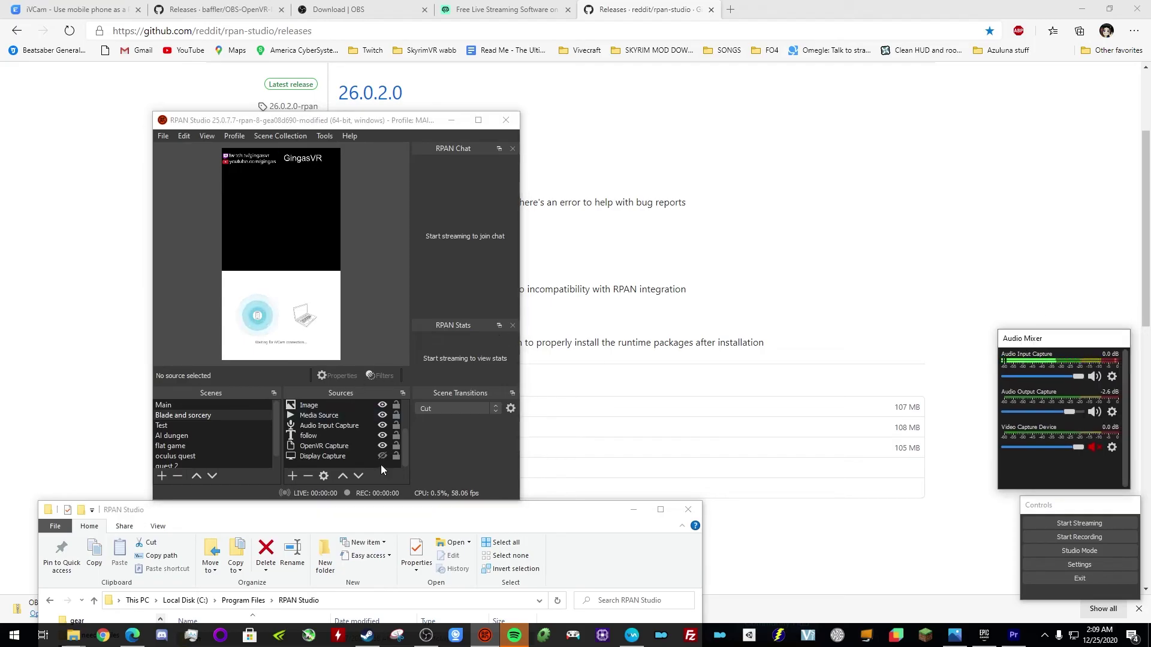
drag(465, 156, 985, 91)
drag(464, 148, 806, 153)
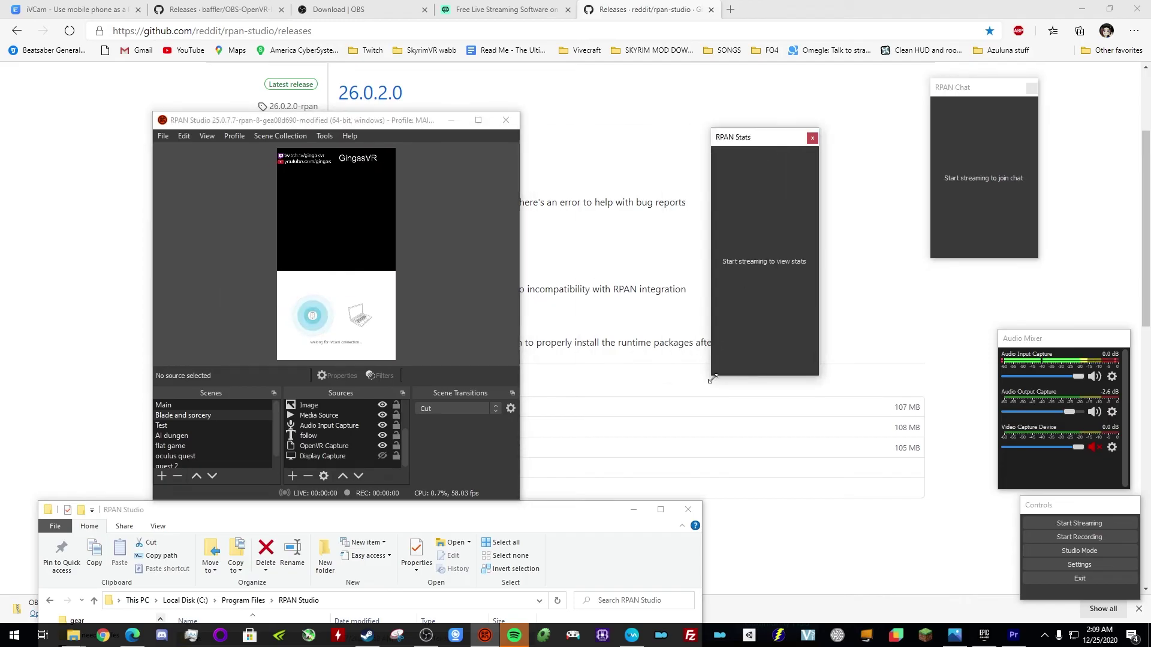
drag(712, 378, 1003, 268)
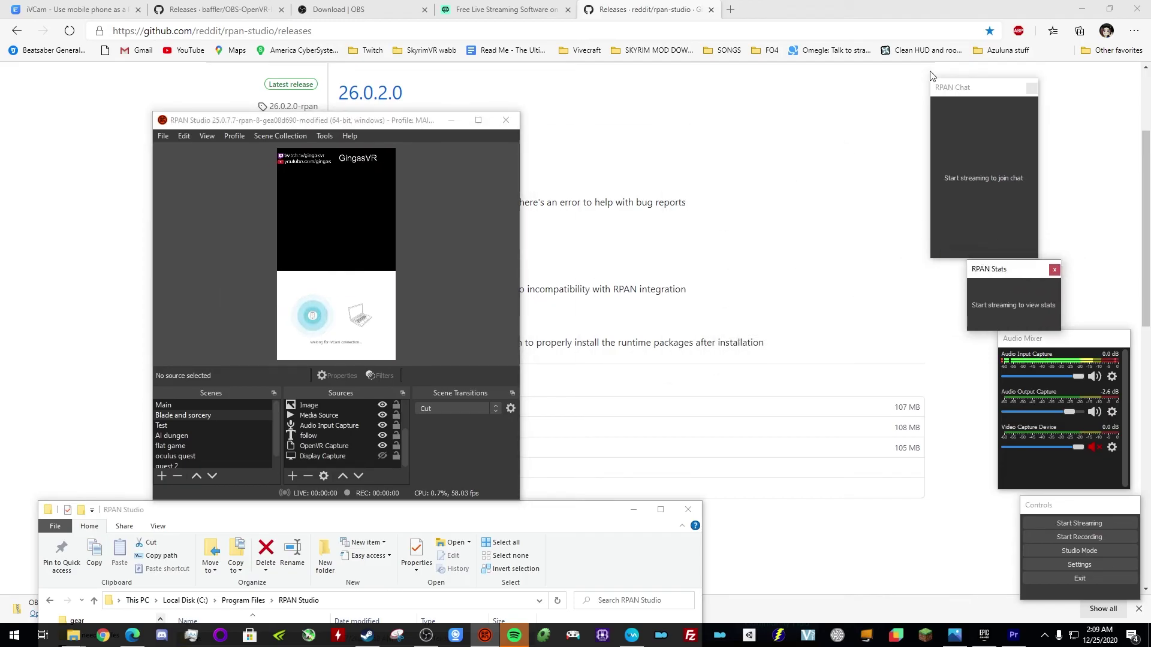
drag(930, 80, 976, 62)
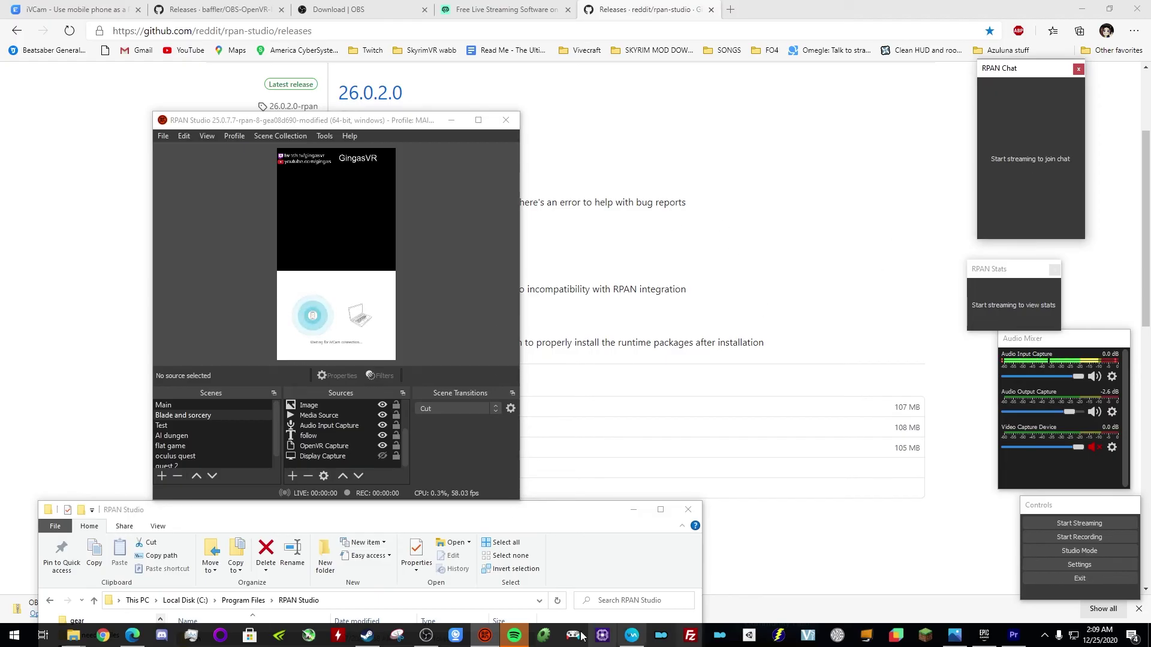
key(alt+Tab)
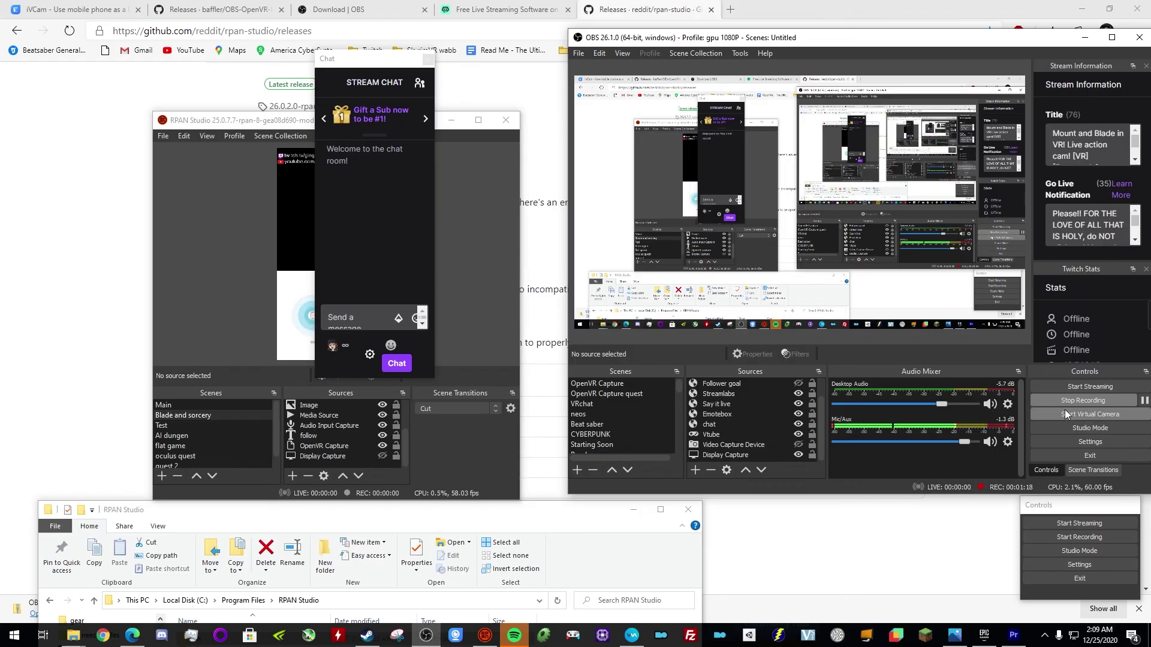